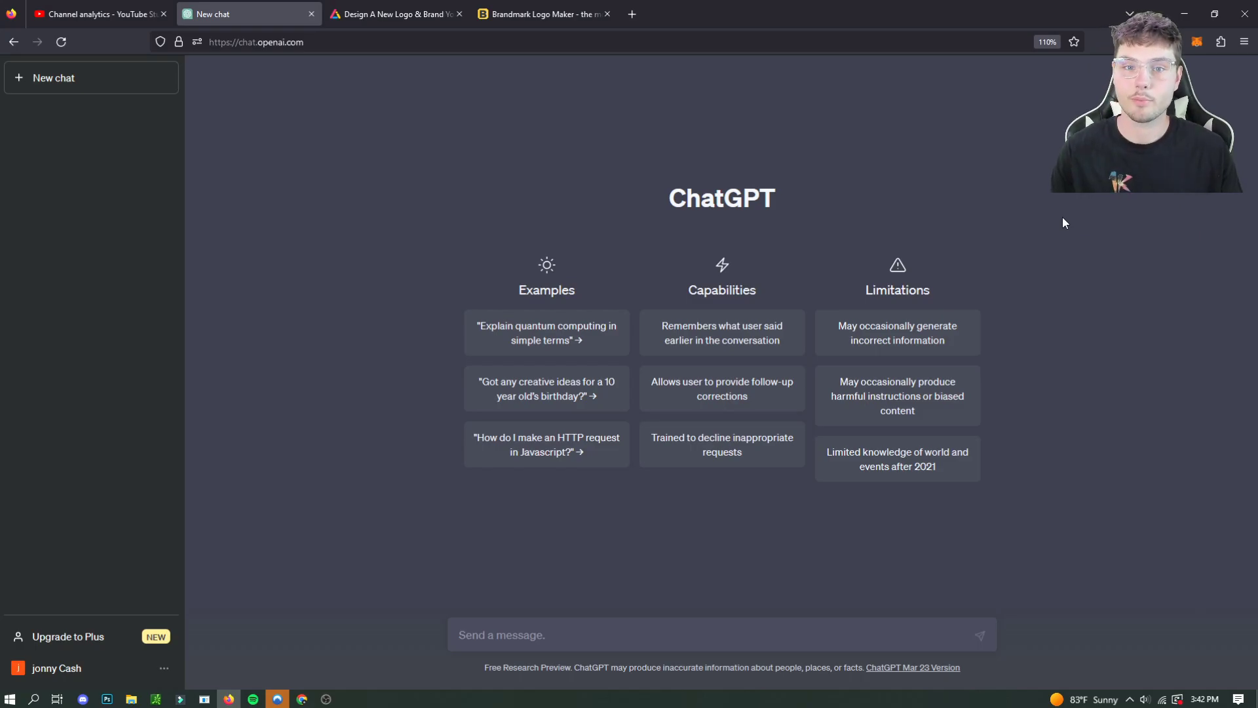
# - Look over the Brandmark and LogoAI logo maker sites, then return to the empty ChatGPT chat
pyautogui.click(542, 14)
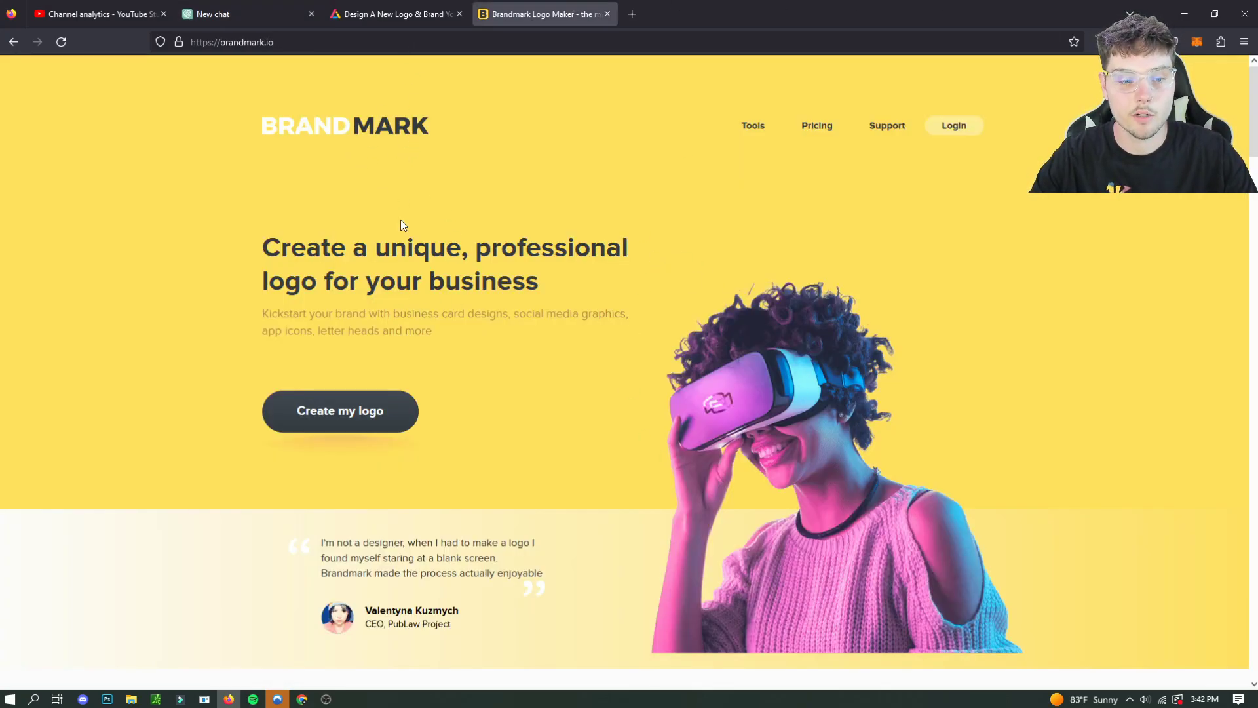
pyautogui.click(393, 13)
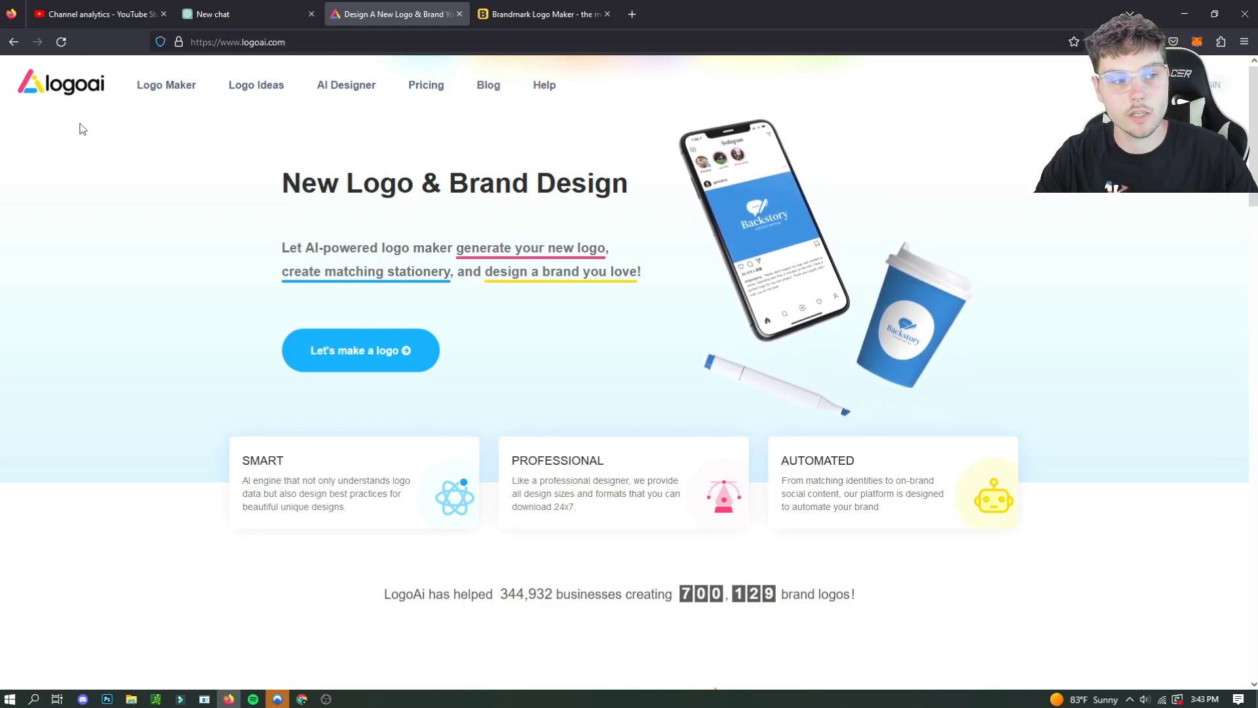
pyautogui.click(544, 14)
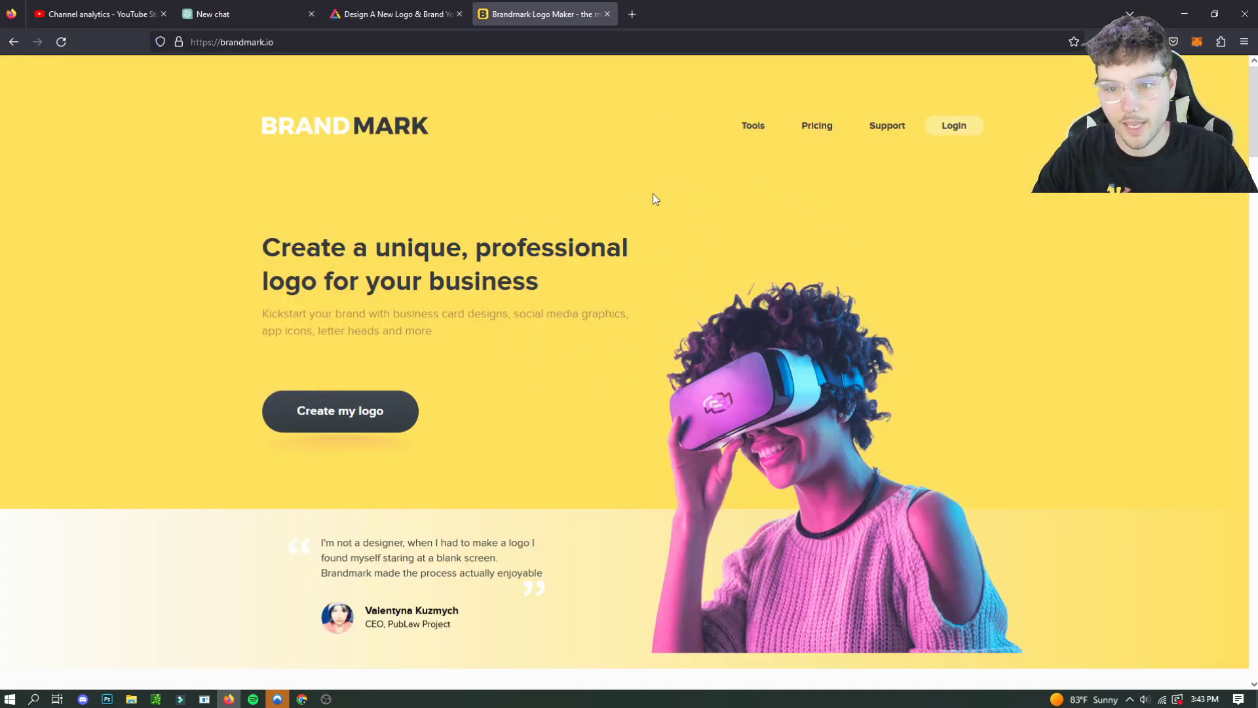
pyautogui.scroll(-4, 602, 348)
pyautogui.scroll(4, 603, 293)
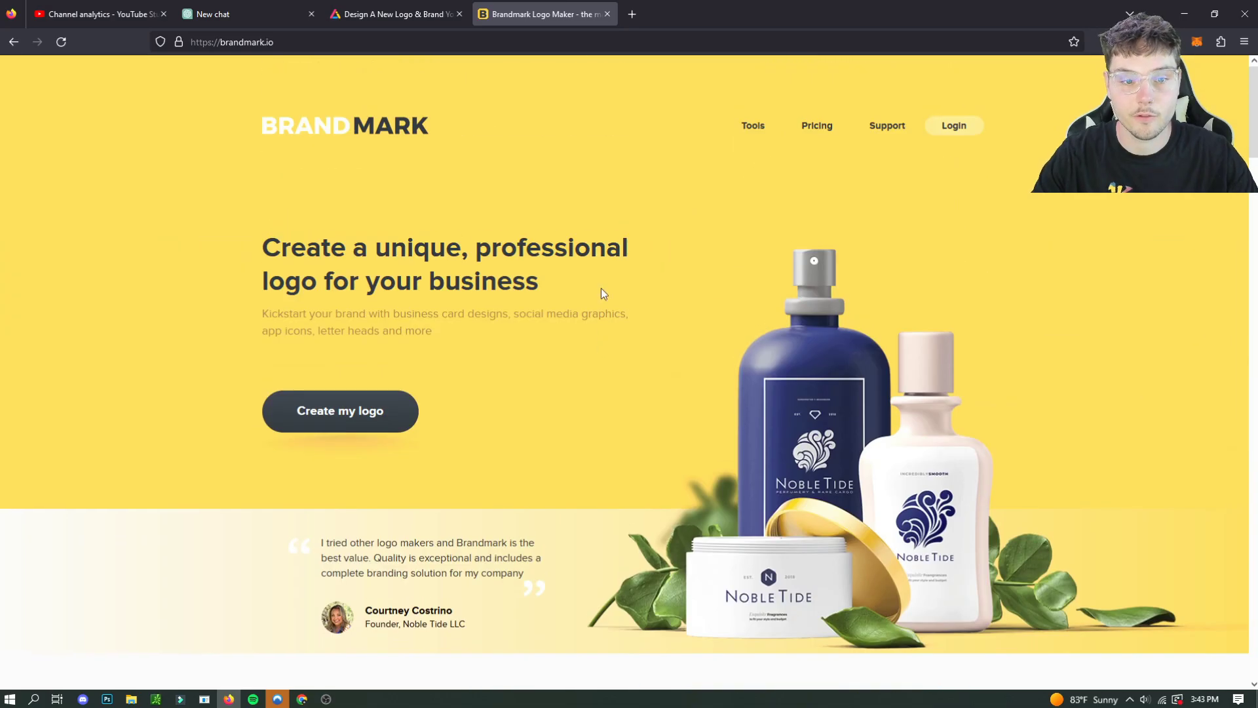
pyautogui.click(274, 8)
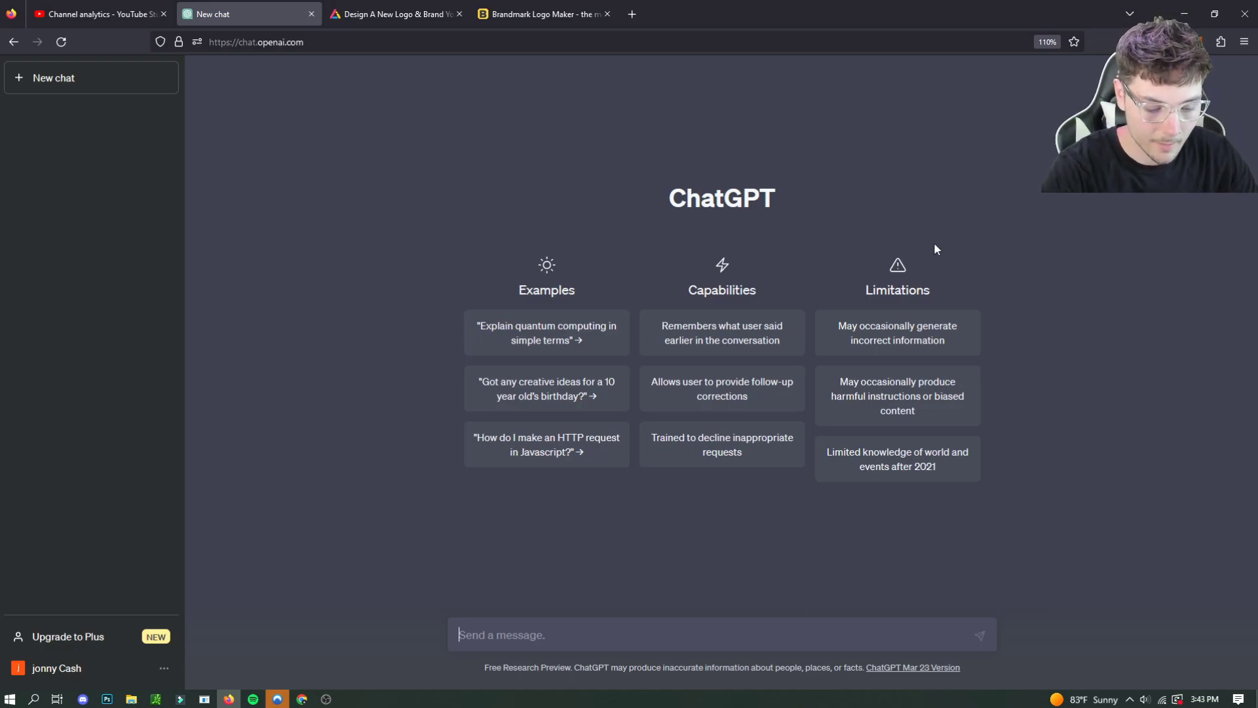
# - Write a ChatGPT prompt asking for a business idea with brand name, slogan and representative keywords
pyautogui.write('Give me a business')
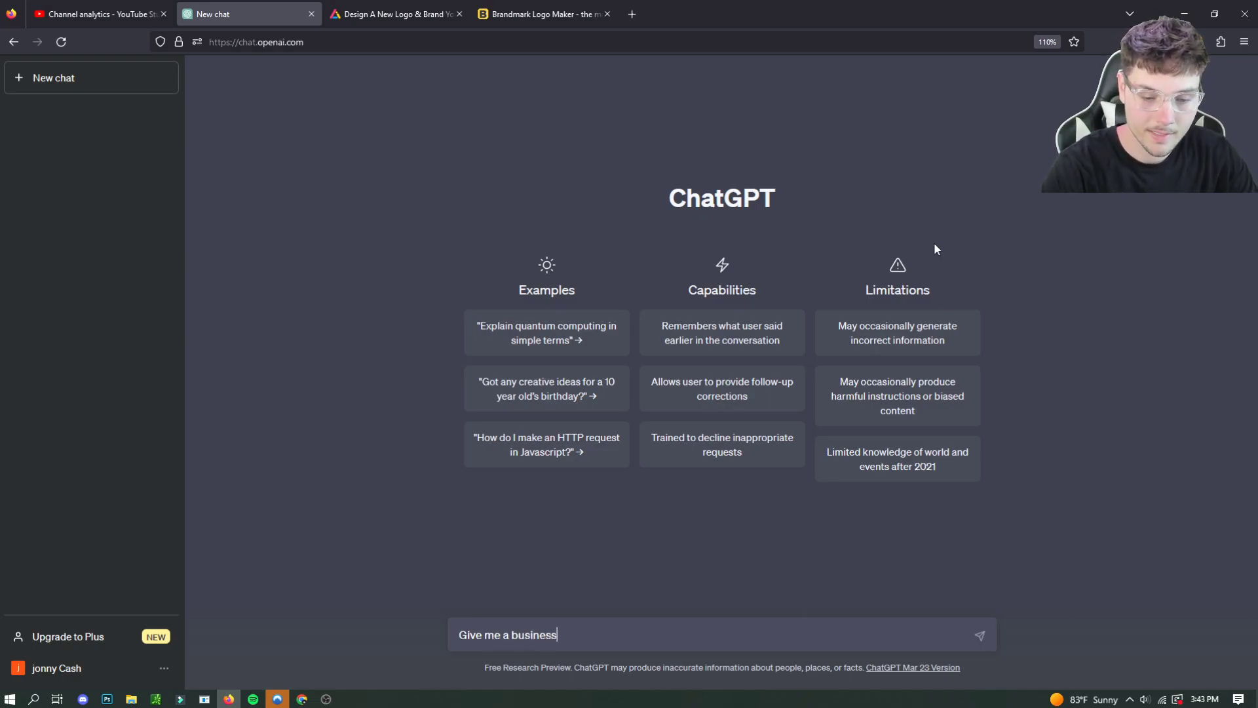
pyautogui.write(' idea for 2023 with a')
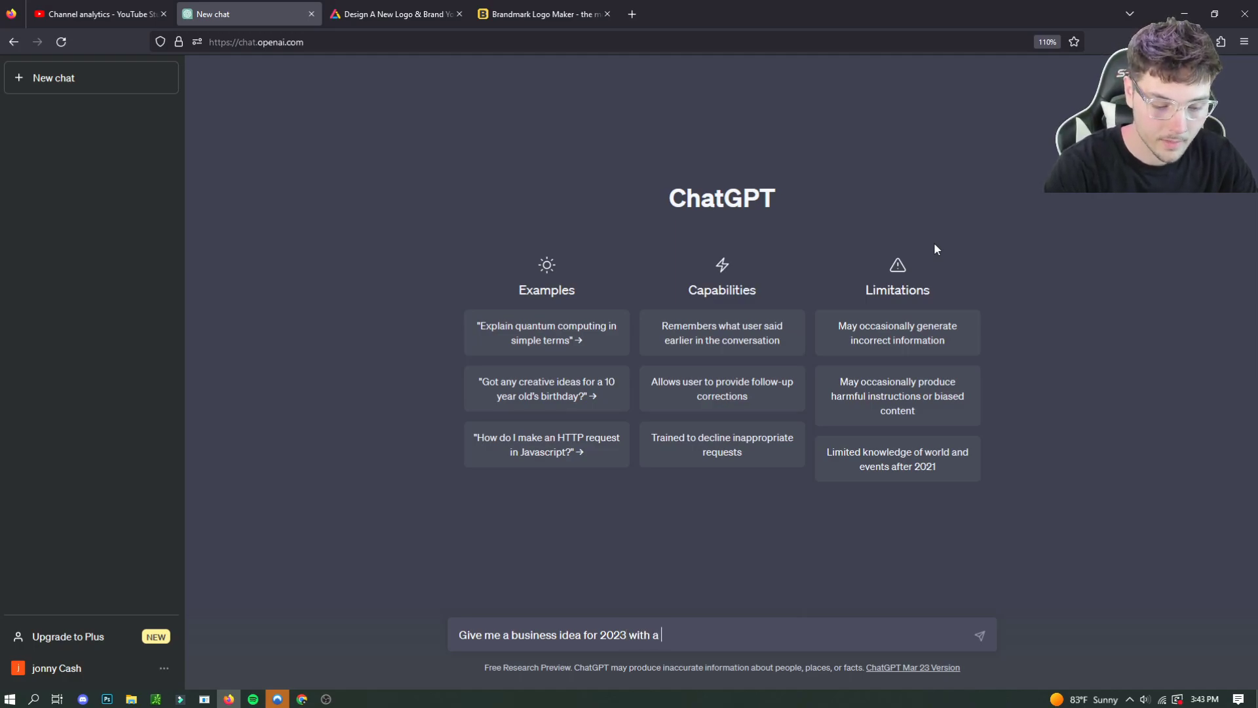
pyautogui.write('d')
pyautogui.press('BackSpace')
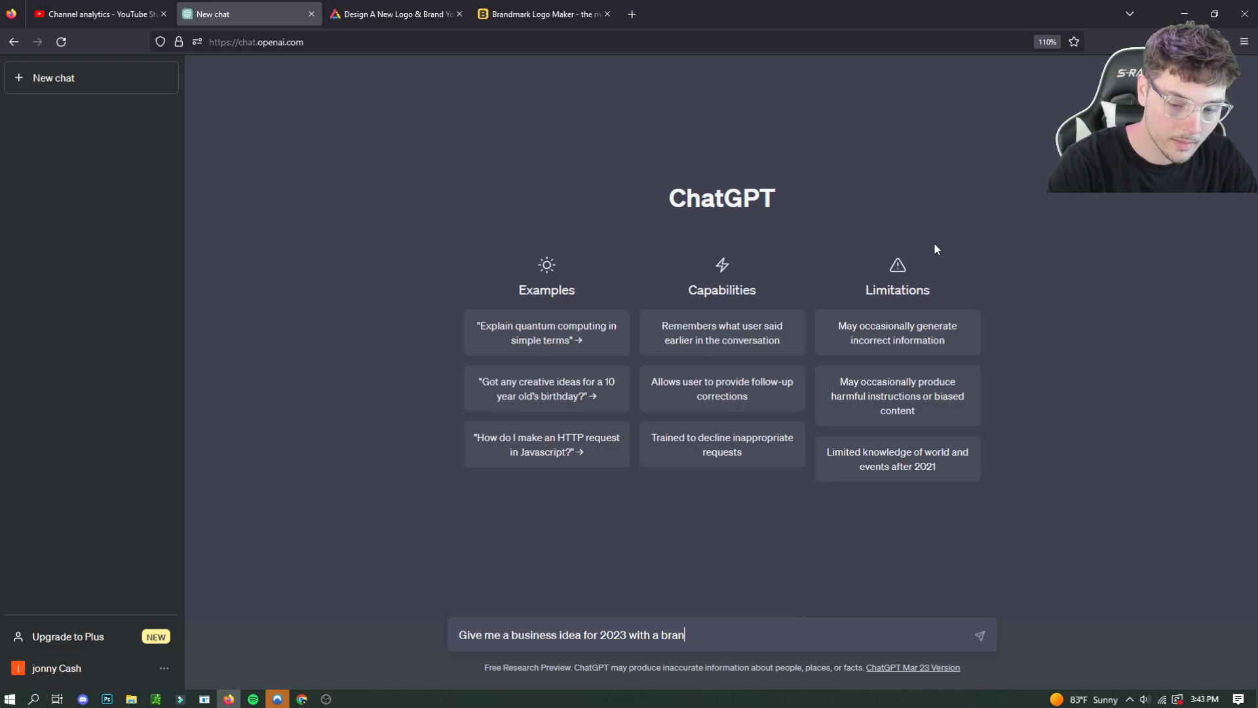
pyautogui.write('d name,')
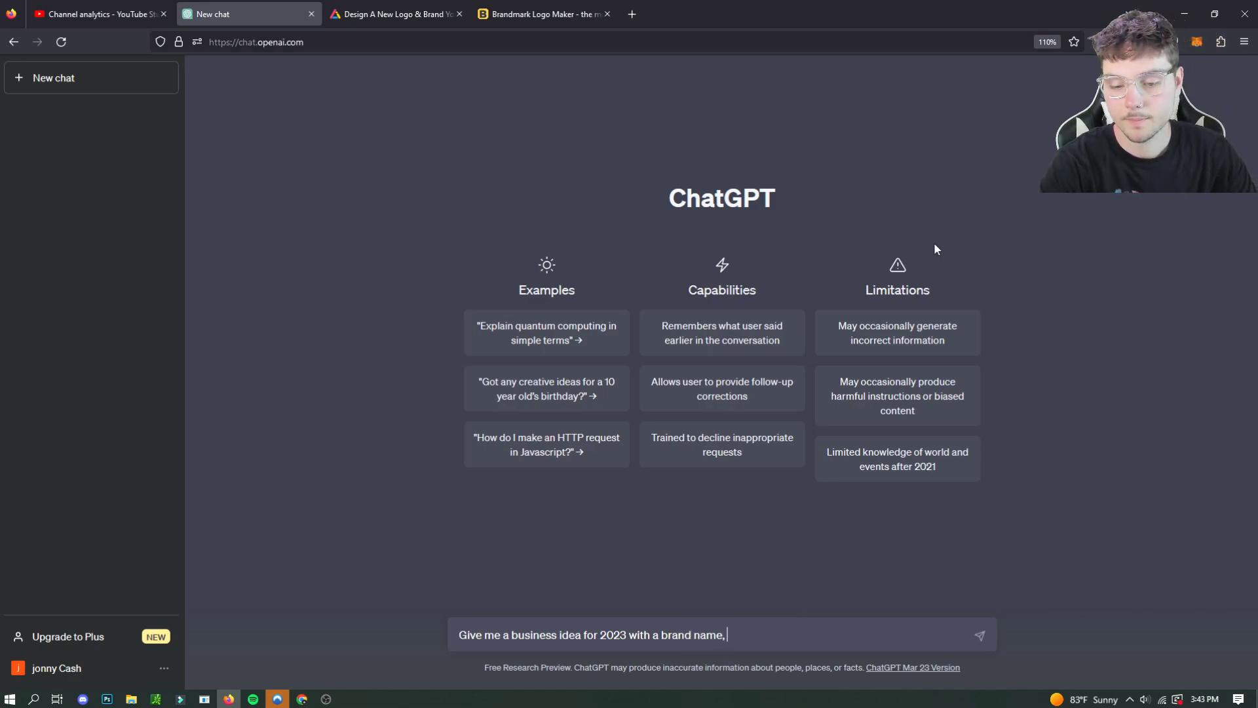
pyautogui.write(' and a s')
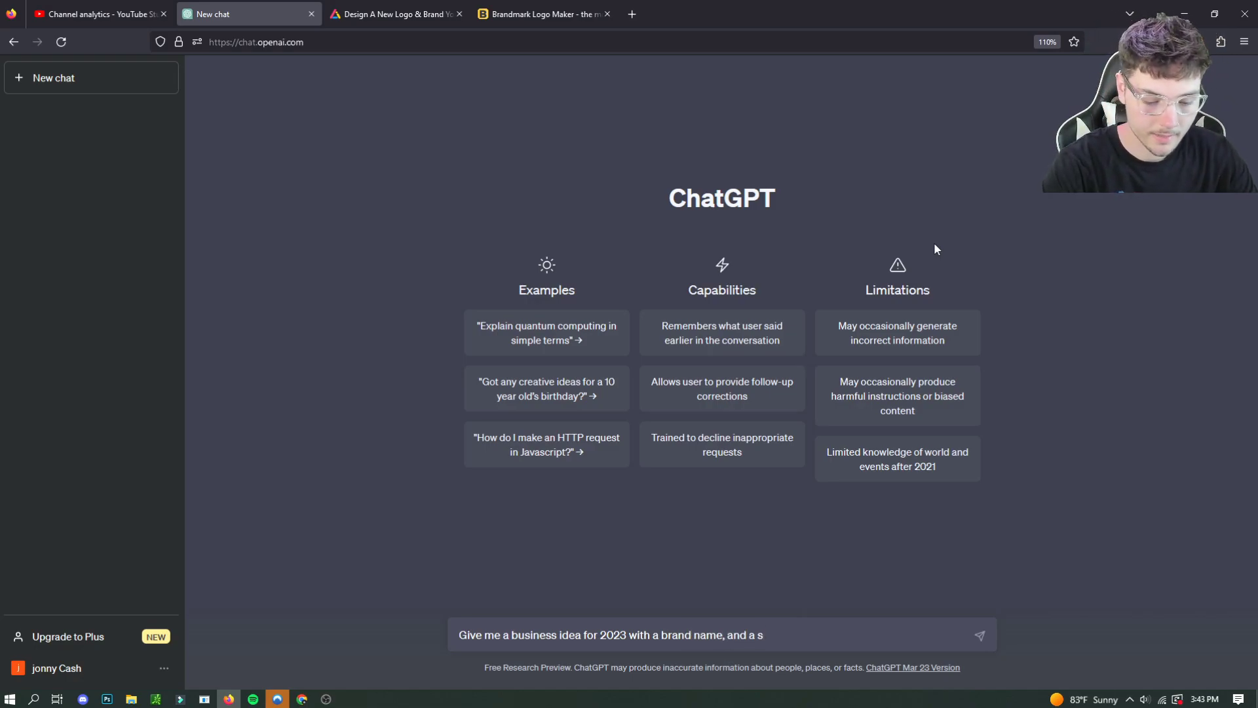
pyautogui.write('logan ')
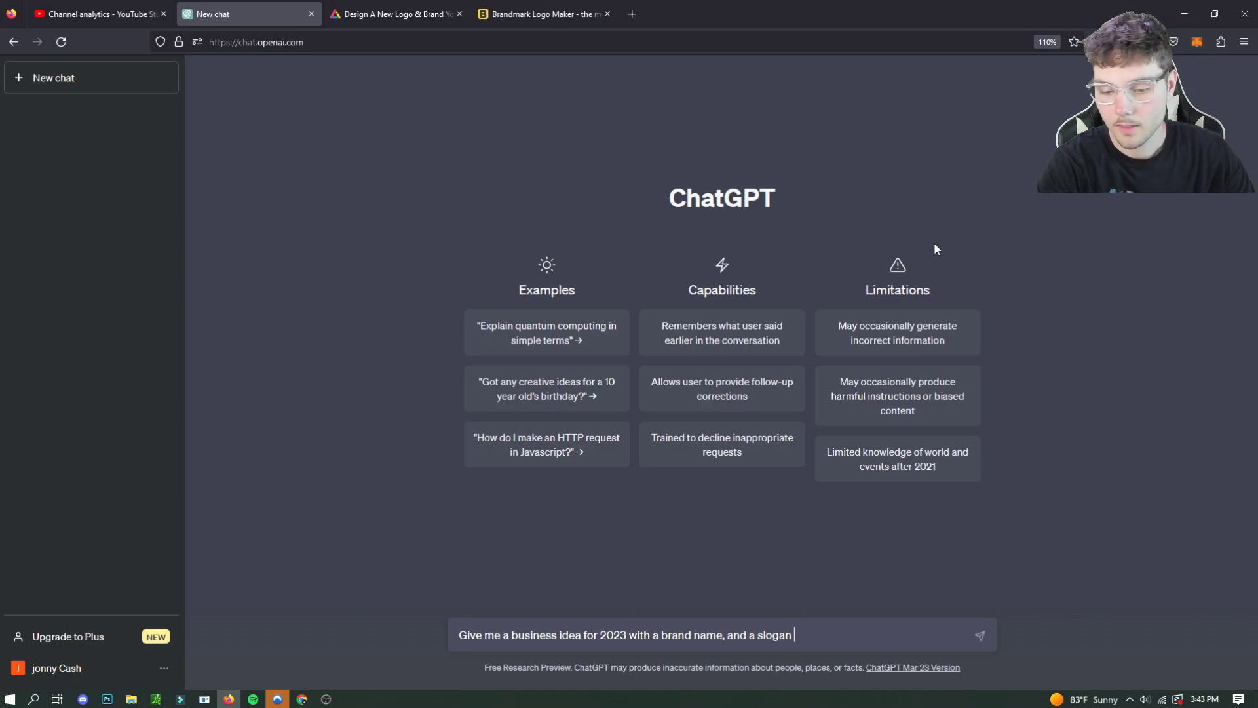
pyautogui.write(', and a few keywords that')
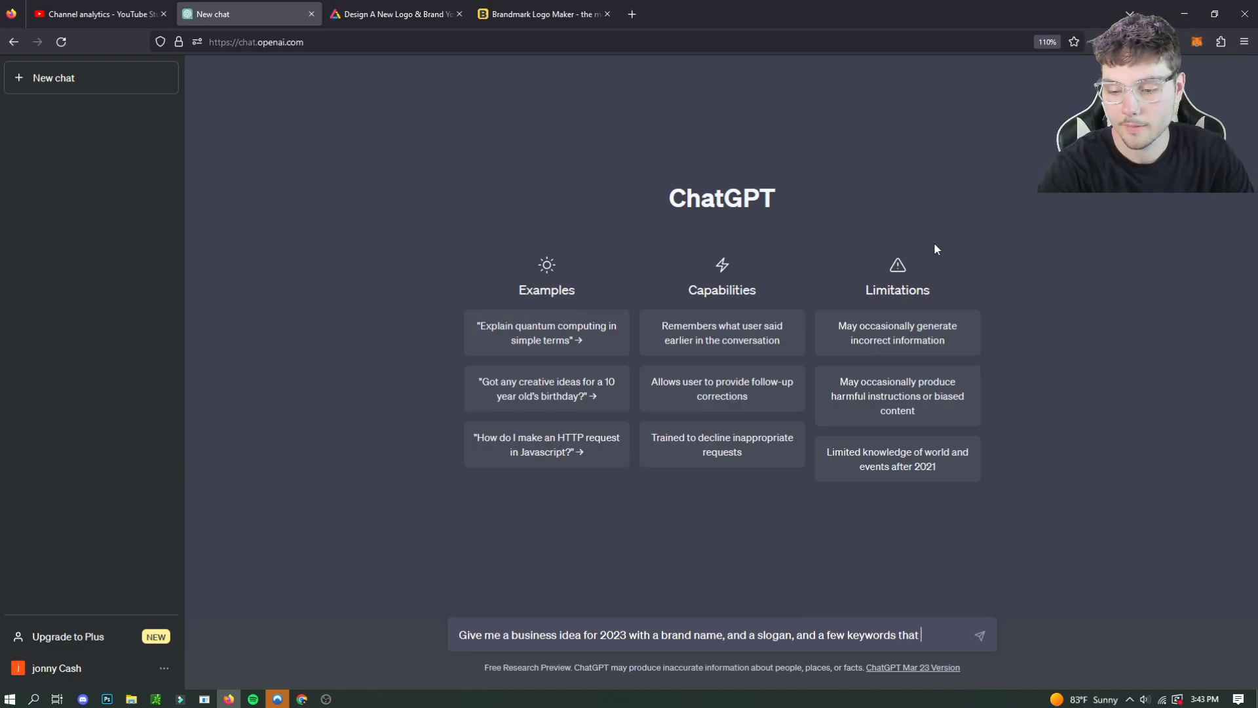
pyautogui.write('represents')
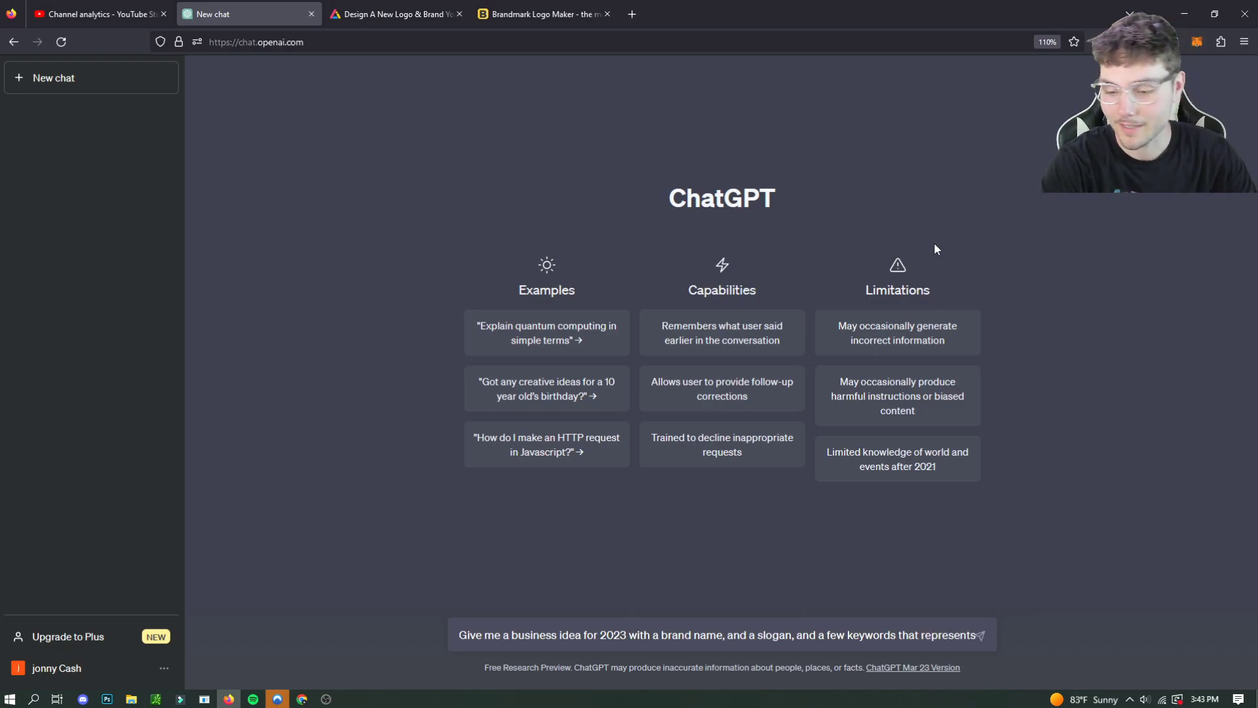
pyautogui.write('t')
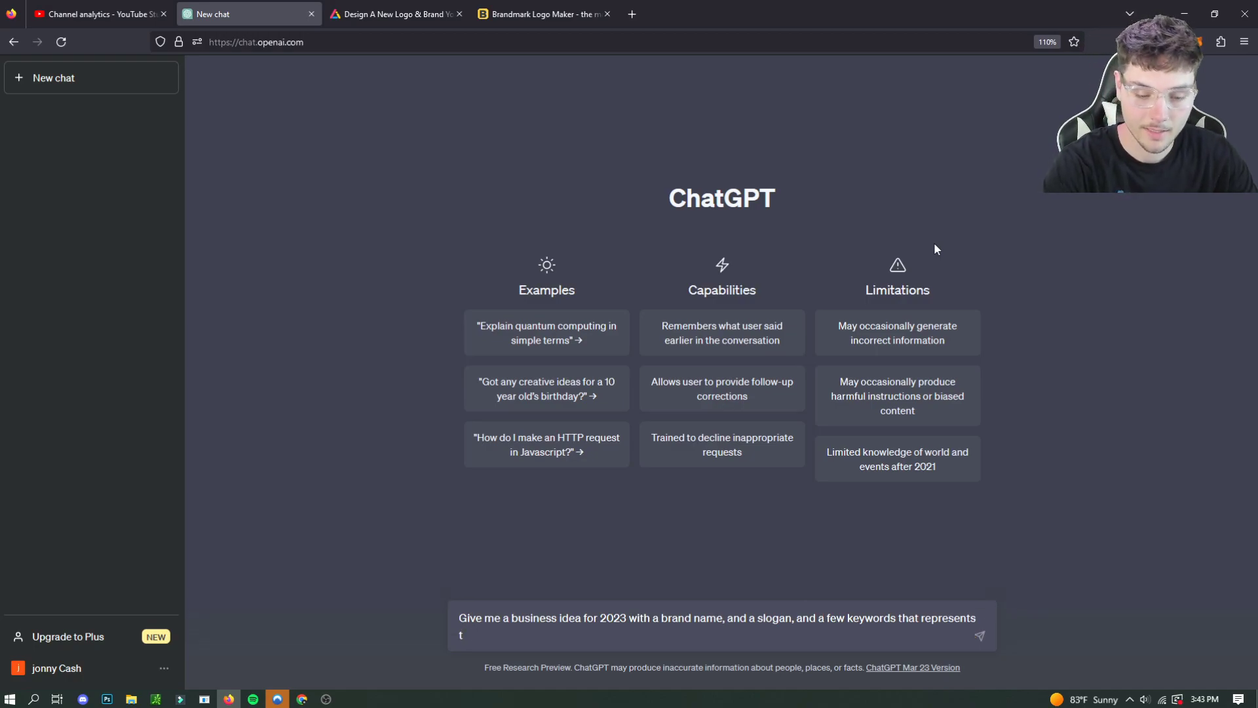
pyautogui.write('ye')
pyautogui.write('he ')
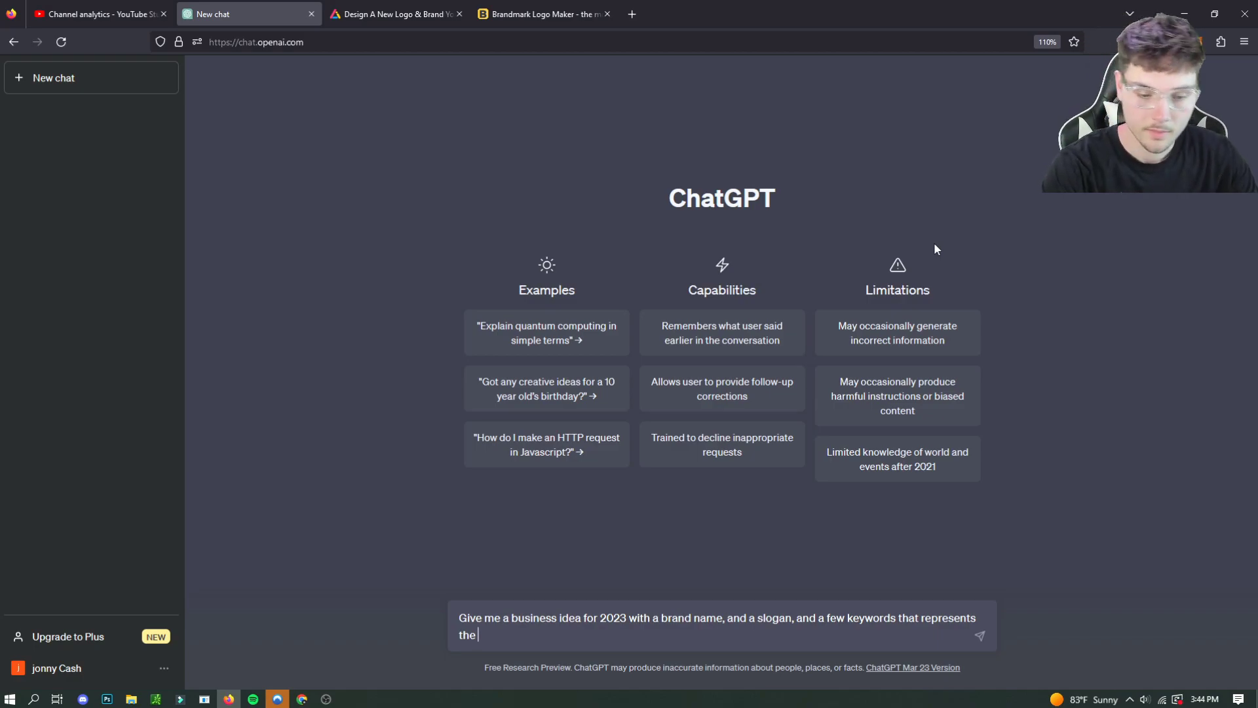
pyautogui.write('brand')
# - Send the prompt so ChatGPT proposes EcoCycle with its slogan and sustainability keywords
pyautogui.press('Return')
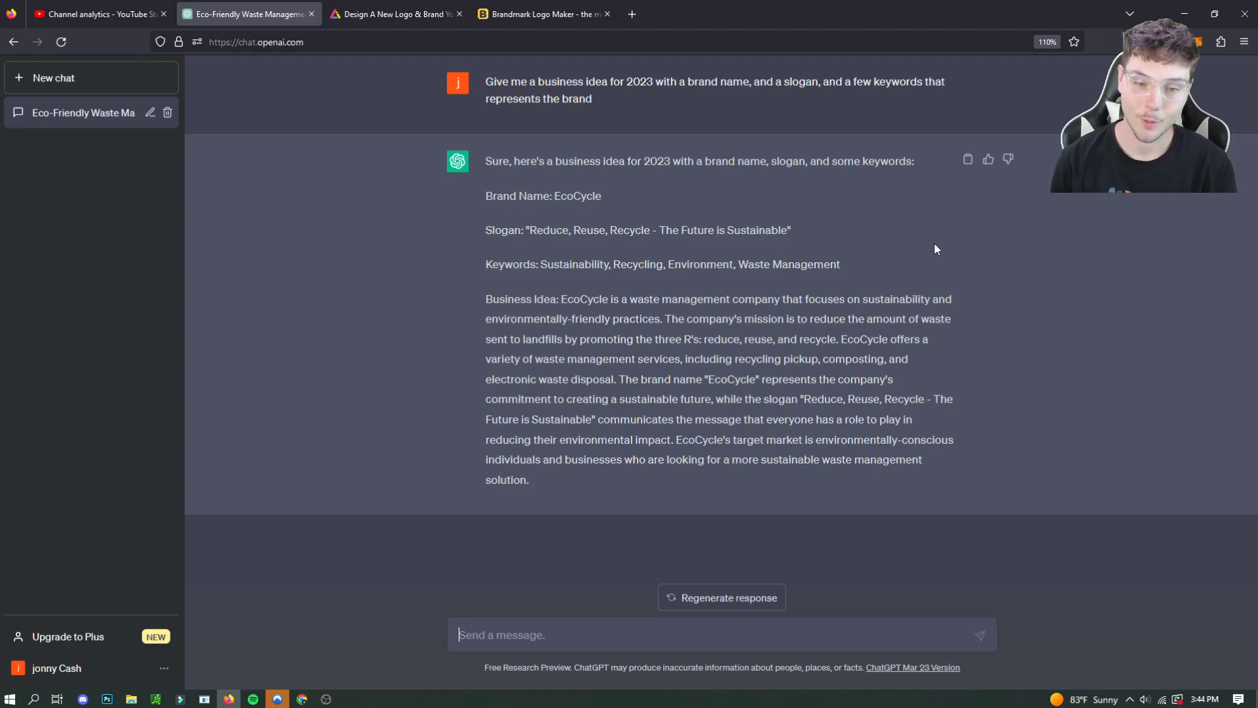
# - Start a new Brandmark logo and begin LogoAI's logo creation steps
pyautogui.click(393, 10)
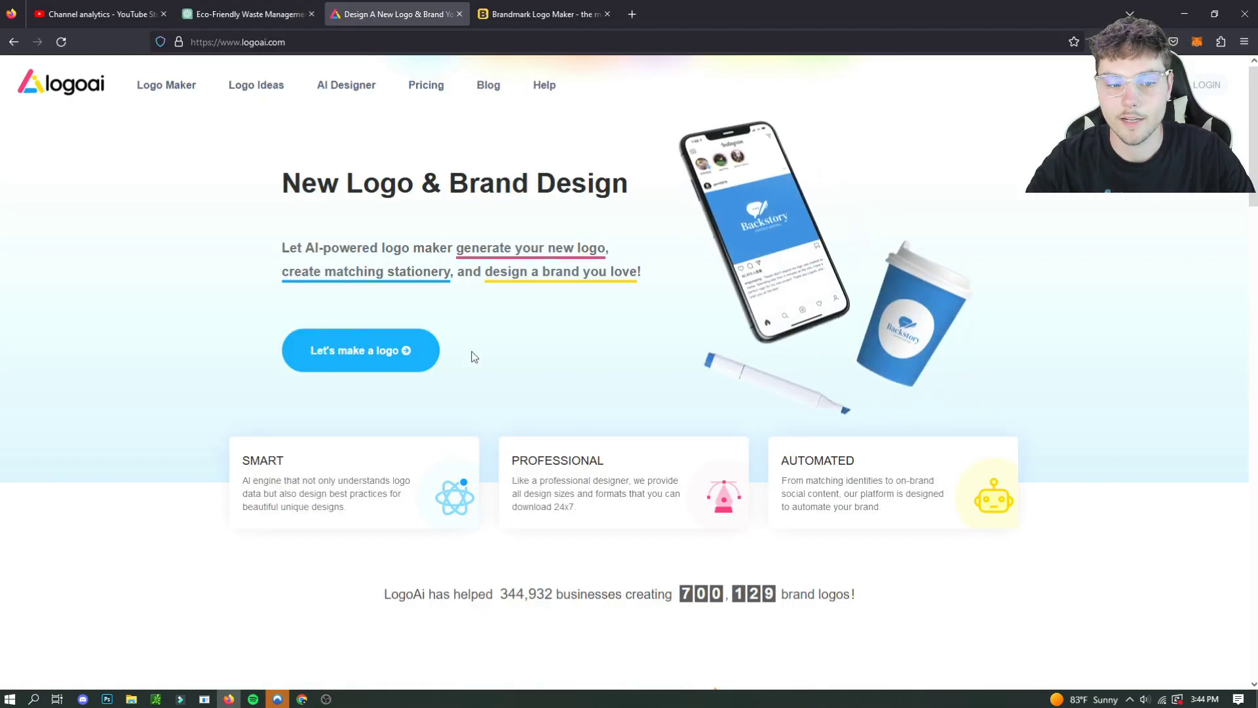
pyautogui.click(516, 4)
pyautogui.click(383, 426)
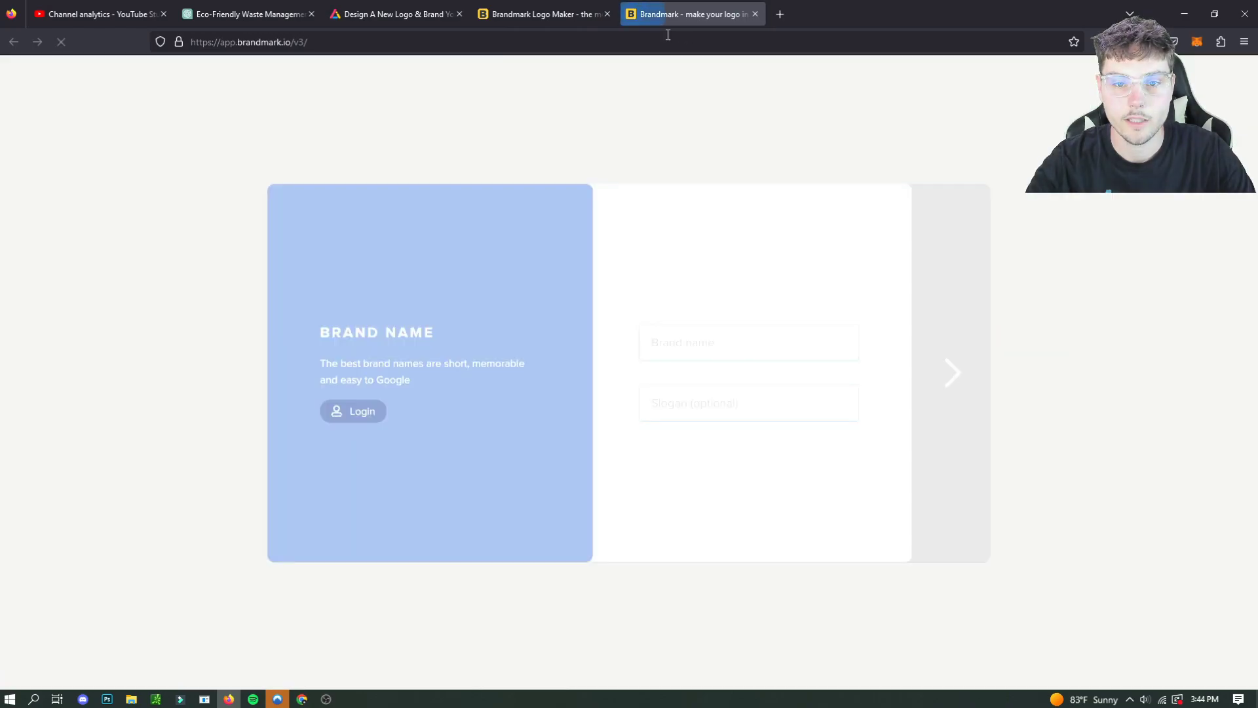
pyautogui.click(412, 20)
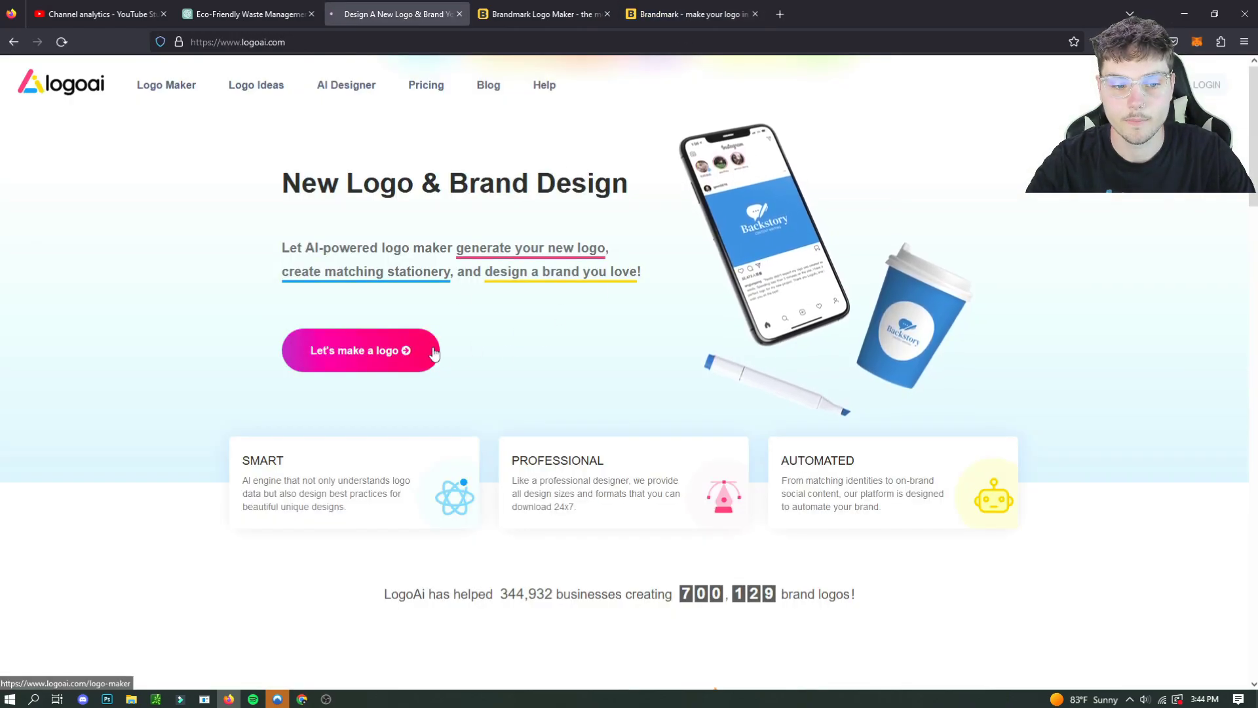
pyautogui.click(387, 350)
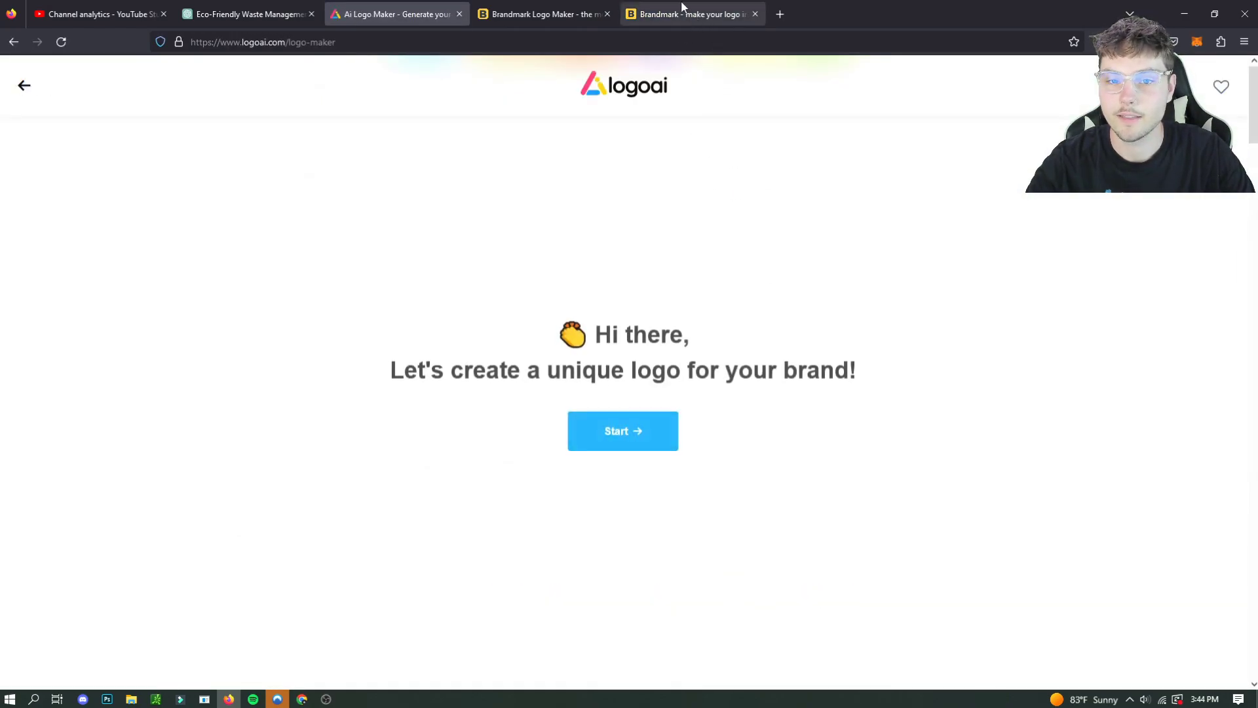
pyautogui.click(642, 447)
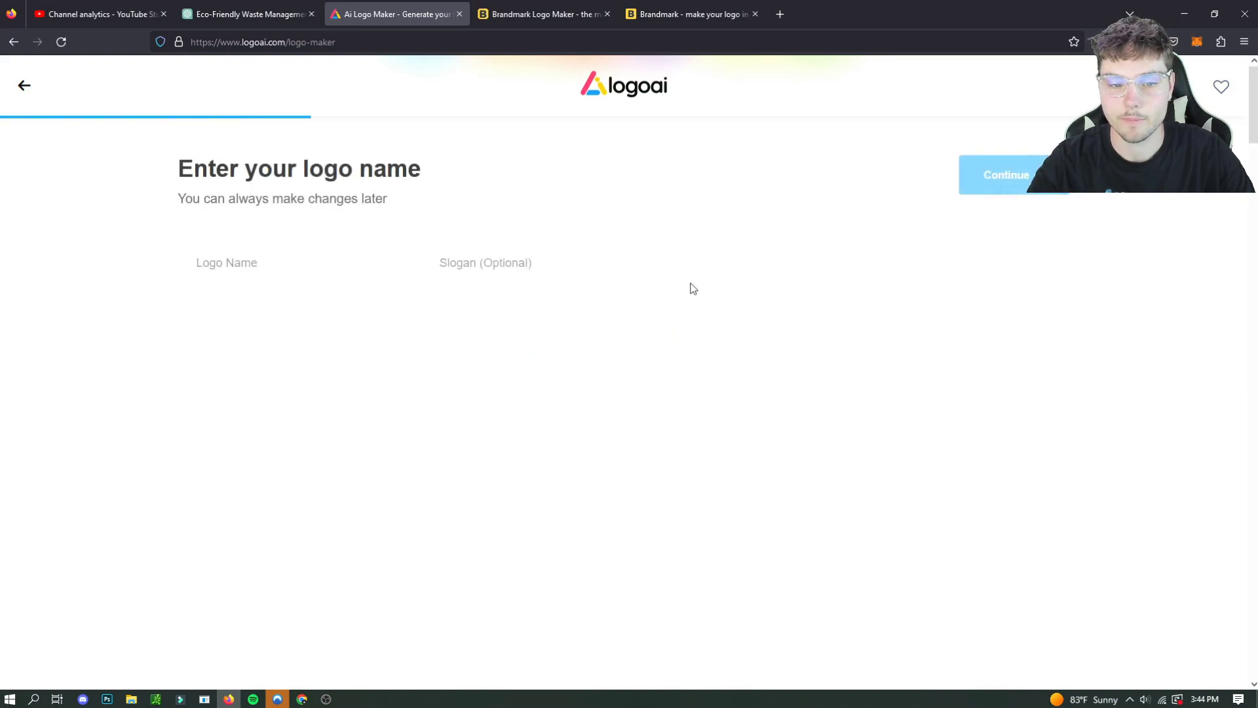
# - Paste EcoCycle as LogoAI's logo name and Brandmark's brand name
pyautogui.rightClick(229, 270)
pyautogui.click(288, 365)
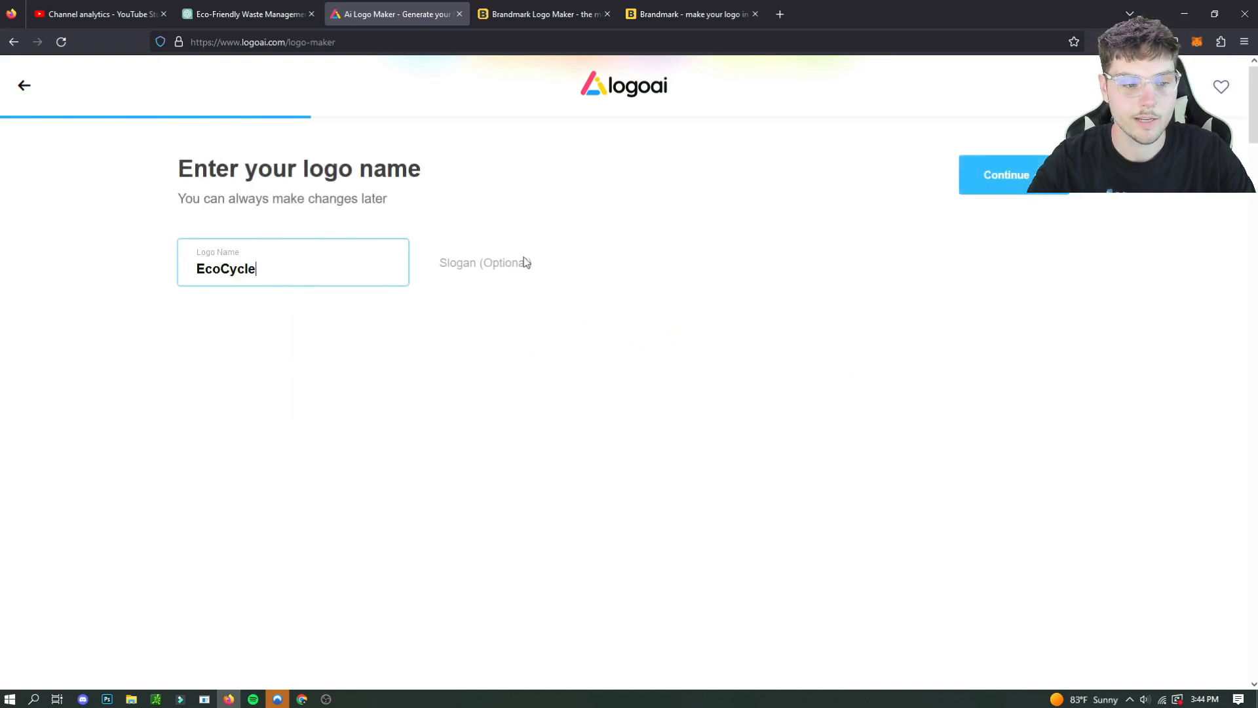
pyautogui.click(637, 5)
pyautogui.rightClick(702, 338)
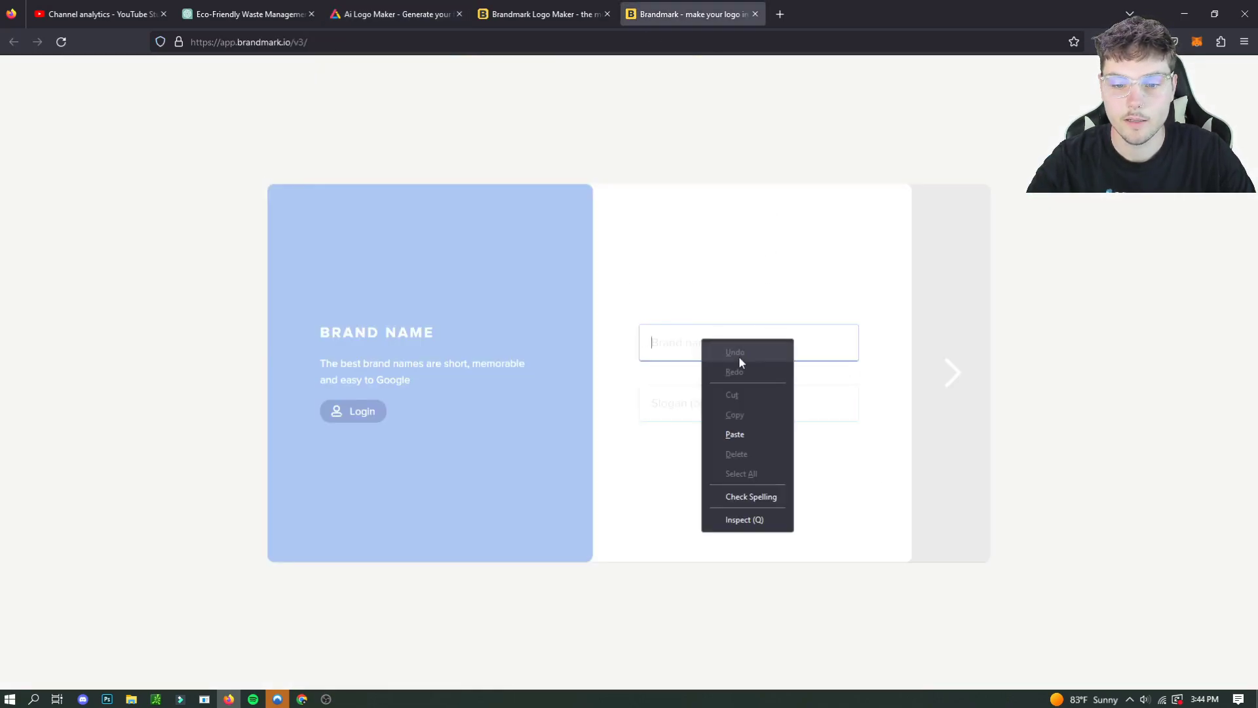
pyautogui.click(763, 433)
pyautogui.moveTo(699, 4); pyautogui.dragTo(557, 10)
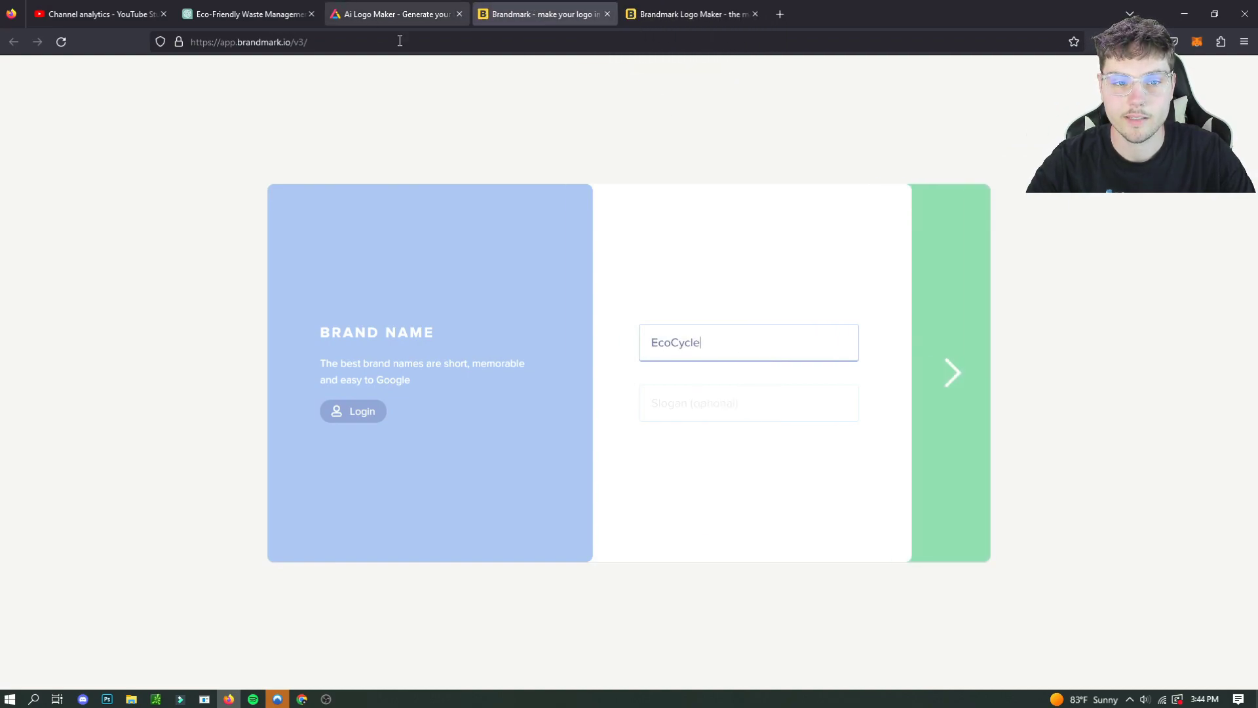
pyautogui.click(408, 14)
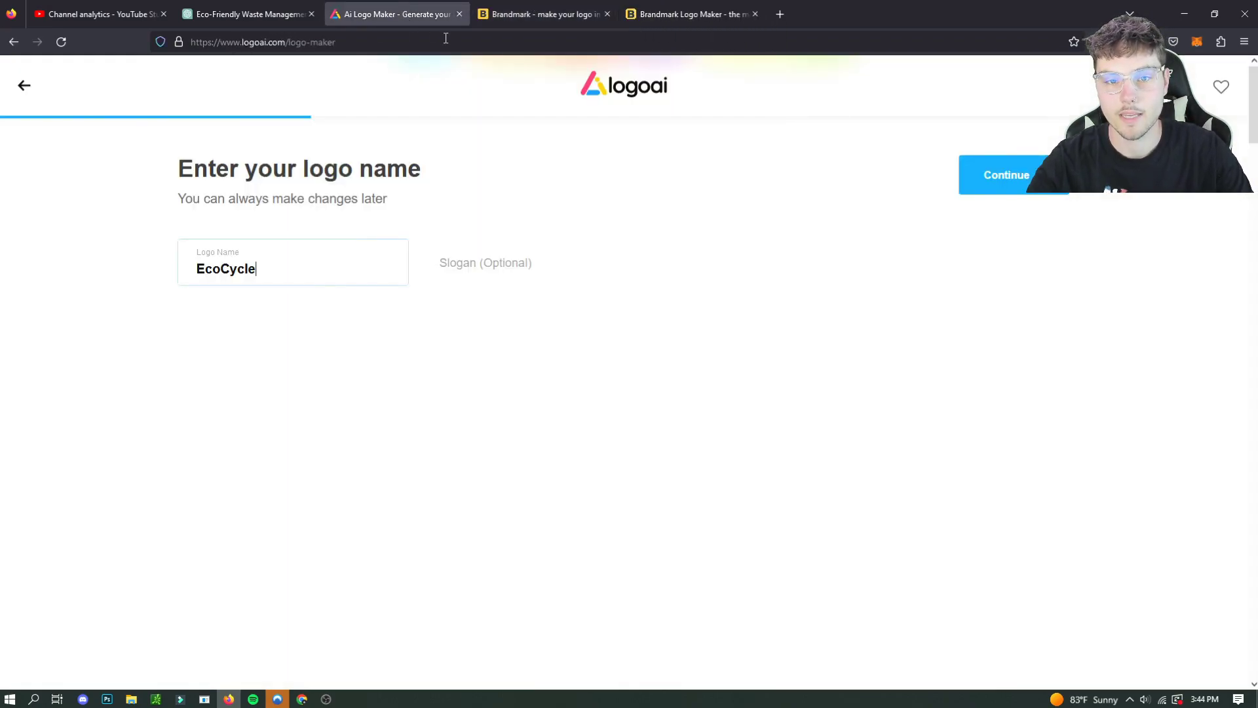
pyautogui.click(570, 9)
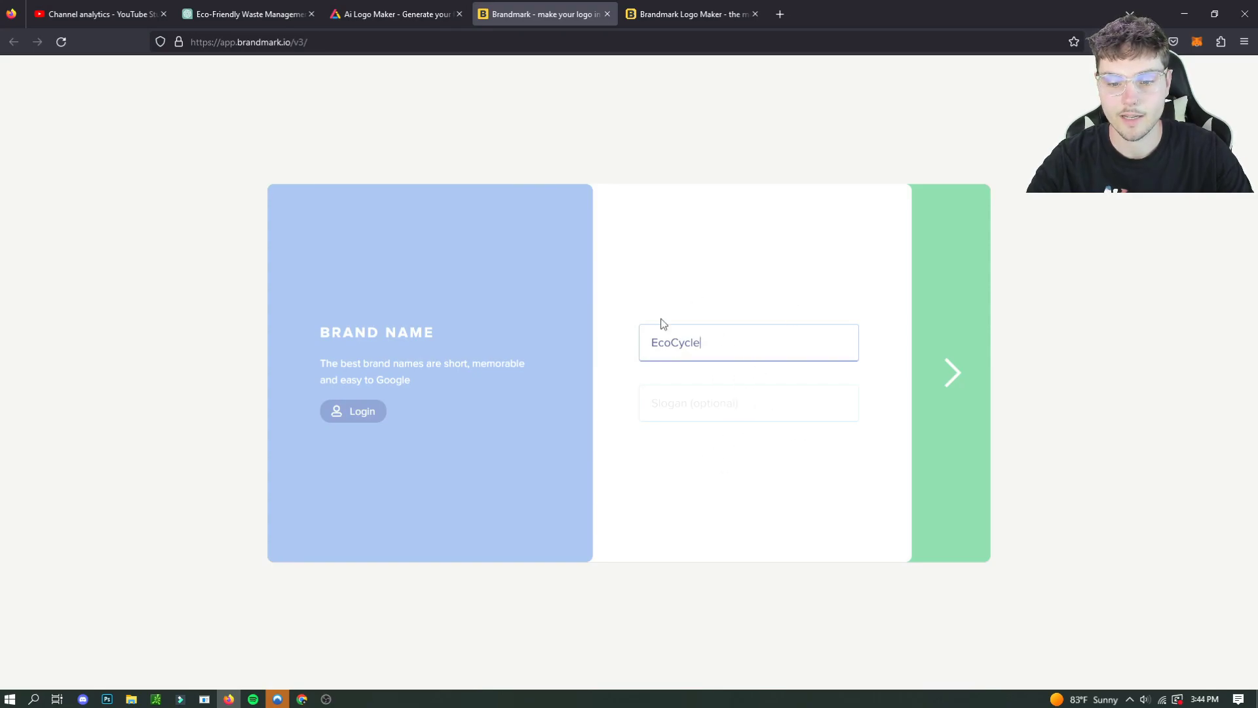
pyautogui.click(366, 14)
# - Copy the slogan 'Reduce, Reuse, Recycle - The Future is Sustainable' from ChatGPT's reply
pyautogui.click(276, 12)
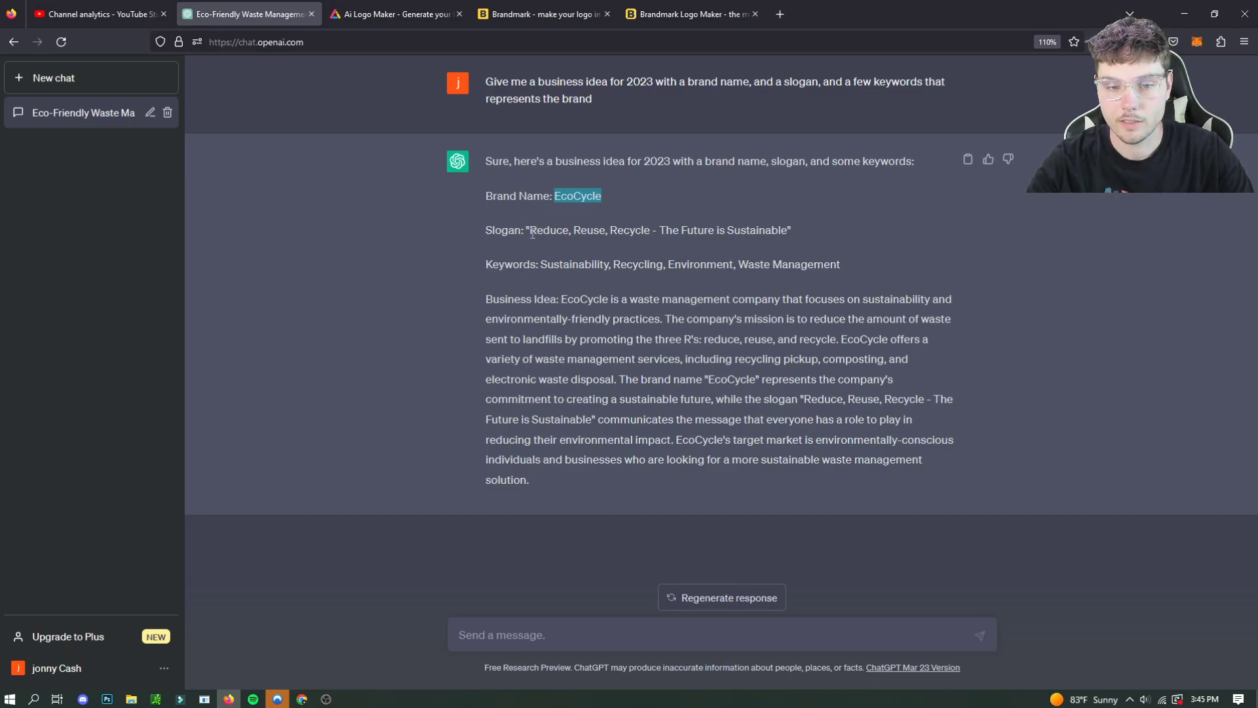
pyautogui.moveTo(531, 231); pyautogui.dragTo(794, 229)
pyautogui.rightClick(772, 230)
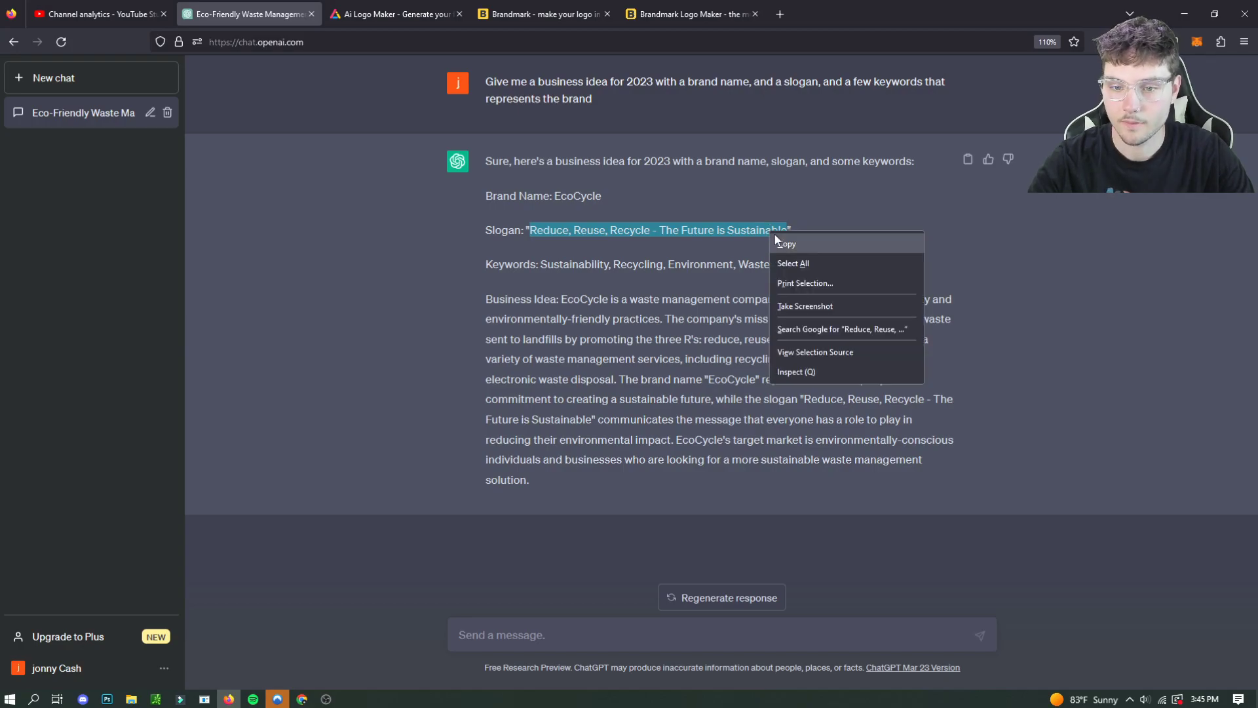
pyautogui.click(786, 257)
# - Paste the slogan into LogoAI and Brandmark, submit Brandmark's form, and continue past LogoAI's name step
pyautogui.click(397, 14)
pyautogui.click(428, 279)
pyautogui.rightClick(521, 282)
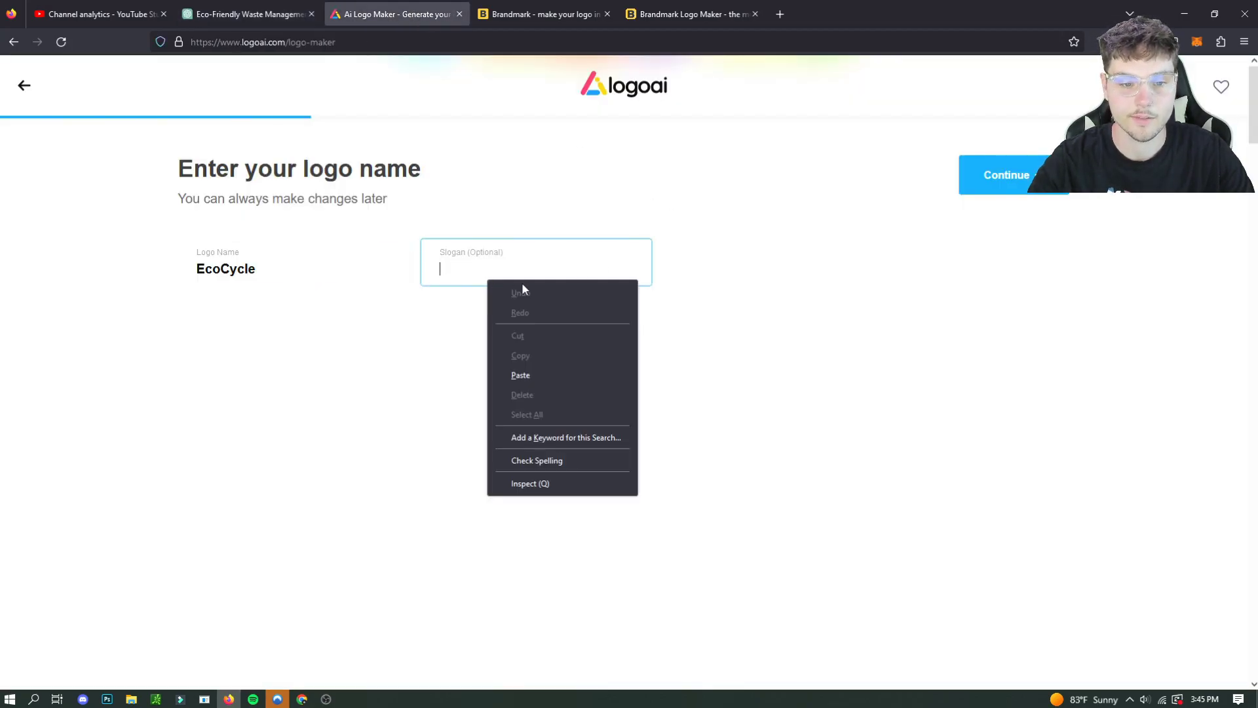
pyautogui.click(575, 374)
pyautogui.click(551, 6)
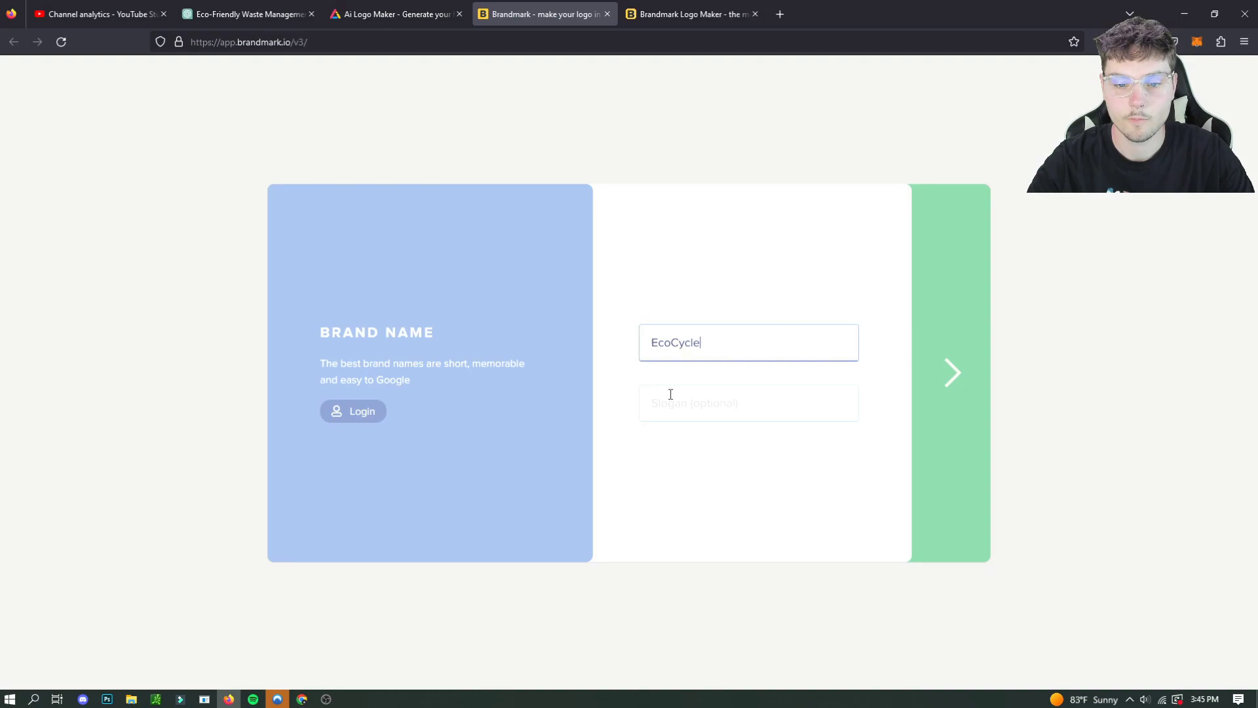
pyautogui.click(699, 394)
pyautogui.rightClick(714, 406)
pyautogui.click(762, 501)
pyautogui.press('Return')
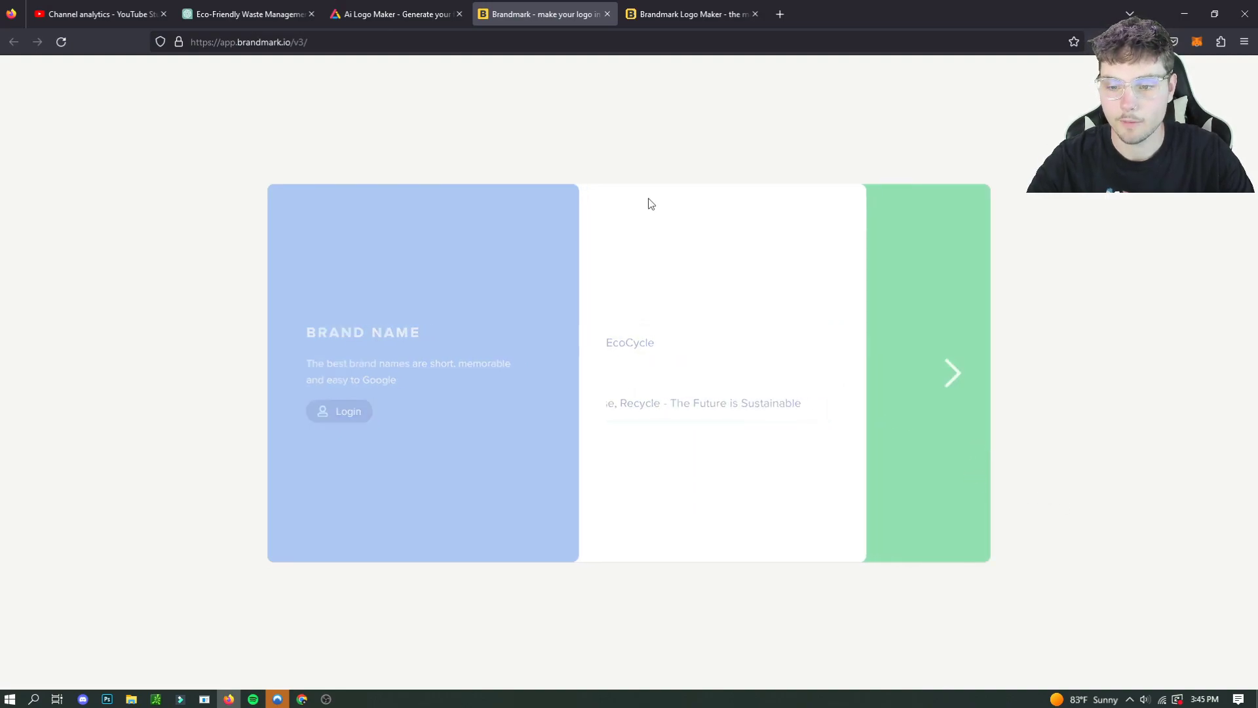
pyautogui.click(396, 13)
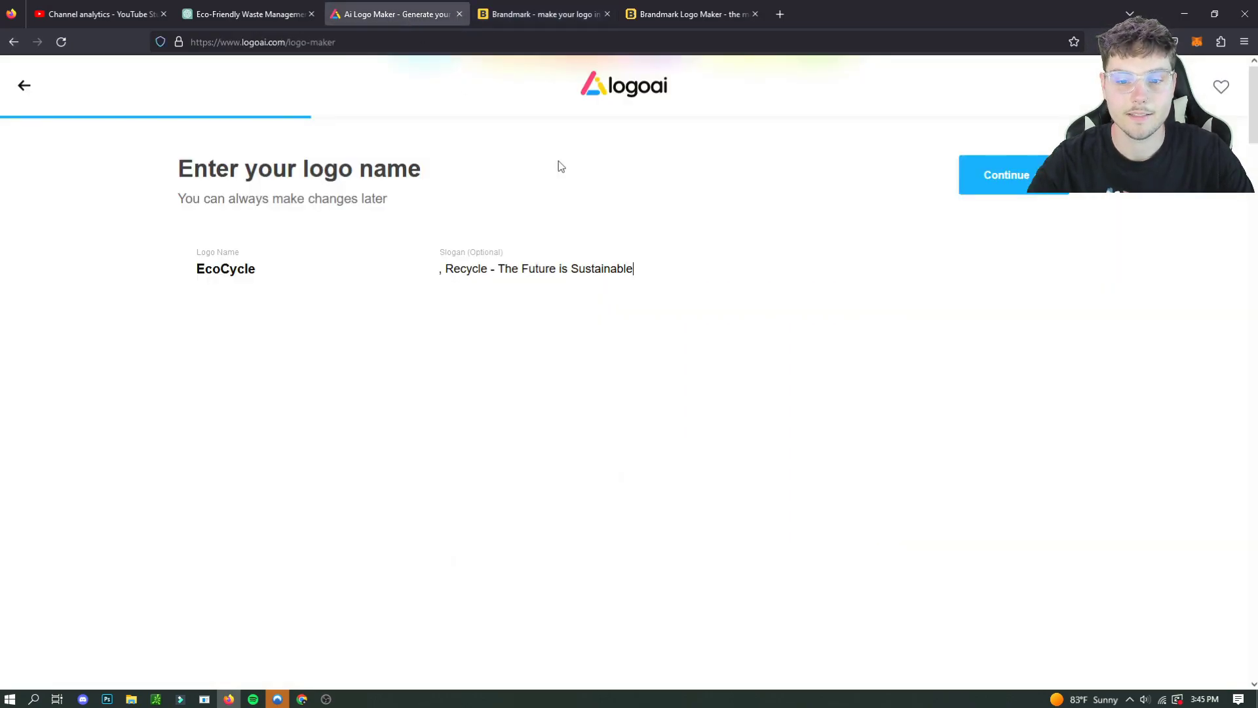
pyautogui.click(1017, 169)
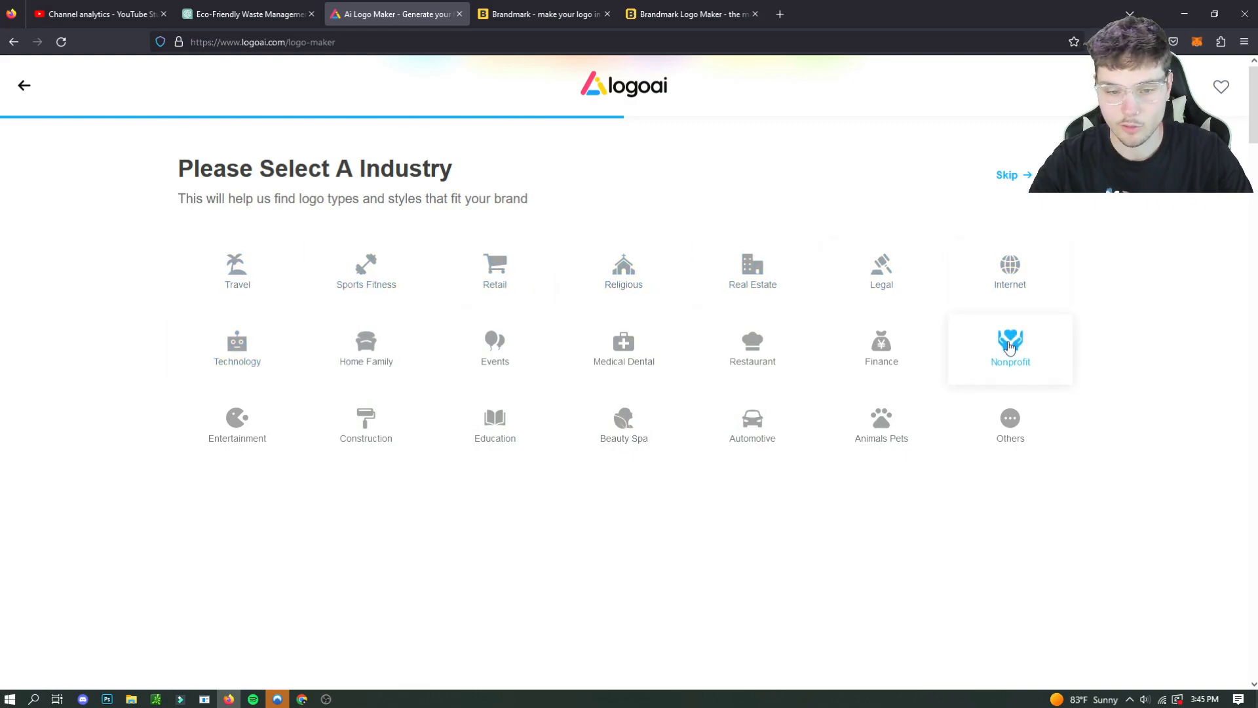
# - Choose Nonprofit as LogoAI's industry and paste Sustainability into Brandmark's keyword box
pyautogui.click(1010, 342)
pyautogui.click(548, 9)
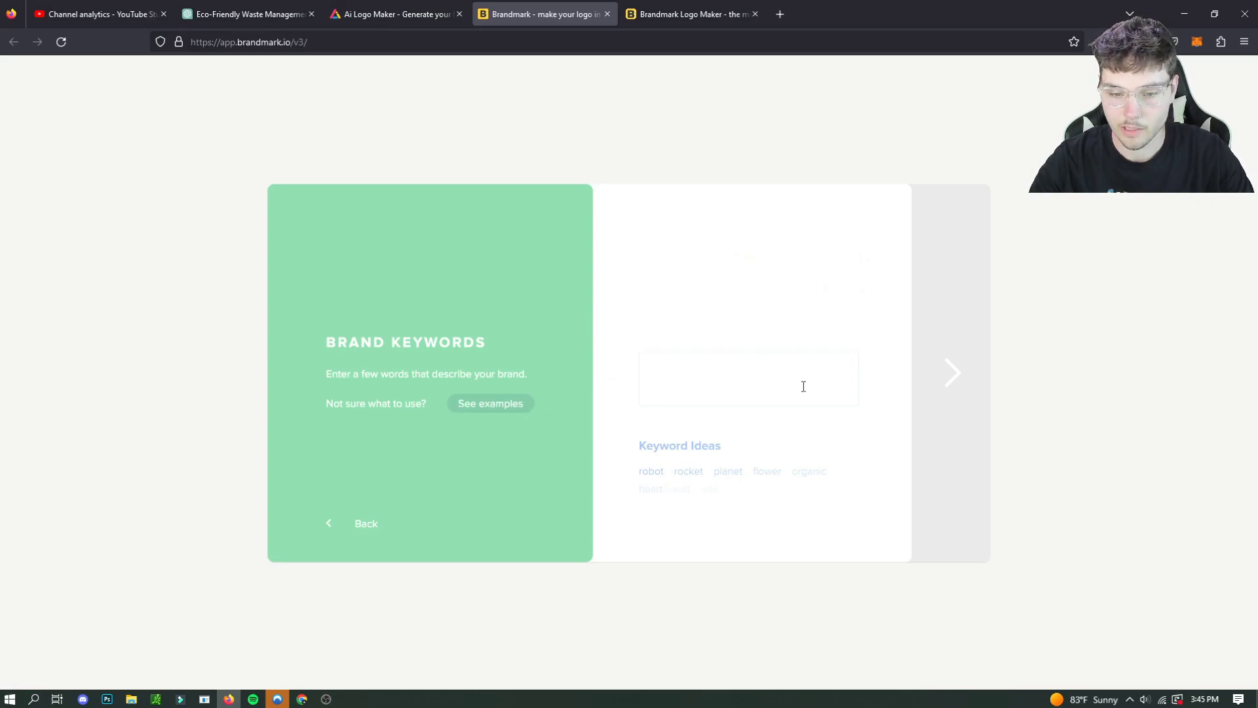
pyautogui.click(281, 13)
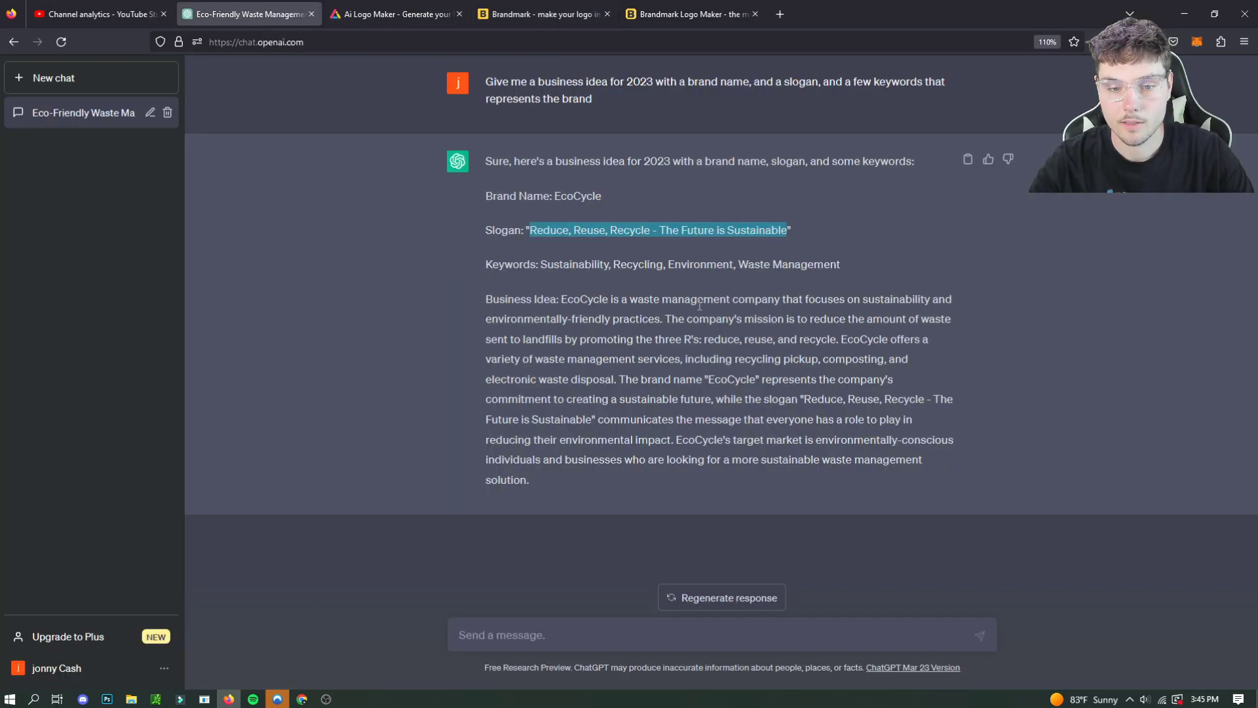
pyautogui.moveTo(539, 265); pyautogui.dragTo(593, 274)
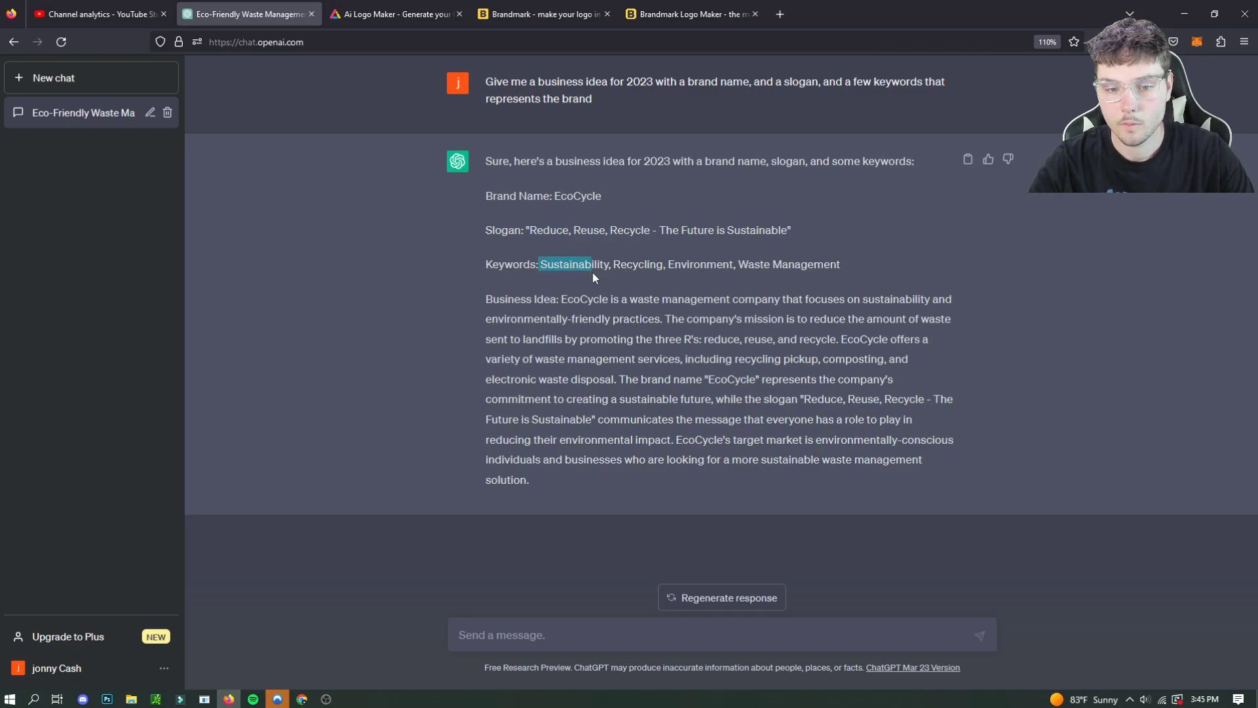
pyautogui.rightClick(610, 269)
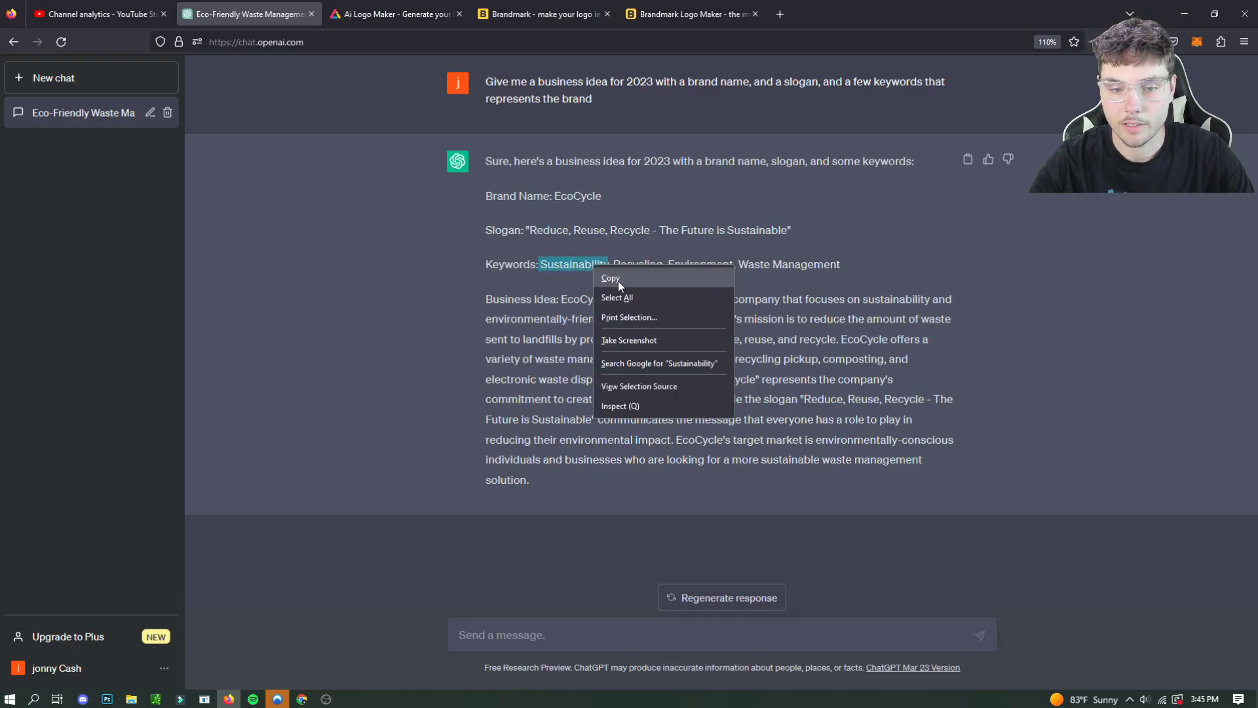
pyautogui.click(619, 281)
pyautogui.click(530, 18)
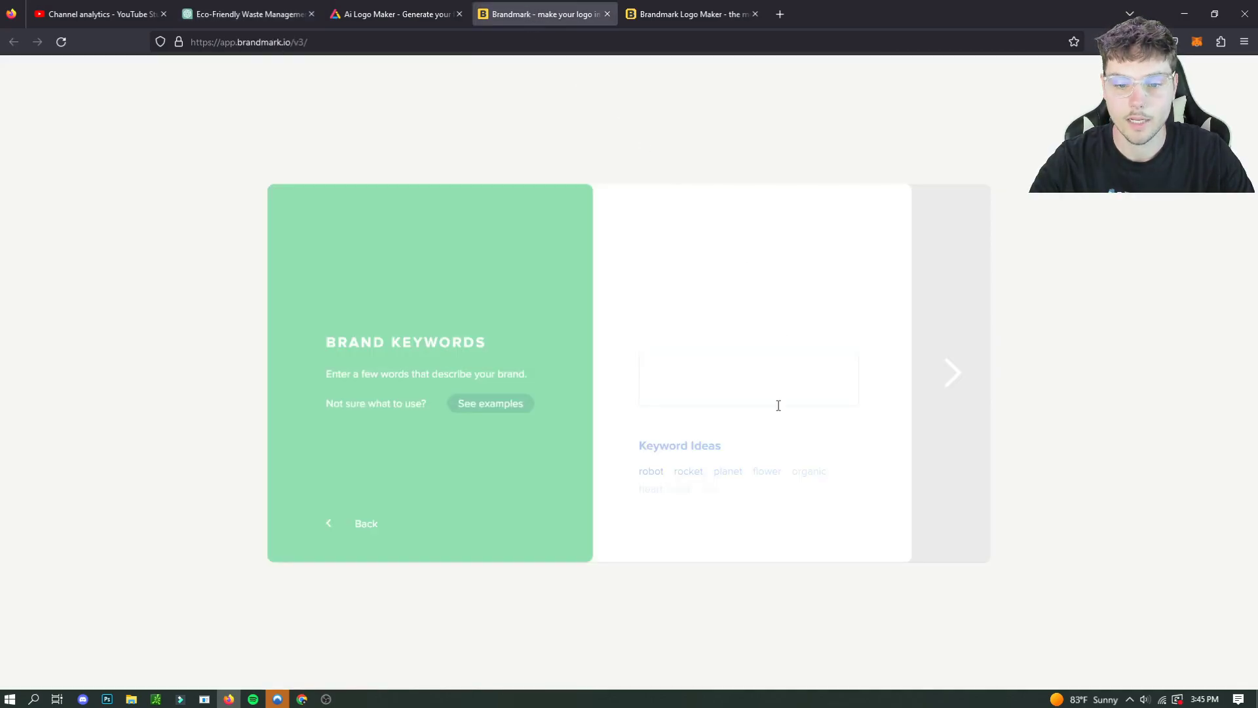
pyautogui.rightClick(724, 393)
pyautogui.click(709, 367)
pyautogui.hotkey('ctrl', 'v')
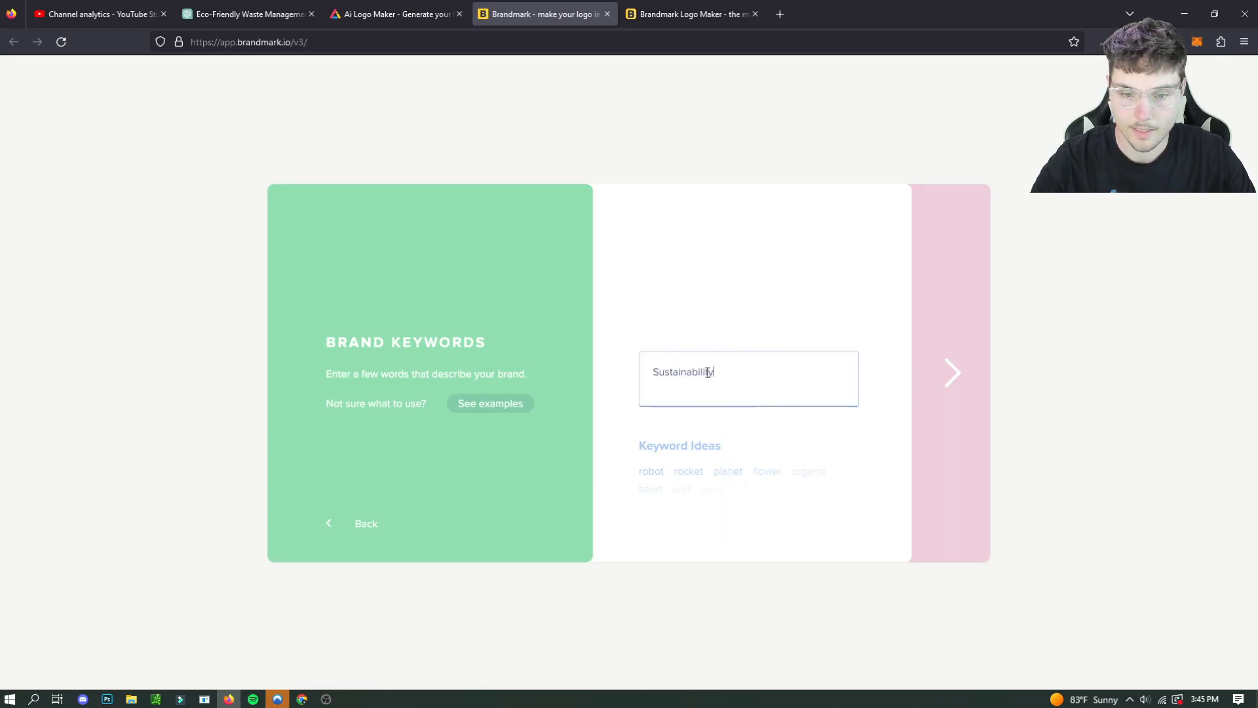
# - Add Sustainability and Recycling as Brandmark keyword tags
pyautogui.click(397, 14)
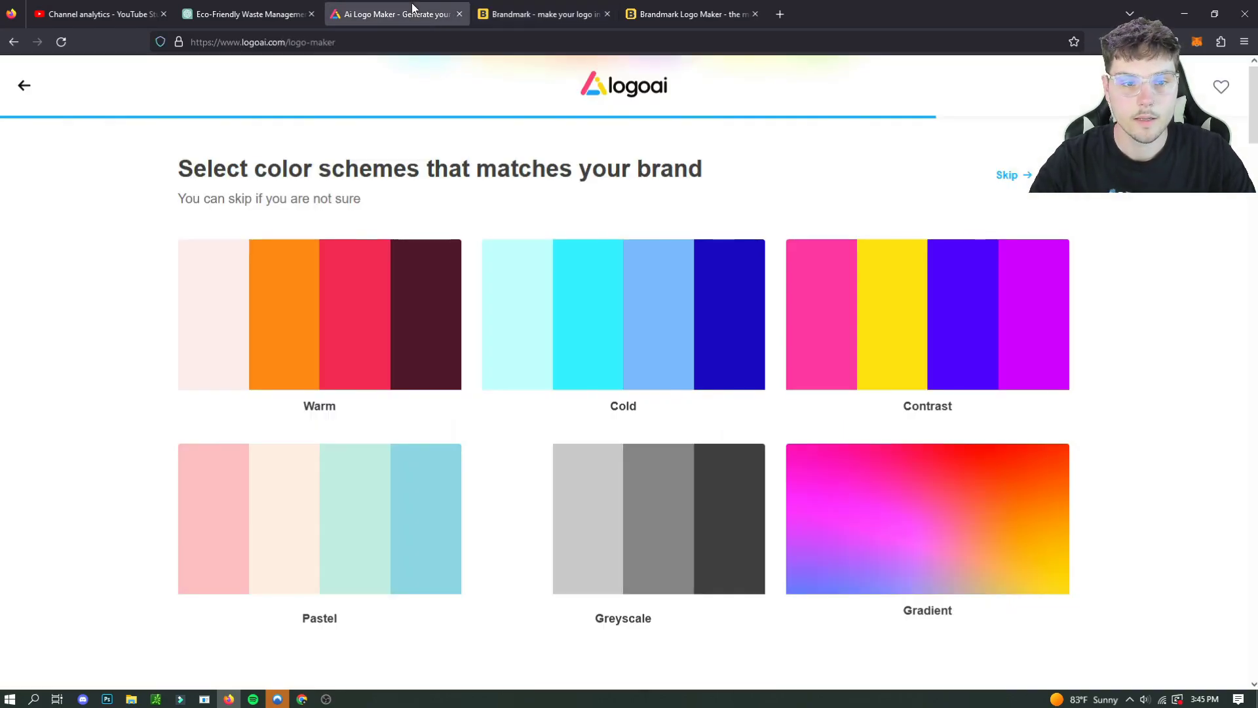
pyautogui.click(262, 12)
pyautogui.moveTo(613, 264); pyautogui.dragTo(663, 273)
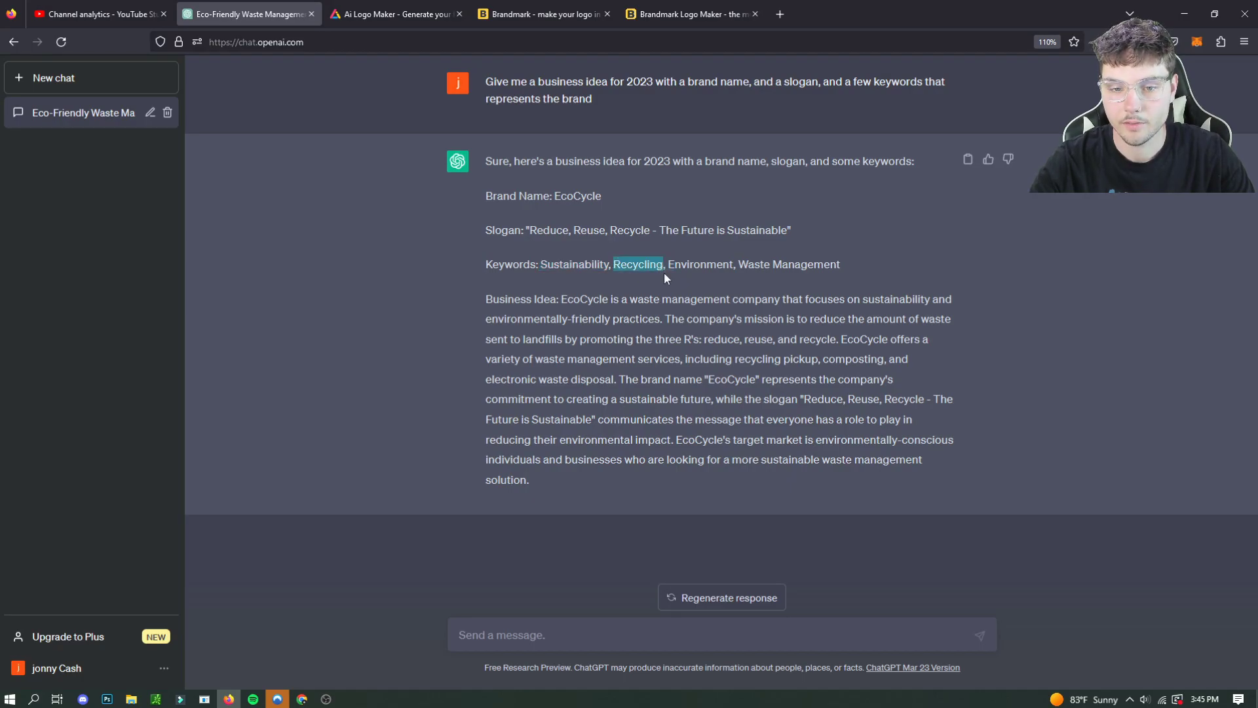
pyautogui.rightClick(664, 272)
pyautogui.click(678, 288)
pyautogui.click(574, 12)
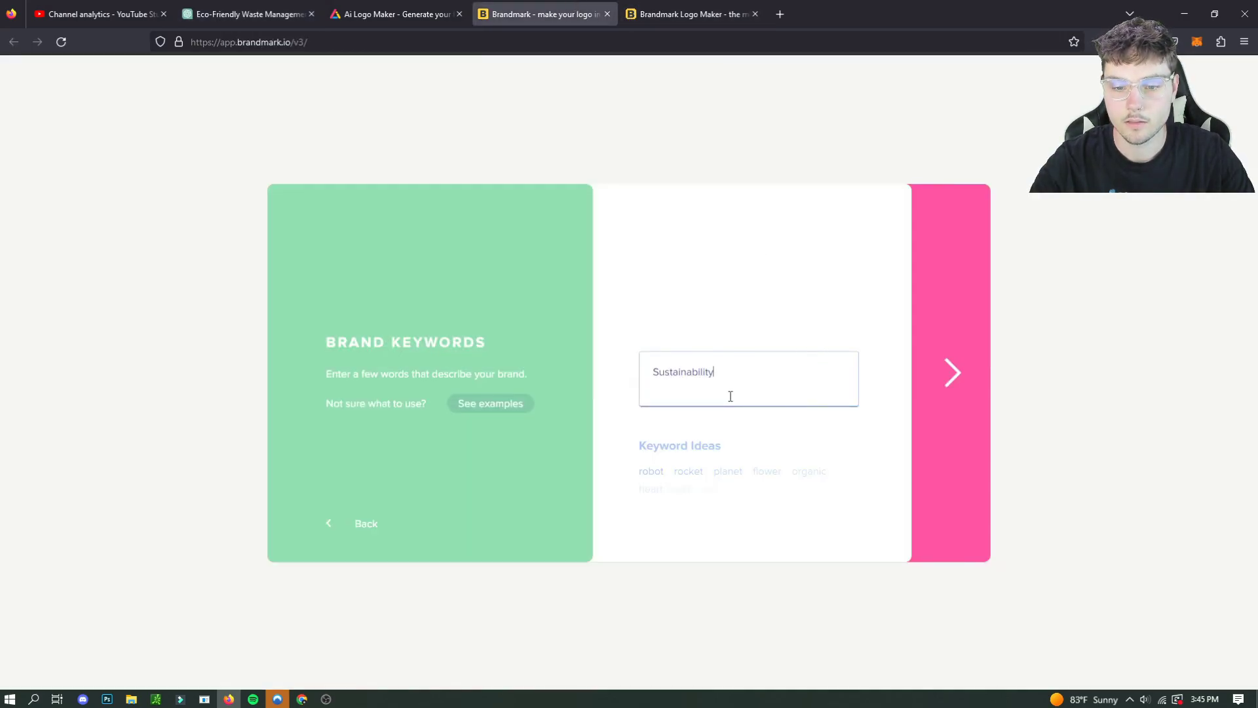
pyautogui.press('Return')
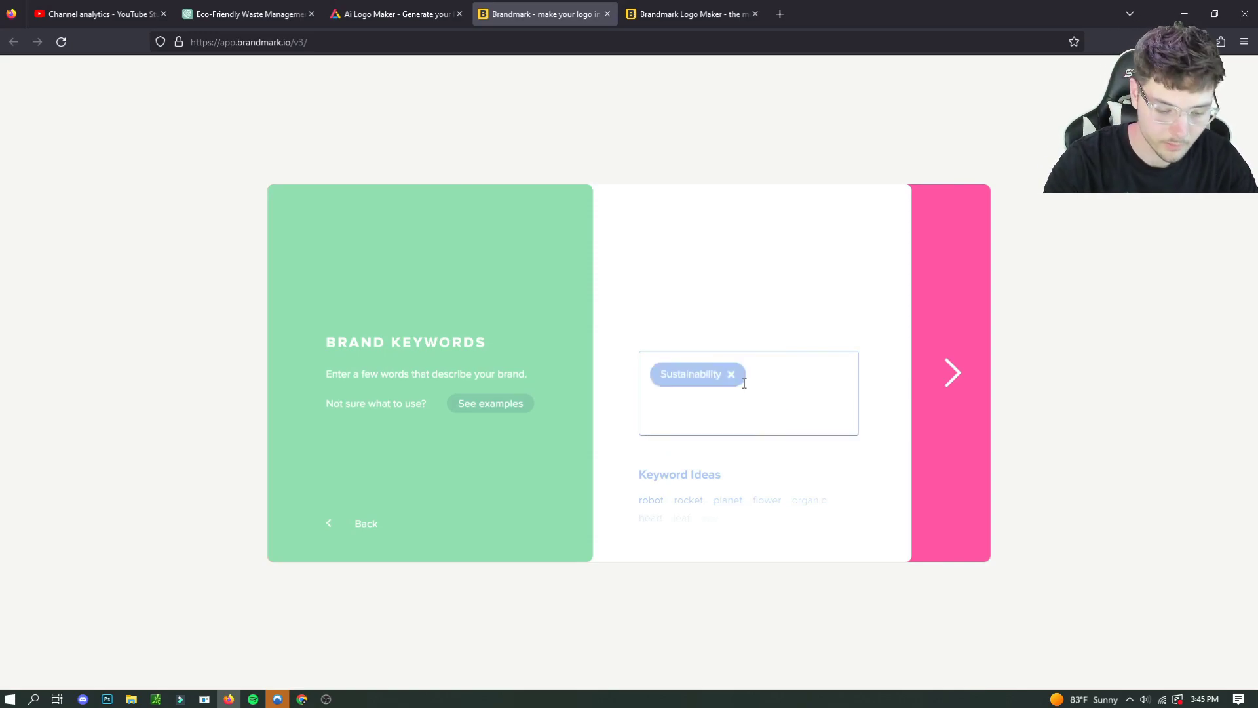
pyautogui.hotkey('ctrl', 'v')
pyautogui.press('Return')
# - Add Environment as a Brandmark keyword tag
pyautogui.click(286, 12)
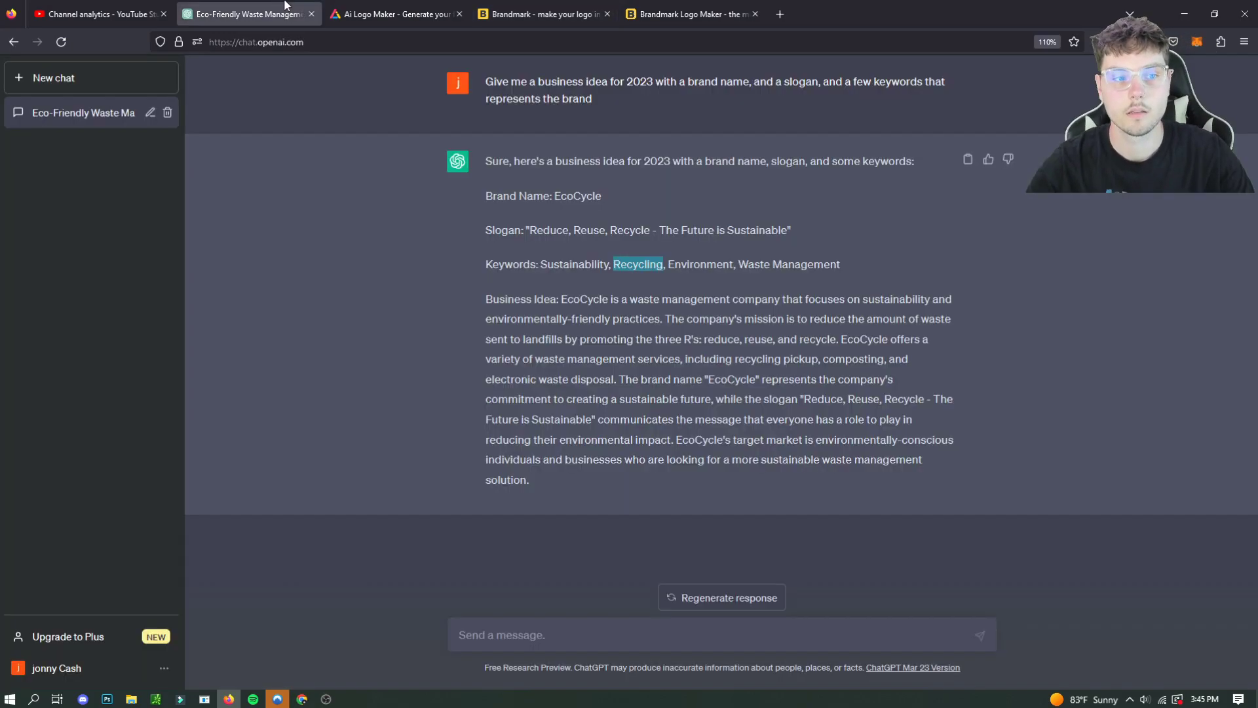
pyautogui.click(700, 264)
pyautogui.doubleClick(700, 264)
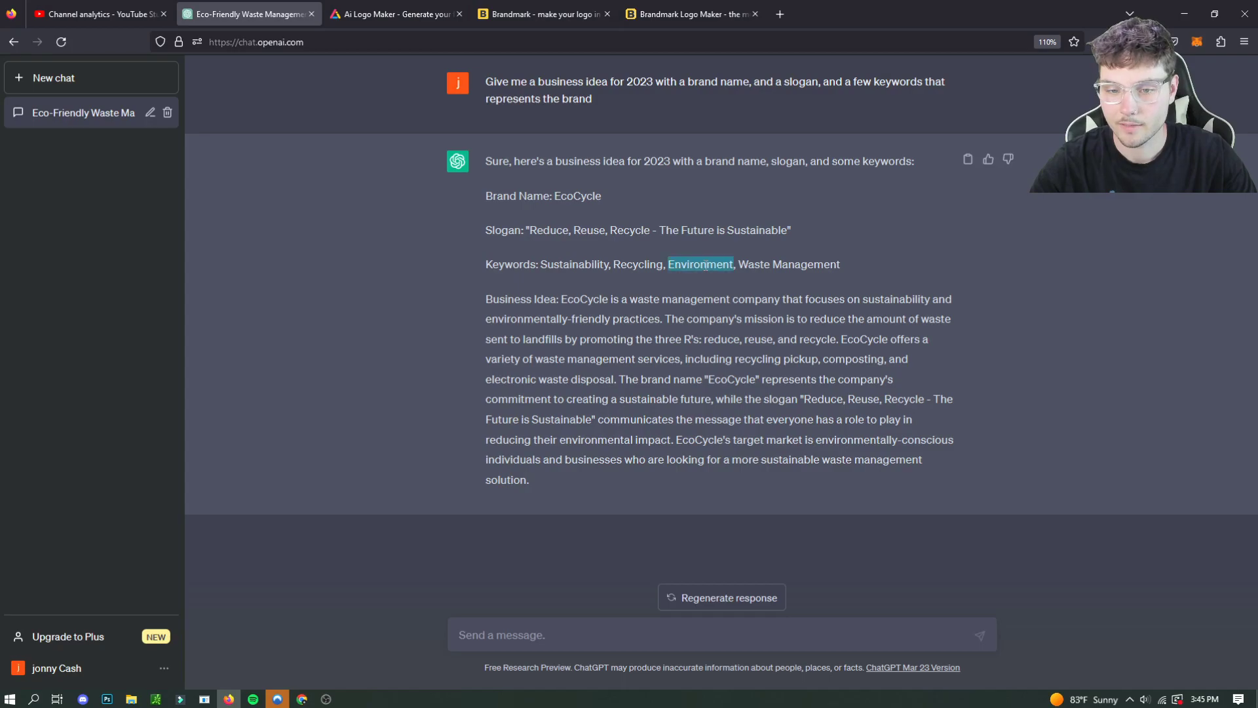
pyautogui.rightClick(704, 262)
pyautogui.click(728, 293)
pyautogui.click(552, 11)
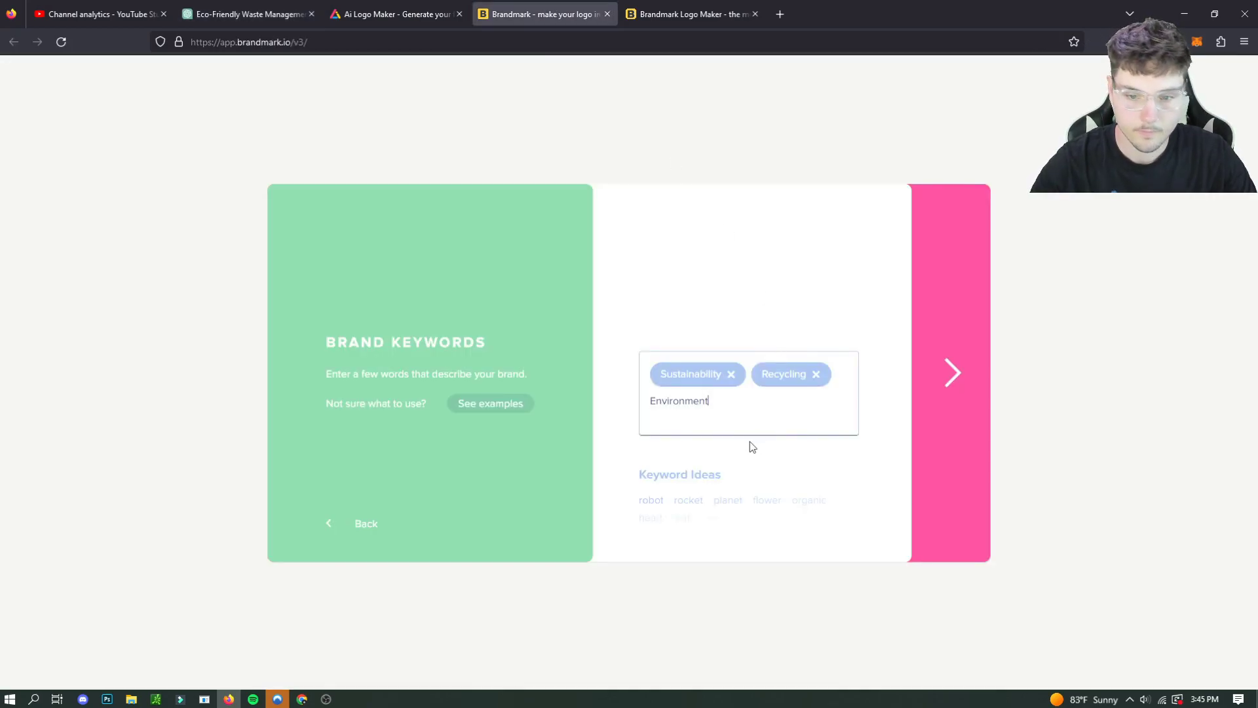
pyautogui.press('Return')
# - Add Waste Management as the final Brandmark keyword tag
pyautogui.click(233, 30)
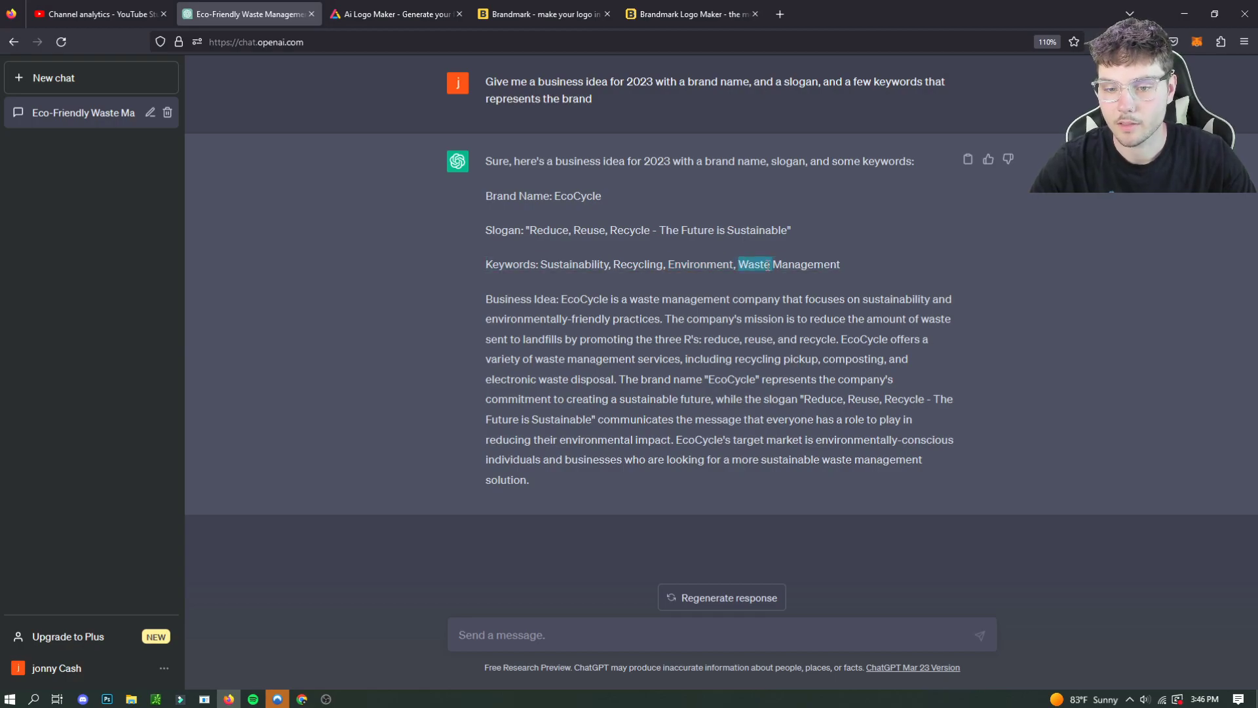
pyautogui.moveTo(737, 264); pyautogui.dragTo(844, 265)
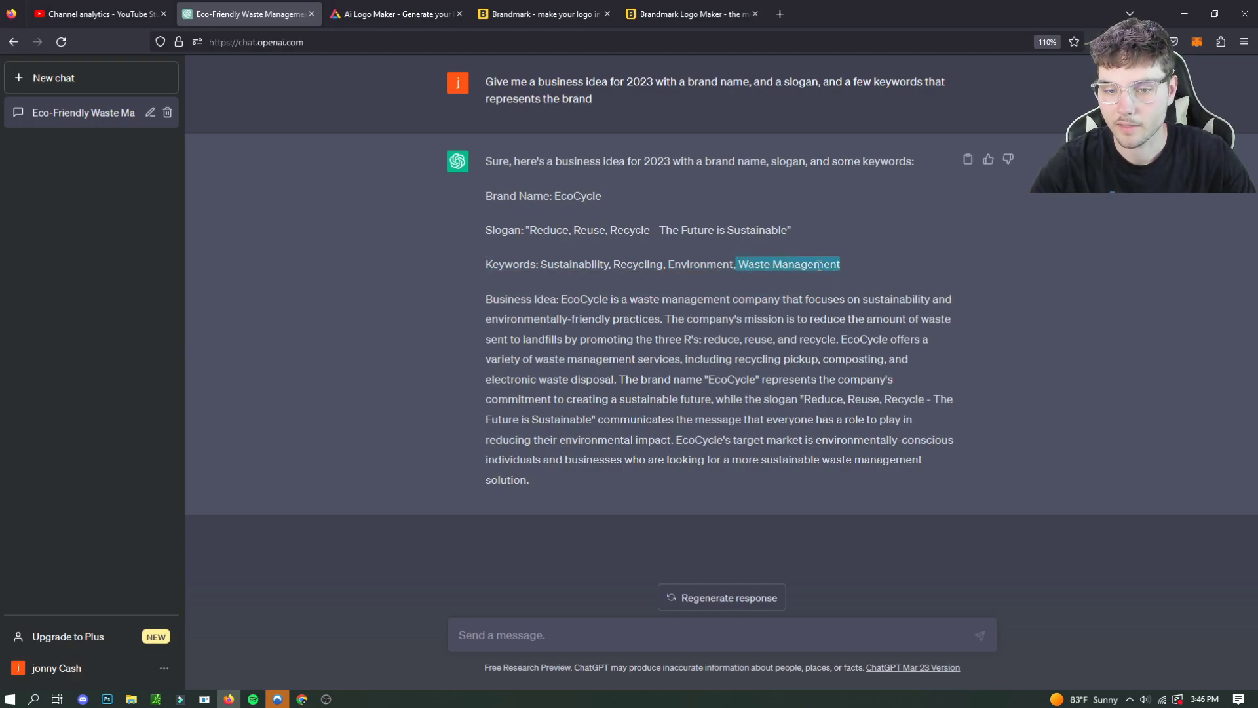
pyautogui.click(553, 13)
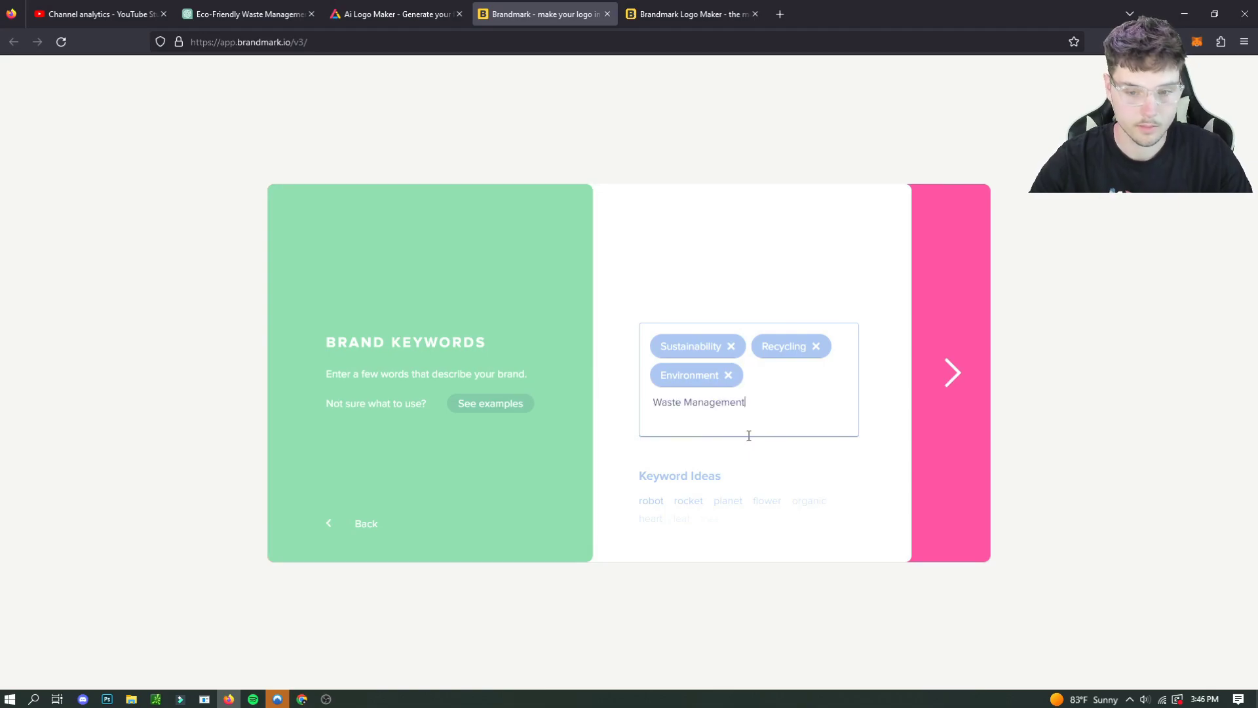
pyautogui.press('Return')
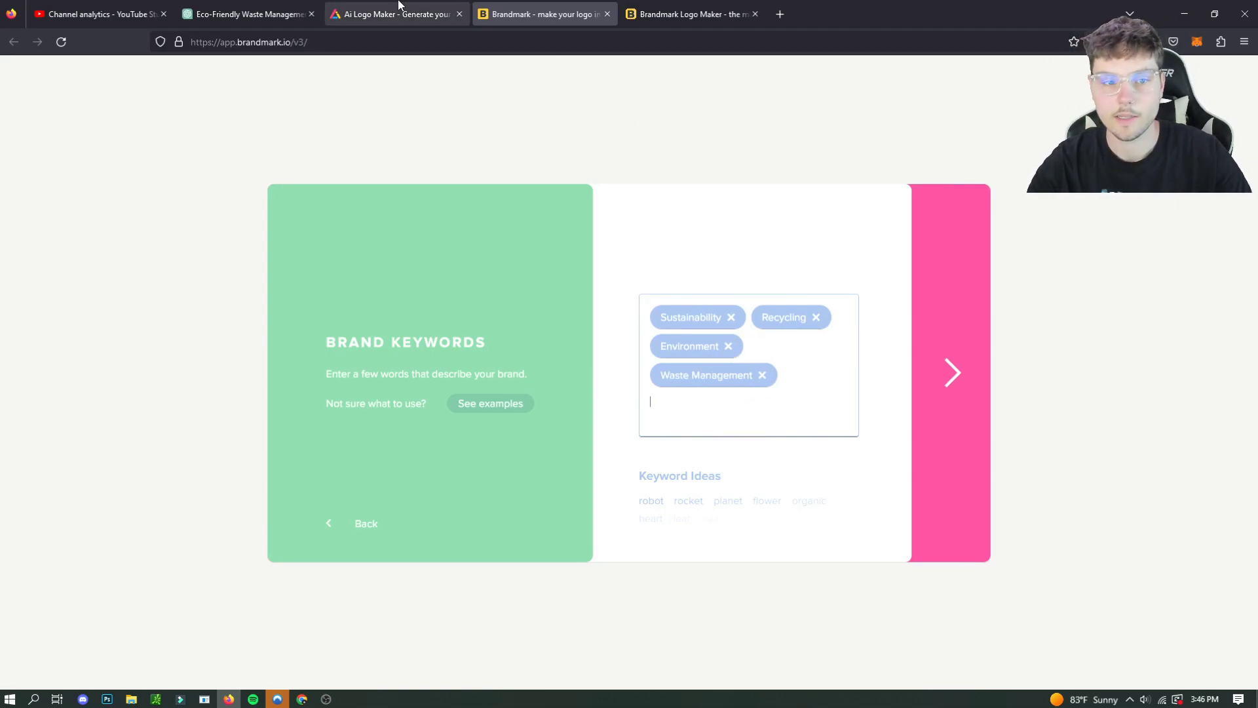
pyautogui.click(401, 13)
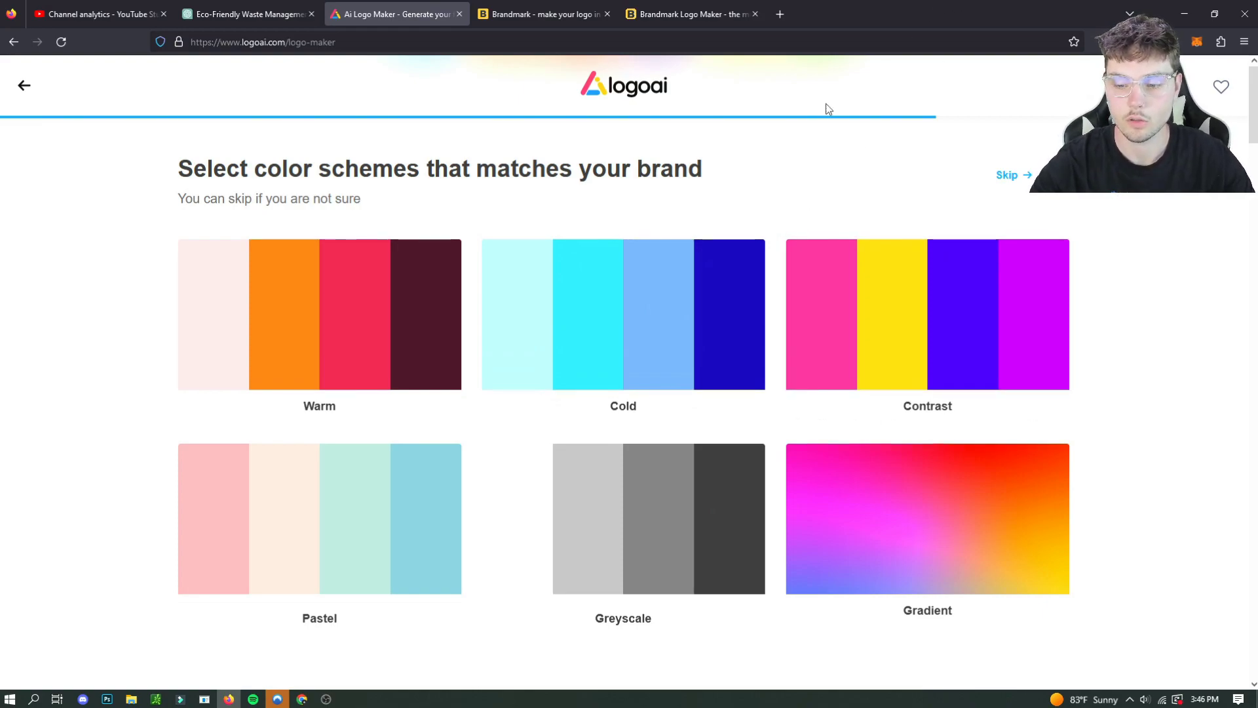
# - Pick LogoAI's Warm colour scheme and generate Brandmark logos in Soft Pastel colours
pyautogui.click(382, 280)
pyautogui.click(1034, 177)
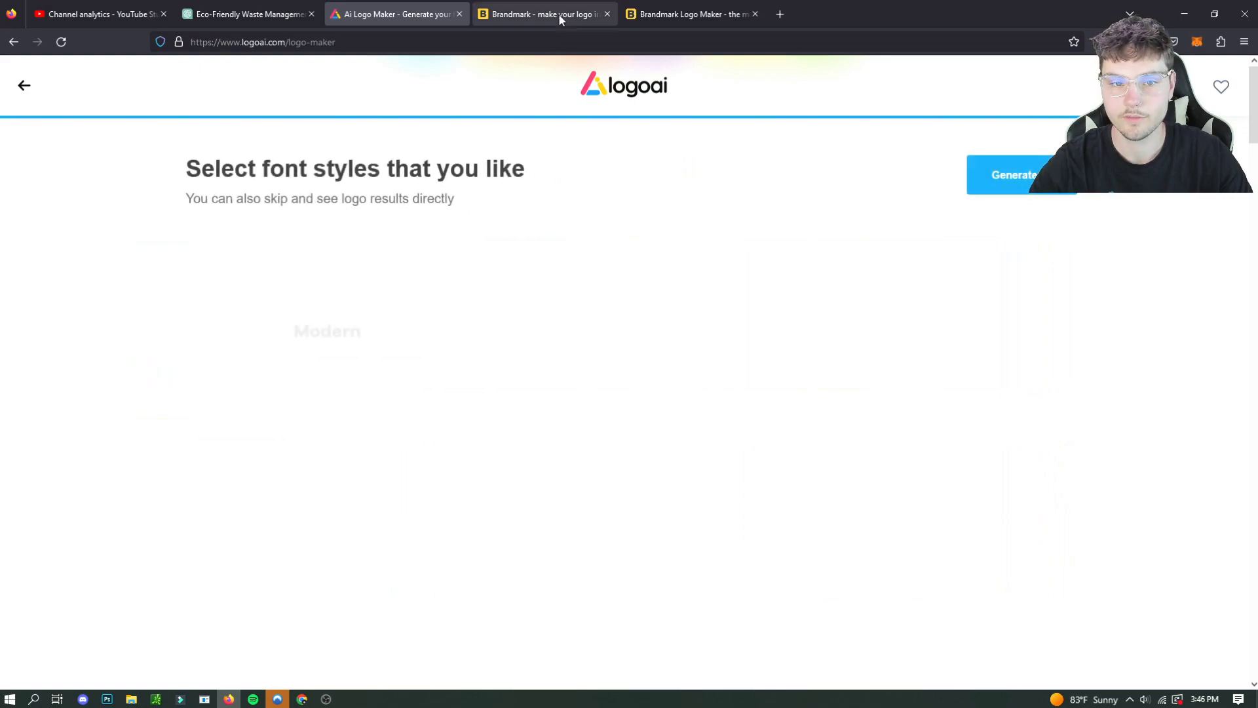
pyautogui.click(561, 19)
pyautogui.click(952, 384)
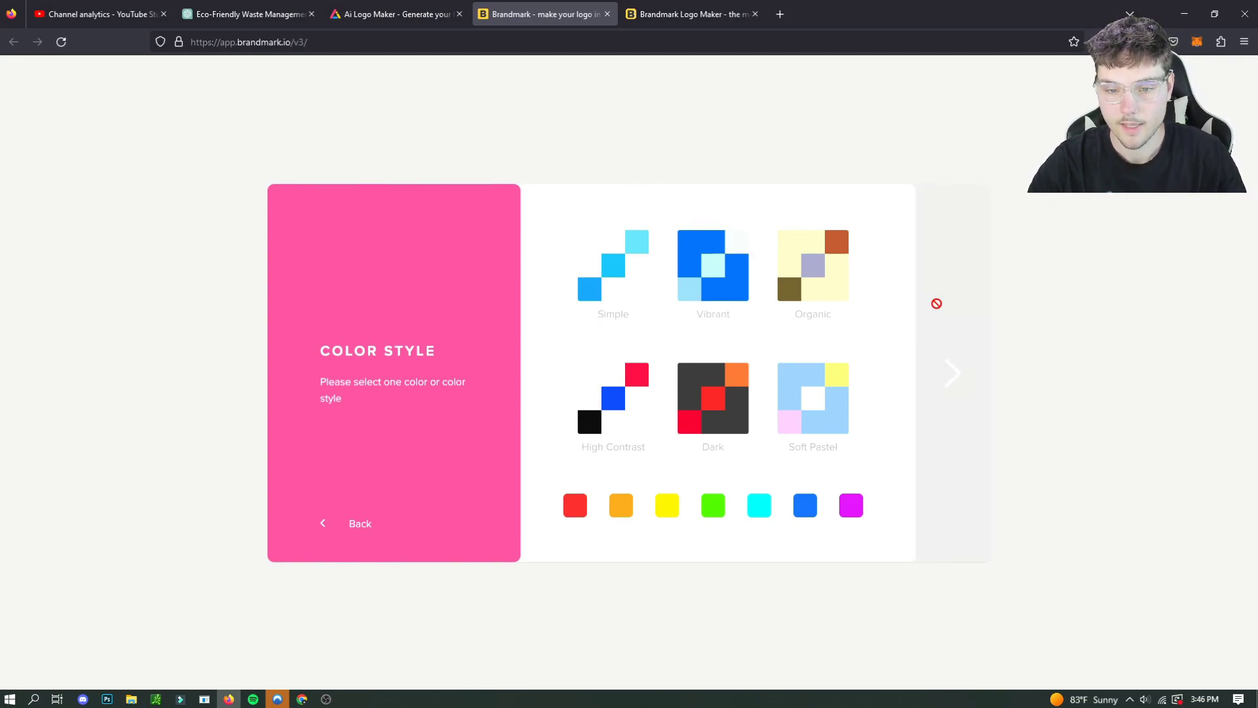
pyautogui.click(811, 422)
pyautogui.click(947, 463)
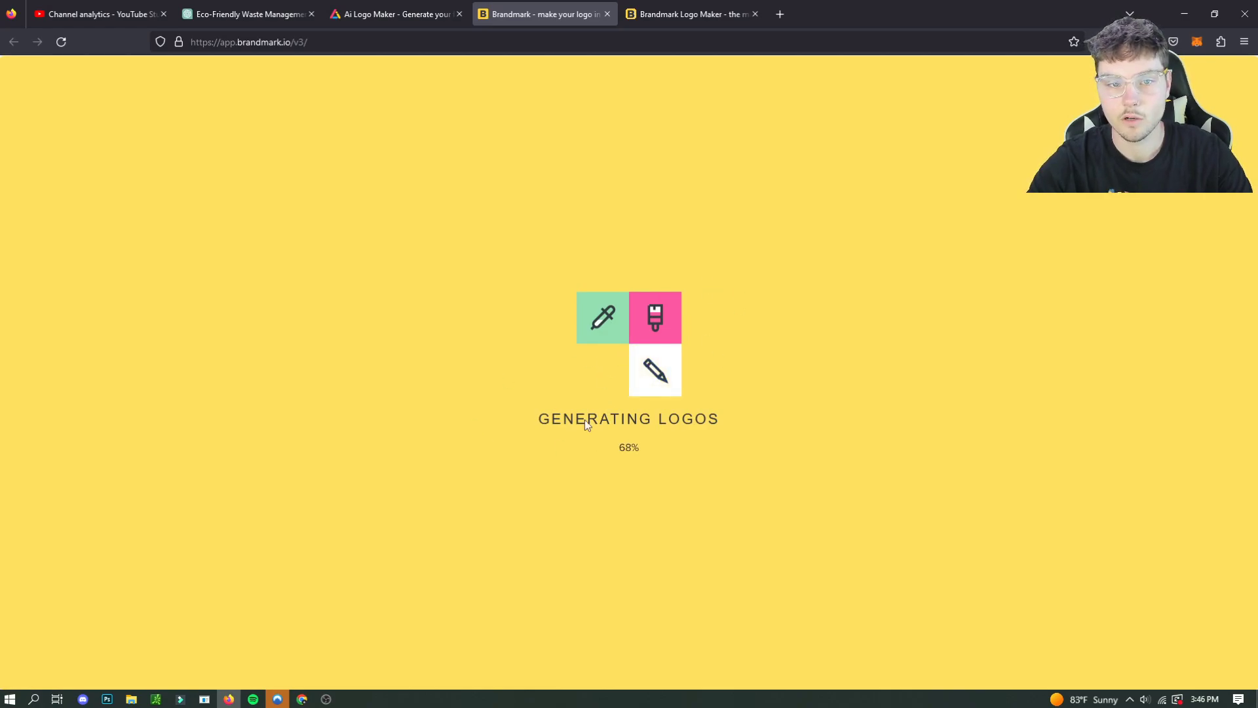
# - Choose the Playful font style in LogoAI and generate its logos
pyautogui.click(412, 18)
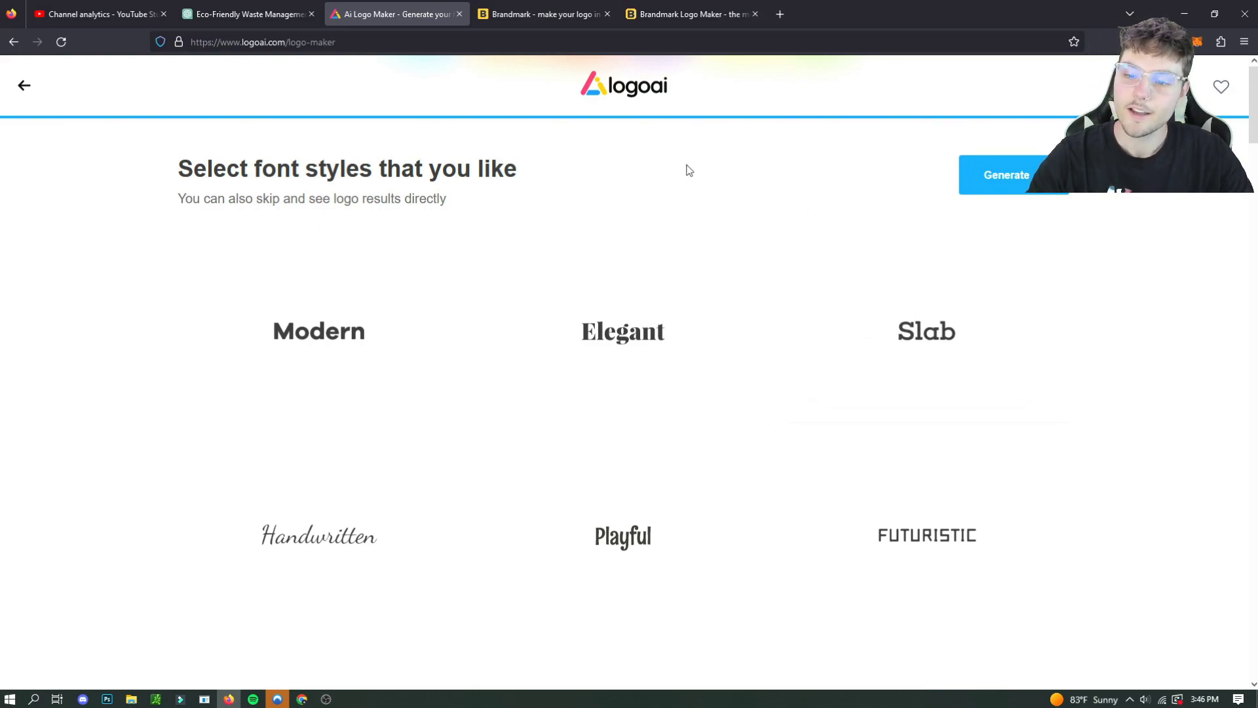
pyautogui.moveTo(969, 286)
pyautogui.moveTo(629, 333)
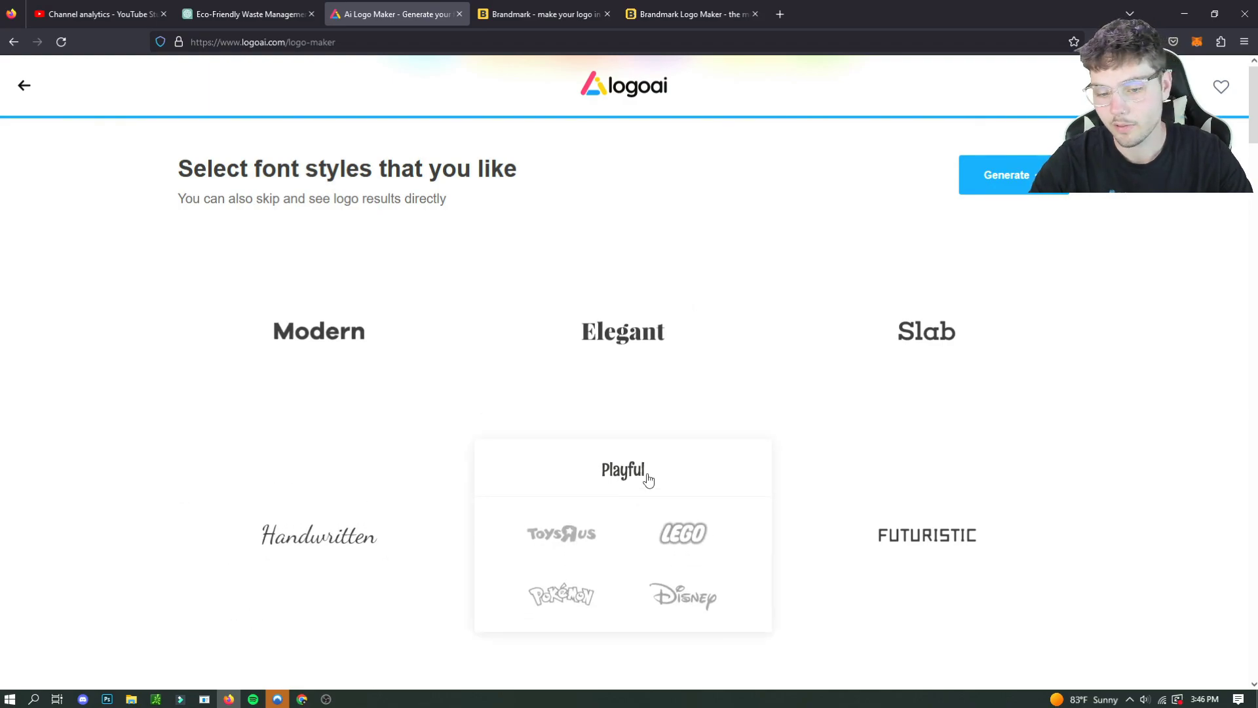
pyautogui.click(648, 481)
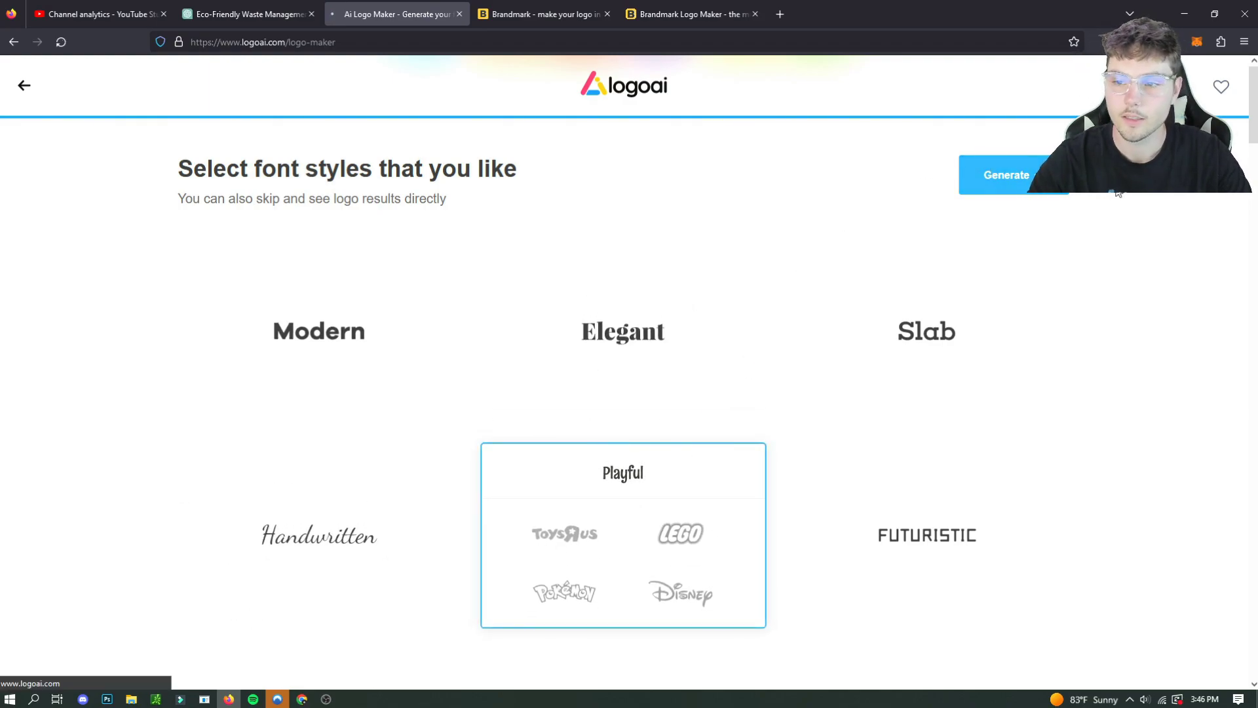
pyautogui.click(983, 171)
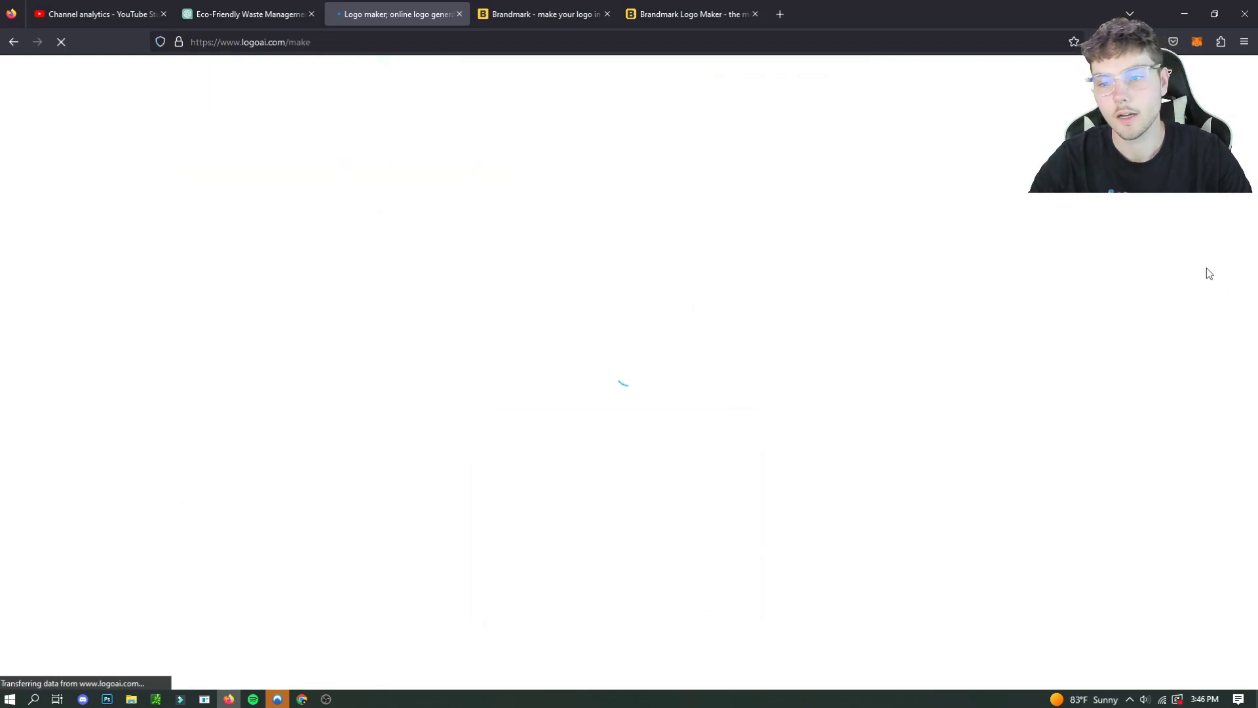
pyautogui.click(530, 16)
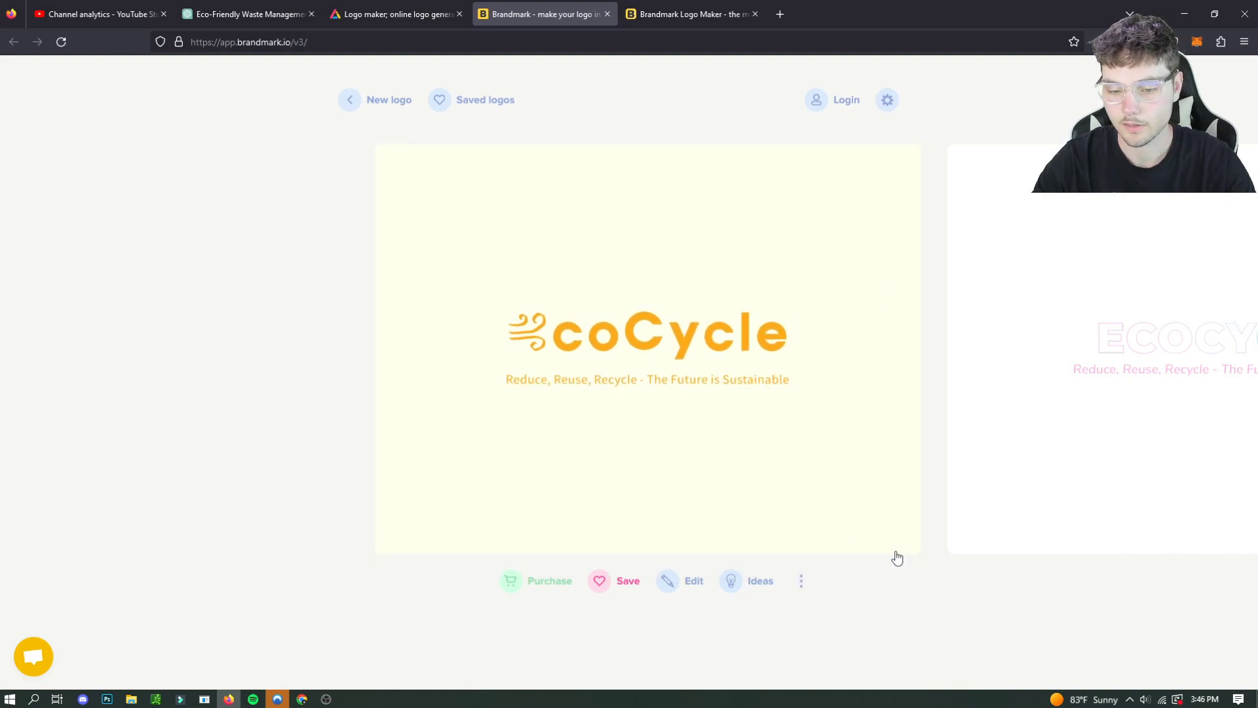
# - Browse Brandmark's logo carousel forward to the teal globe logo
pyautogui.click(1041, 388)
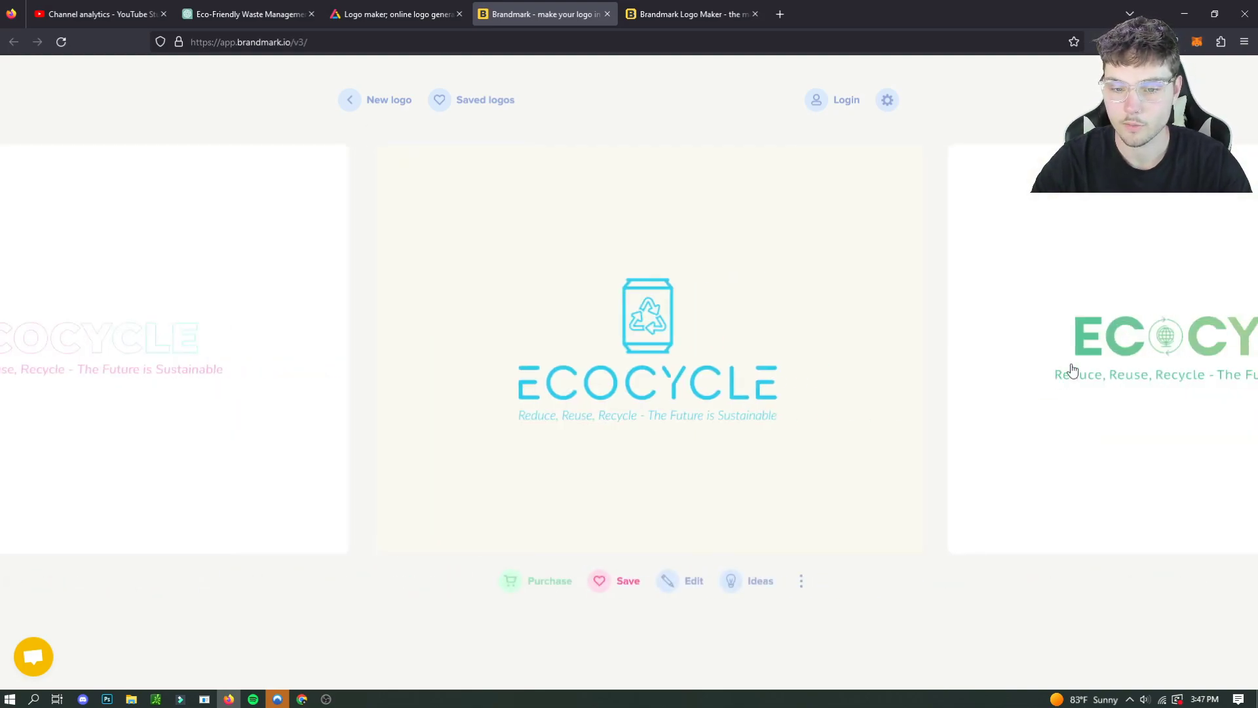
pyautogui.click(1090, 387)
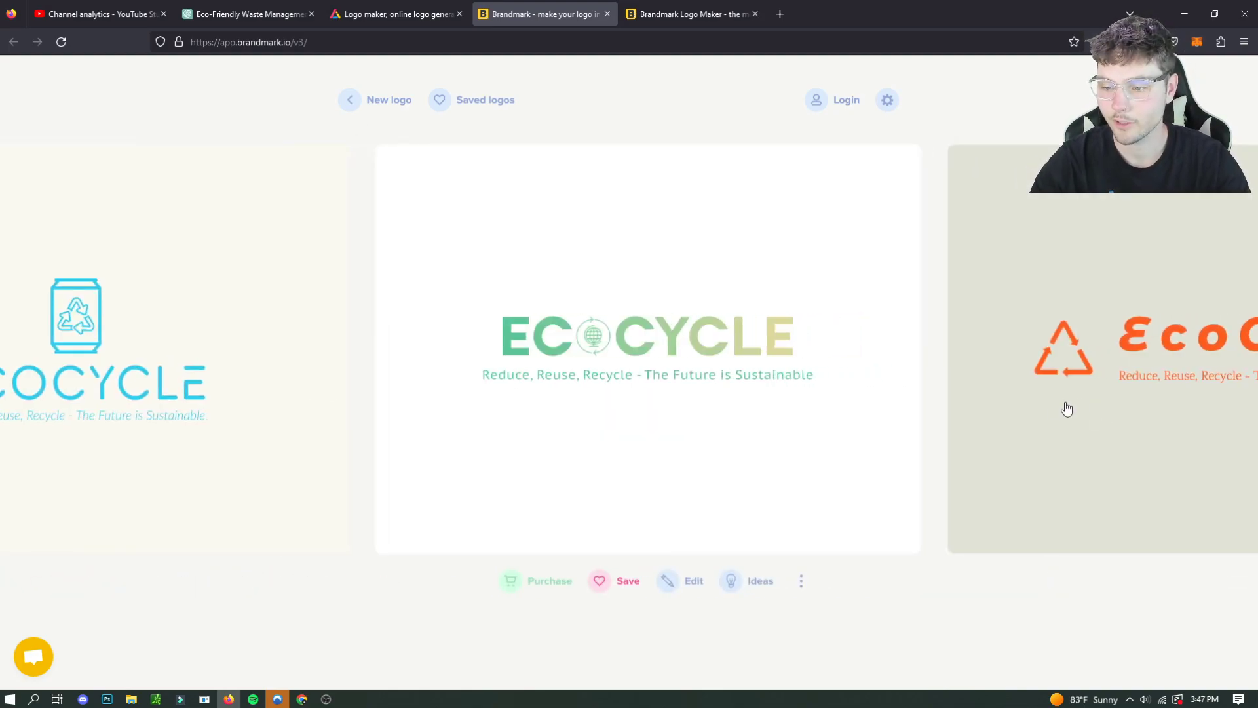
pyautogui.click(1052, 410)
pyautogui.click(1094, 382)
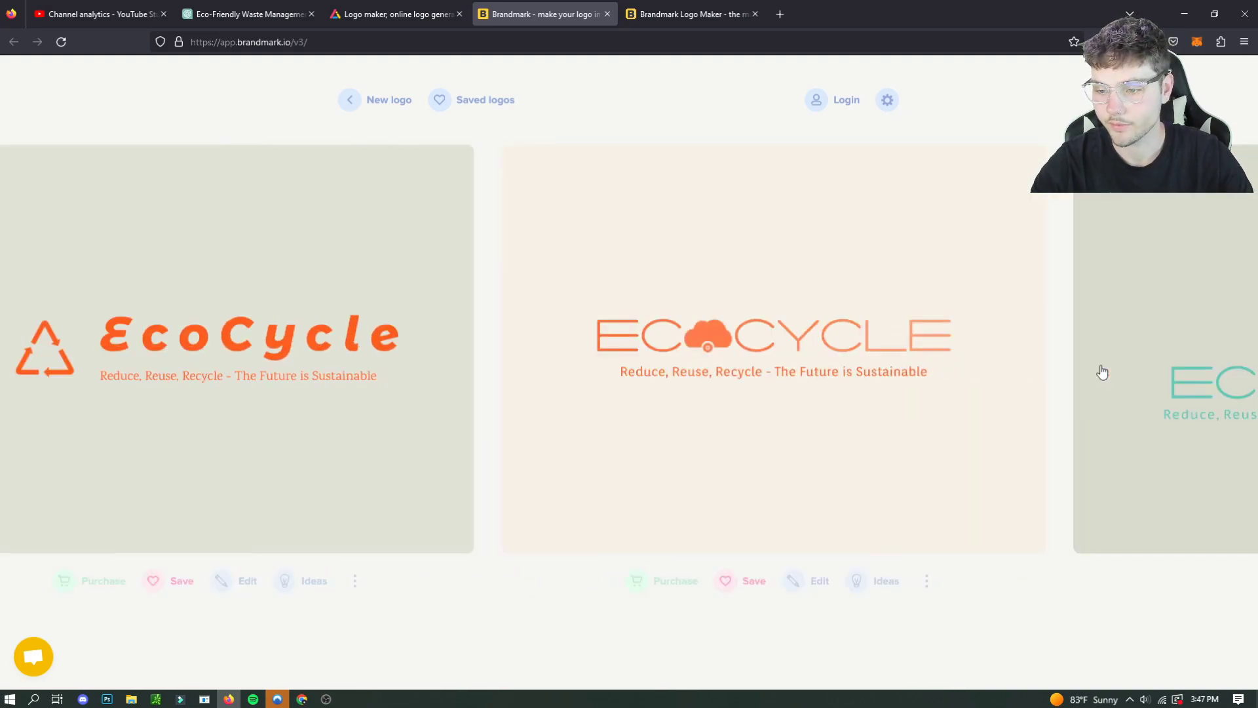
pyautogui.click(1036, 370)
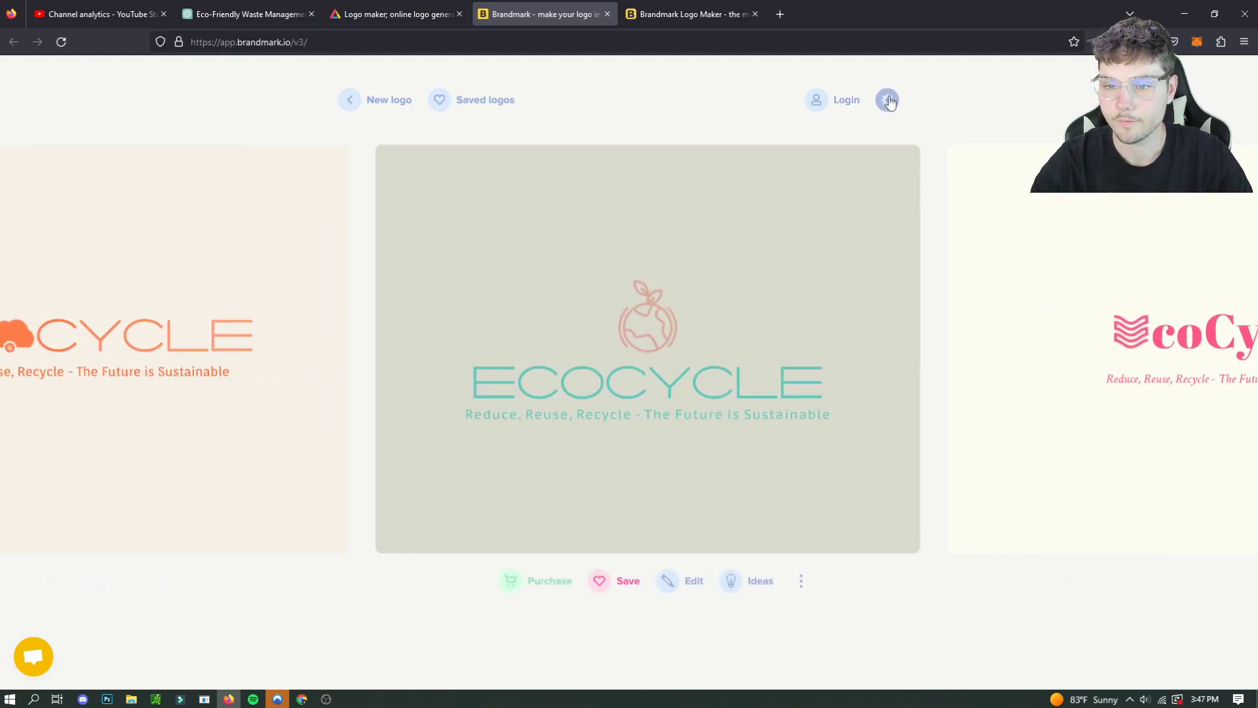
# - Set Brandmark's display mode to Grid and scroll through all the EcoCycle logo cards
pyautogui.click(889, 102)
pyautogui.click(944, 158)
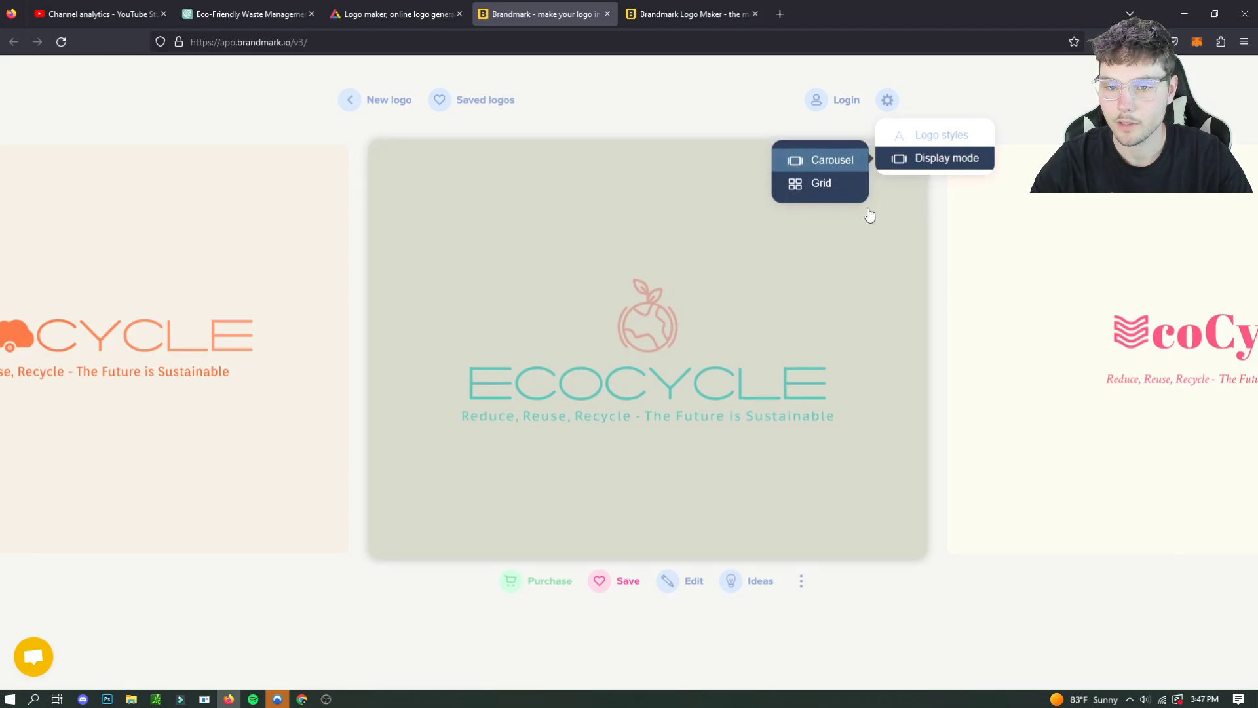
pyautogui.click(819, 183)
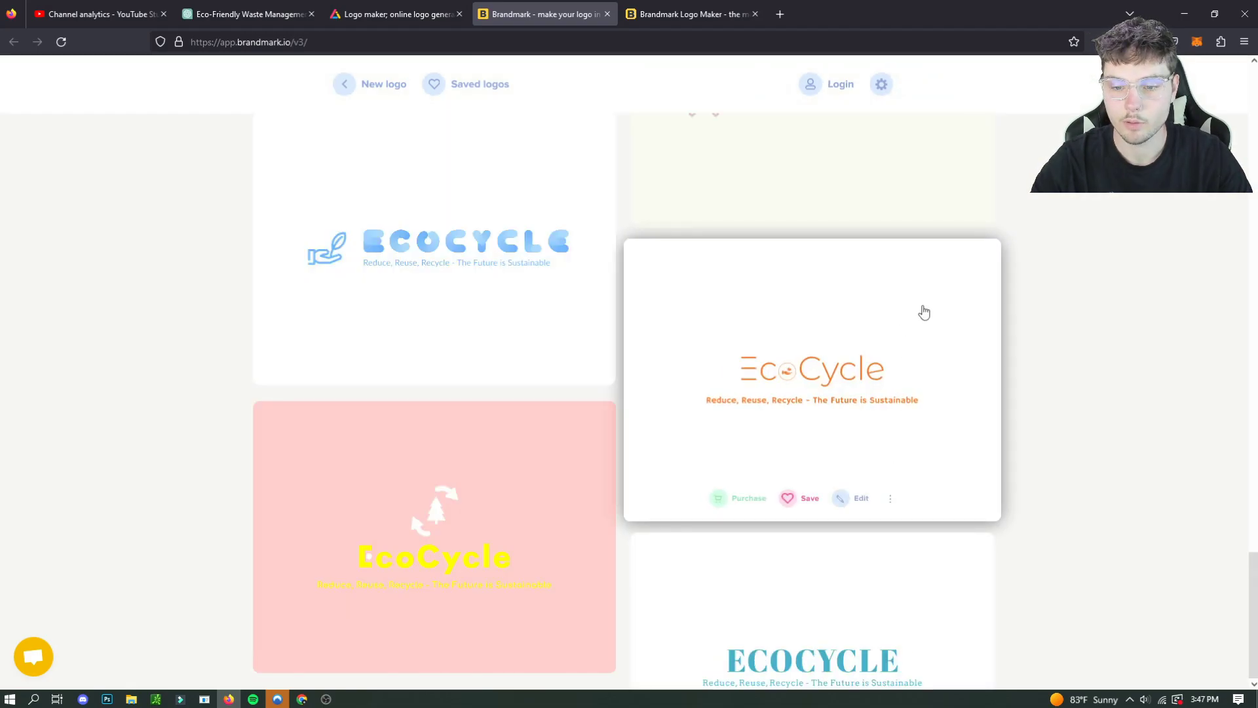
pyautogui.click(702, 571)
pyautogui.scroll(-15, 1055, 295)
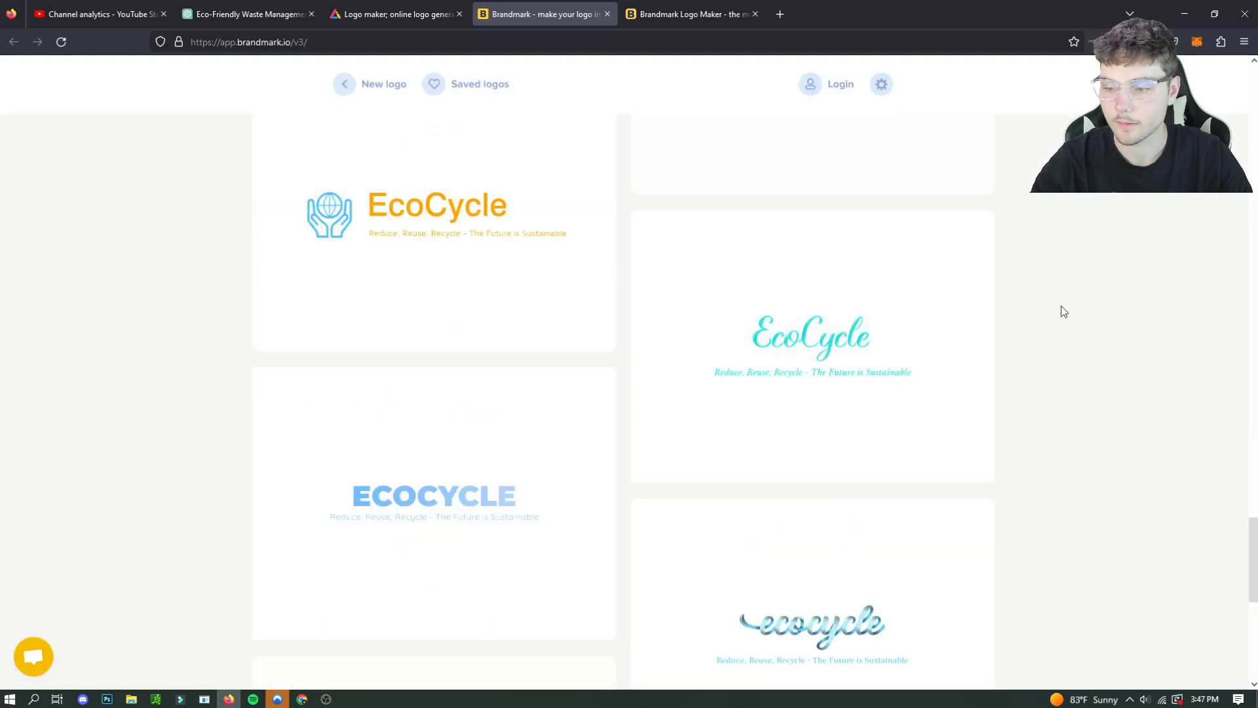
pyautogui.scroll(-15, 1061, 307)
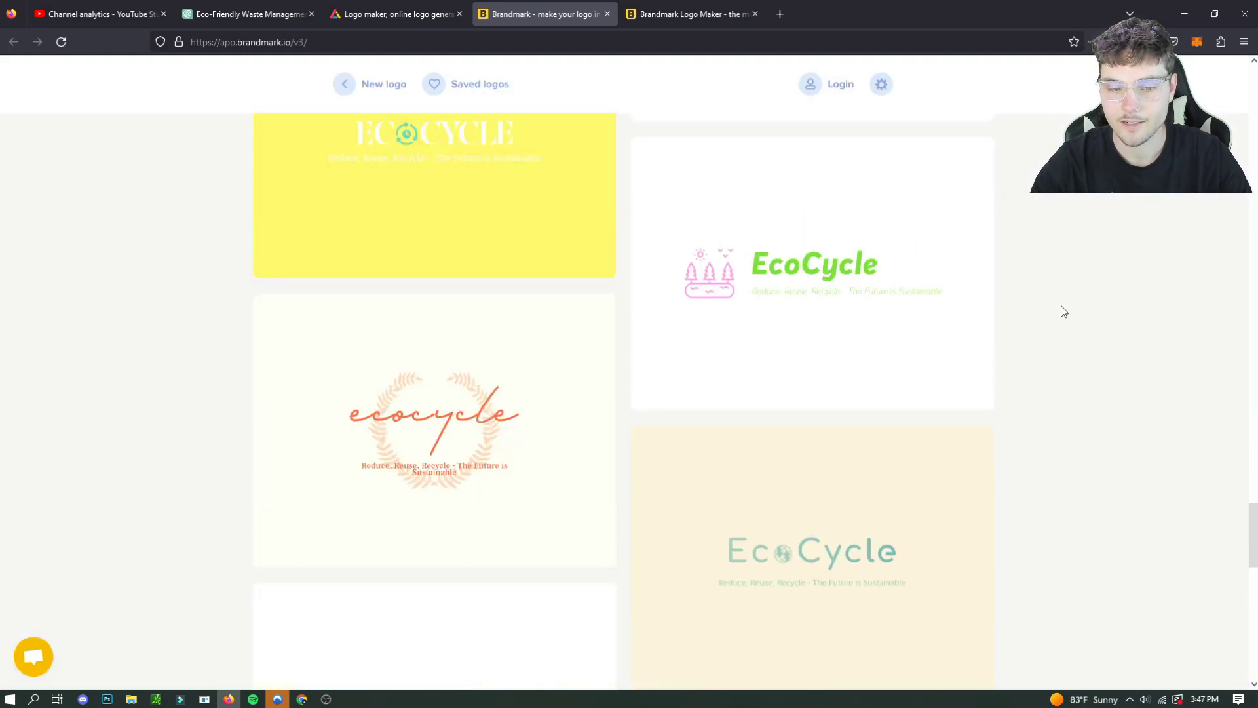
pyautogui.scroll(-10, 1061, 307)
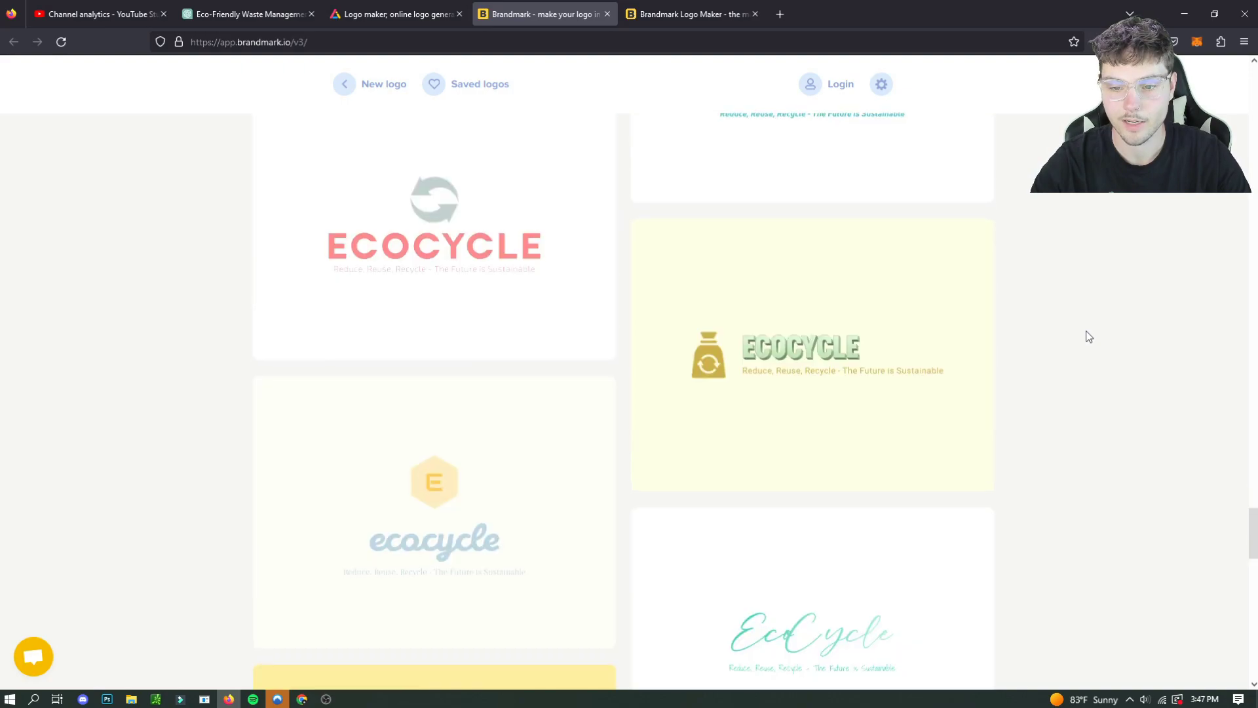
pyautogui.scroll(-15, 1078, 326)
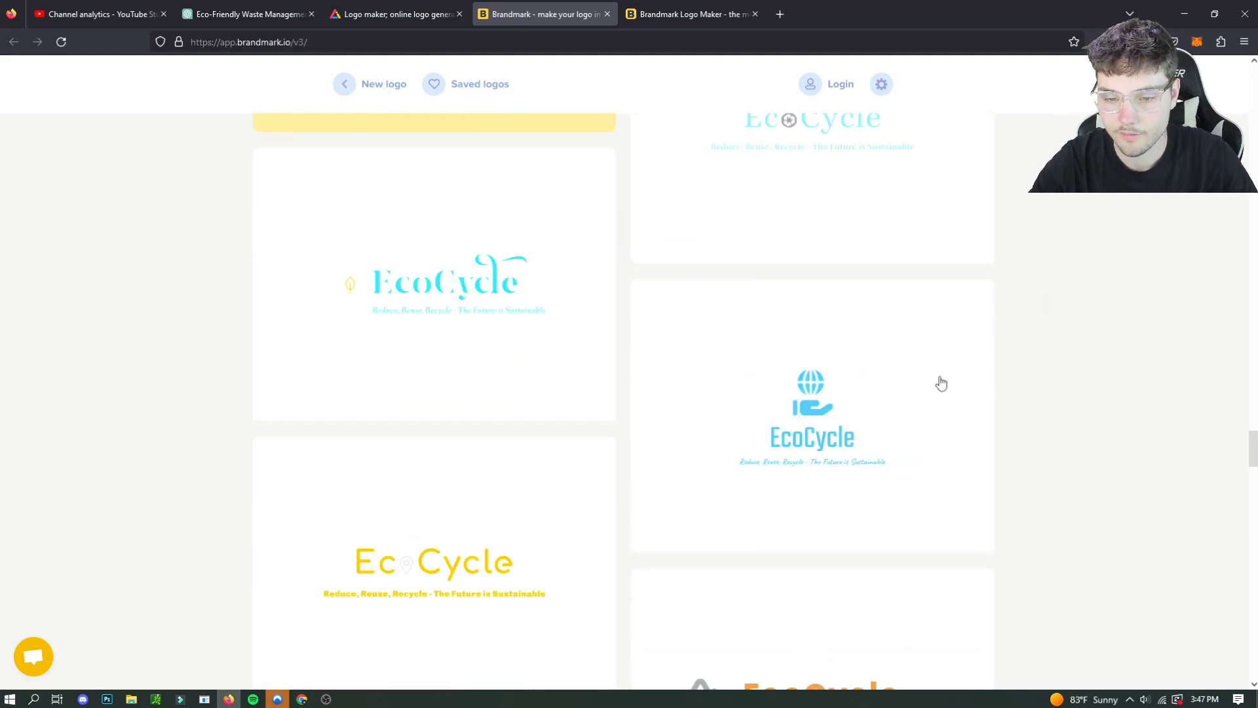
pyautogui.moveTo(835, 473)
pyautogui.scroll(-4, 1034, 413)
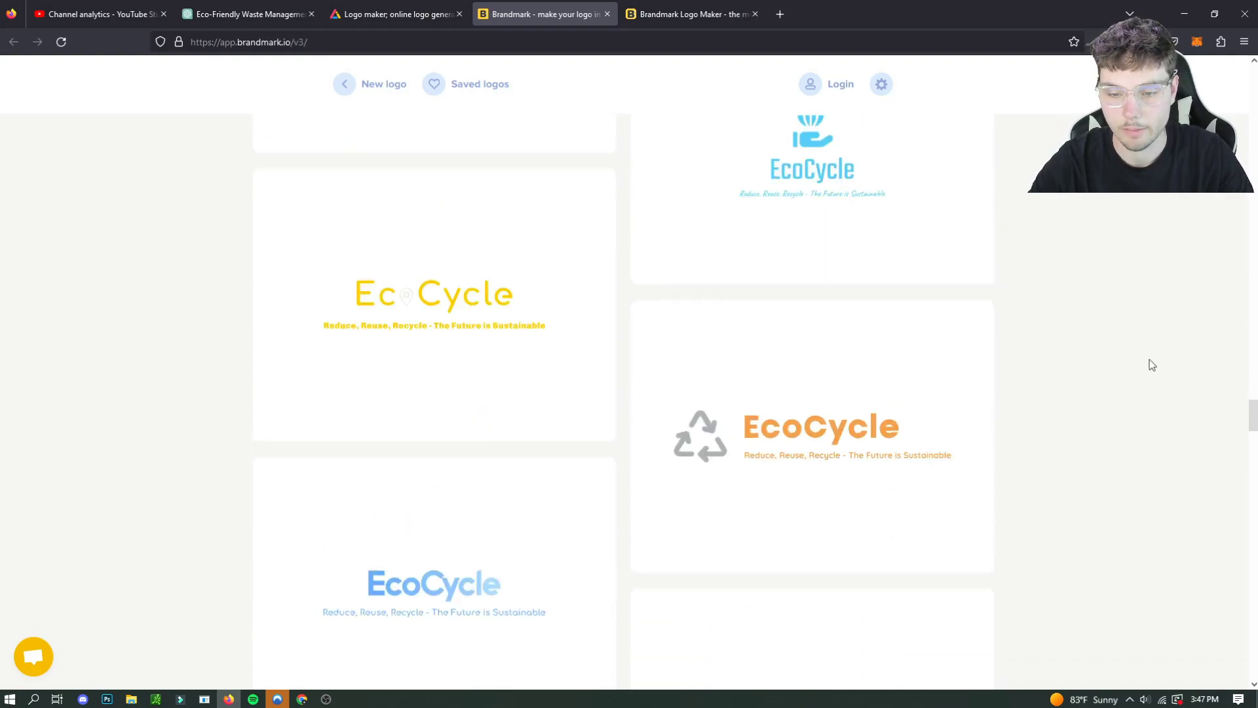
pyautogui.scroll(-15, 1152, 365)
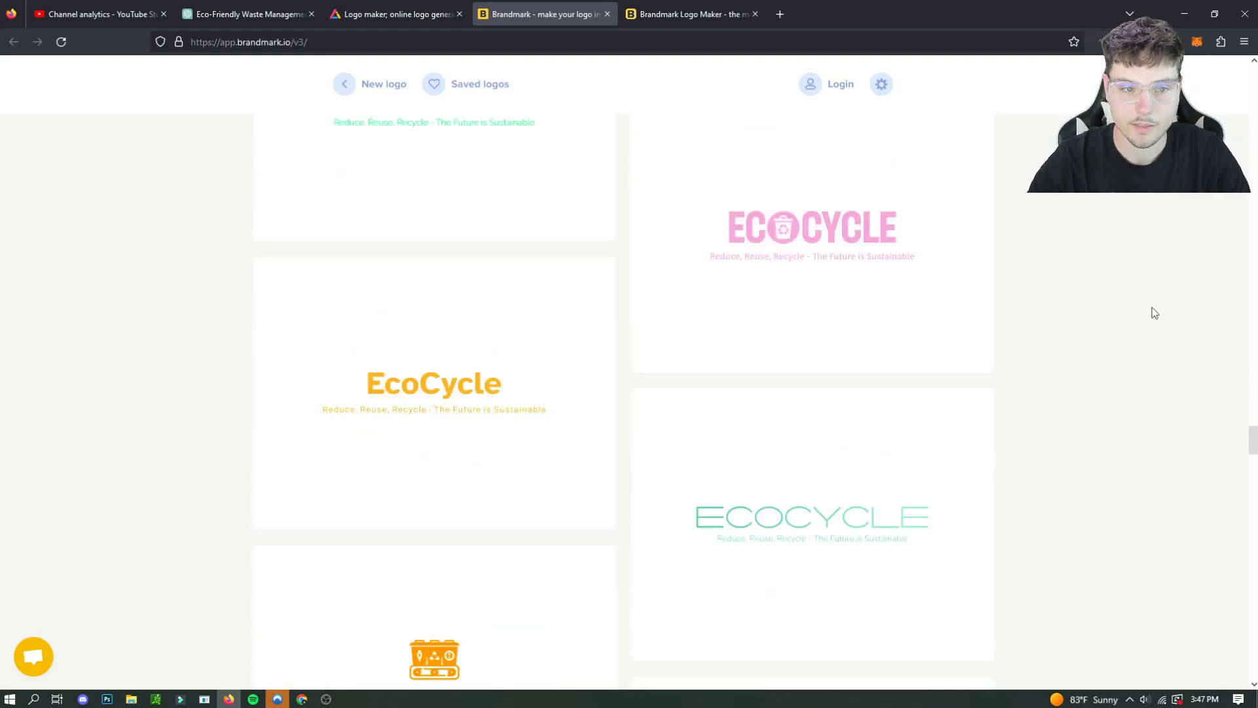
pyautogui.scroll(-15, 1155, 313)
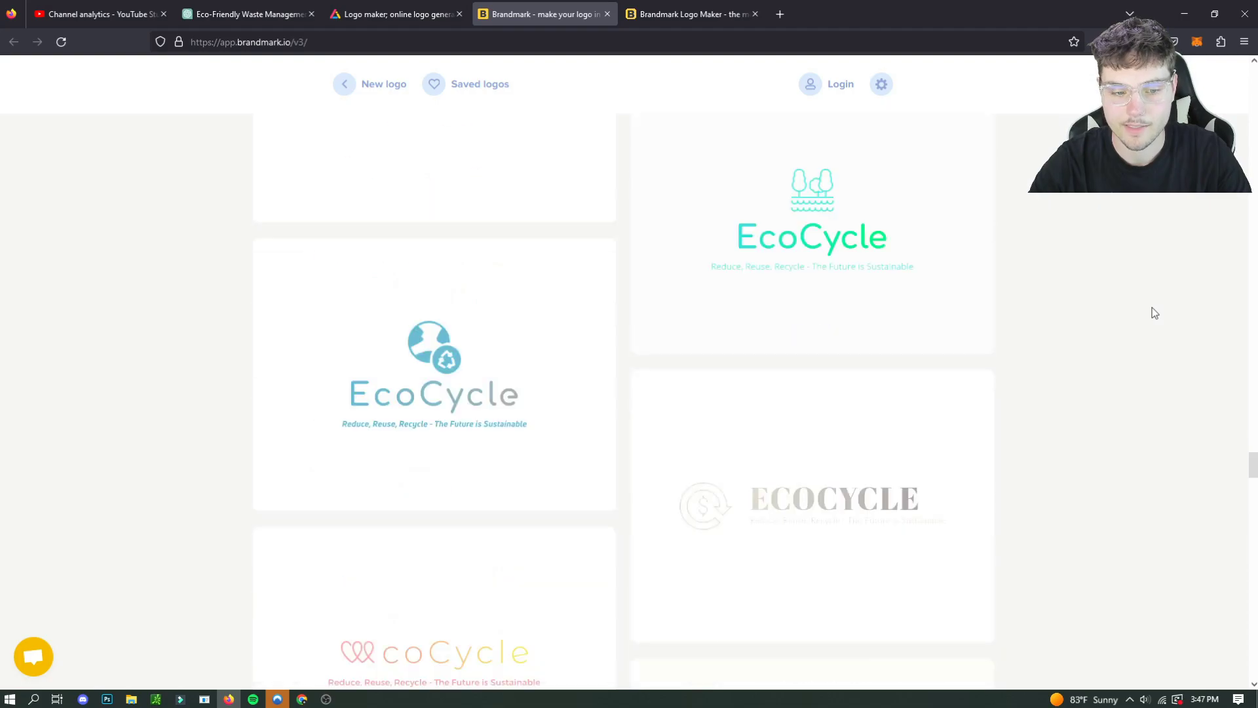
pyautogui.scroll(-15, 1155, 313)
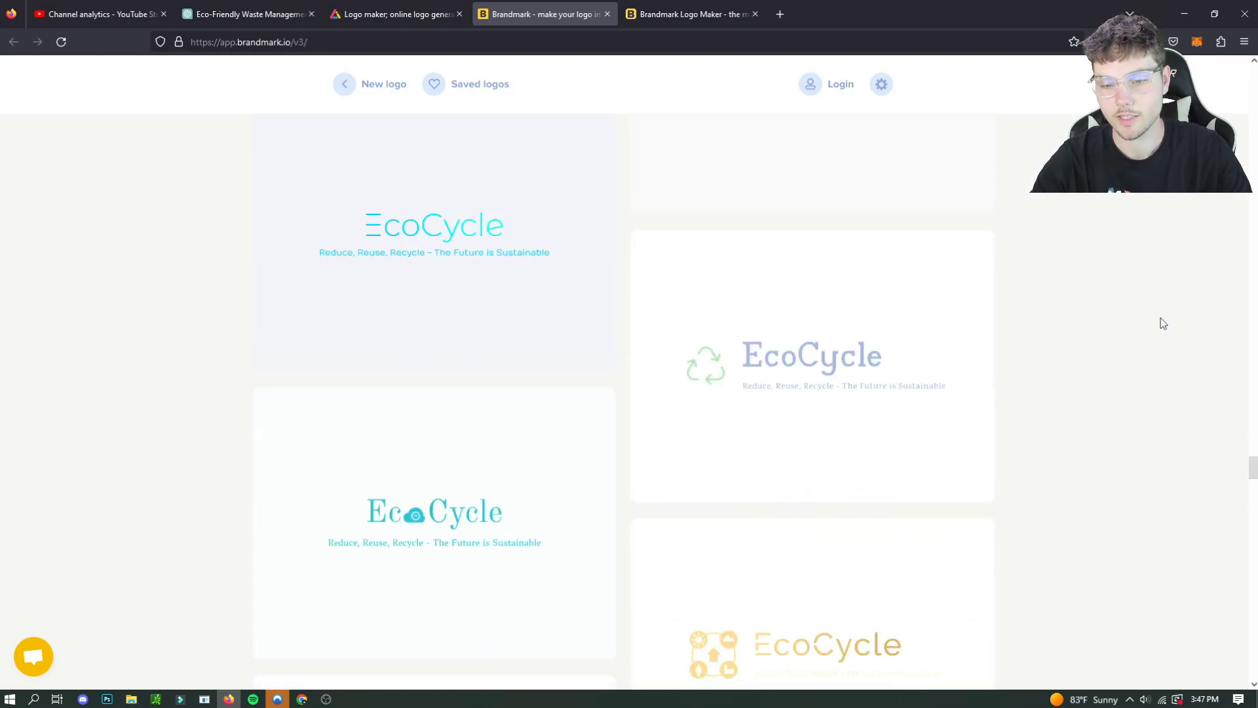
pyautogui.scroll(-10, 1161, 328)
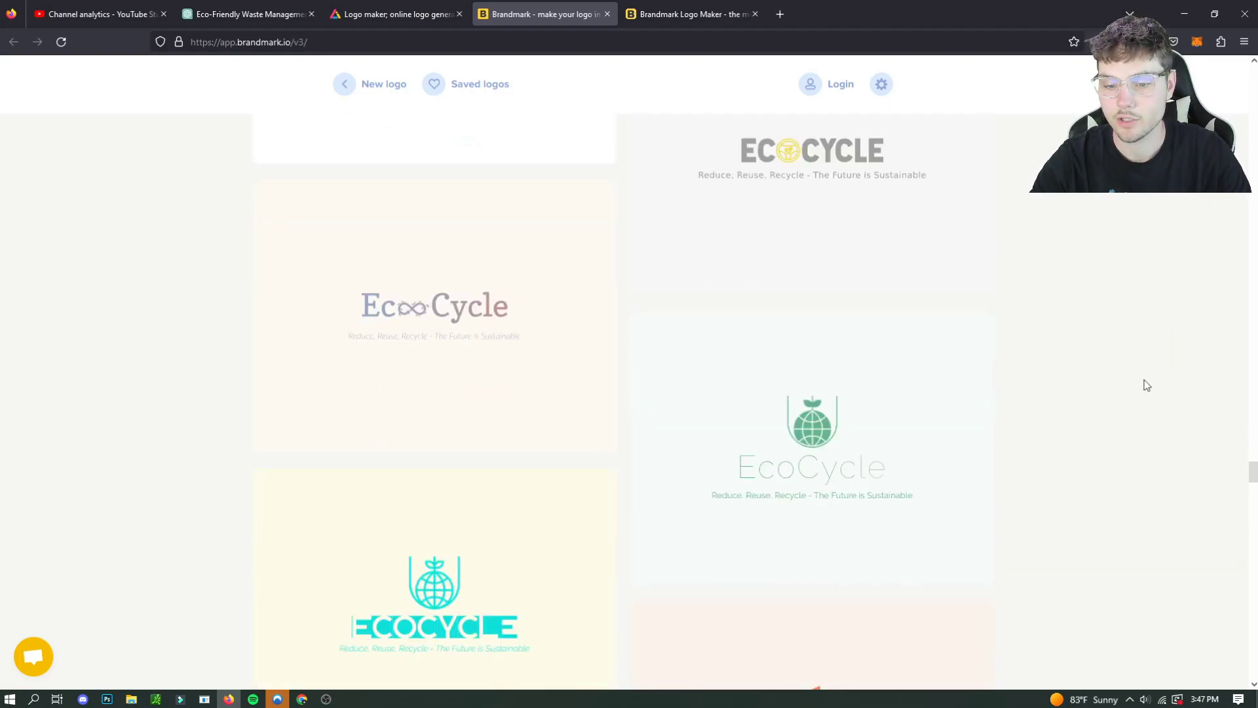
pyautogui.scroll(-5, 1147, 385)
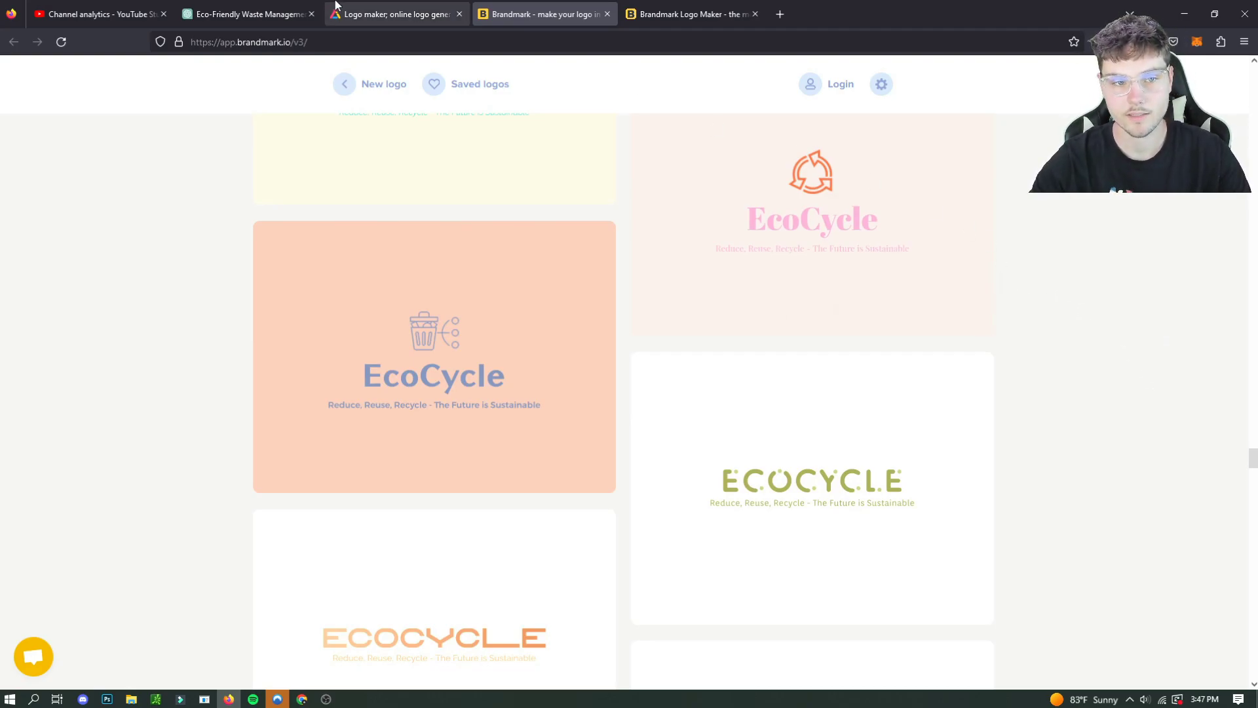
# - Open the red and blue chevron EcoCycle logo from LogoAI's results in the editor
pyautogui.click(370, 14)
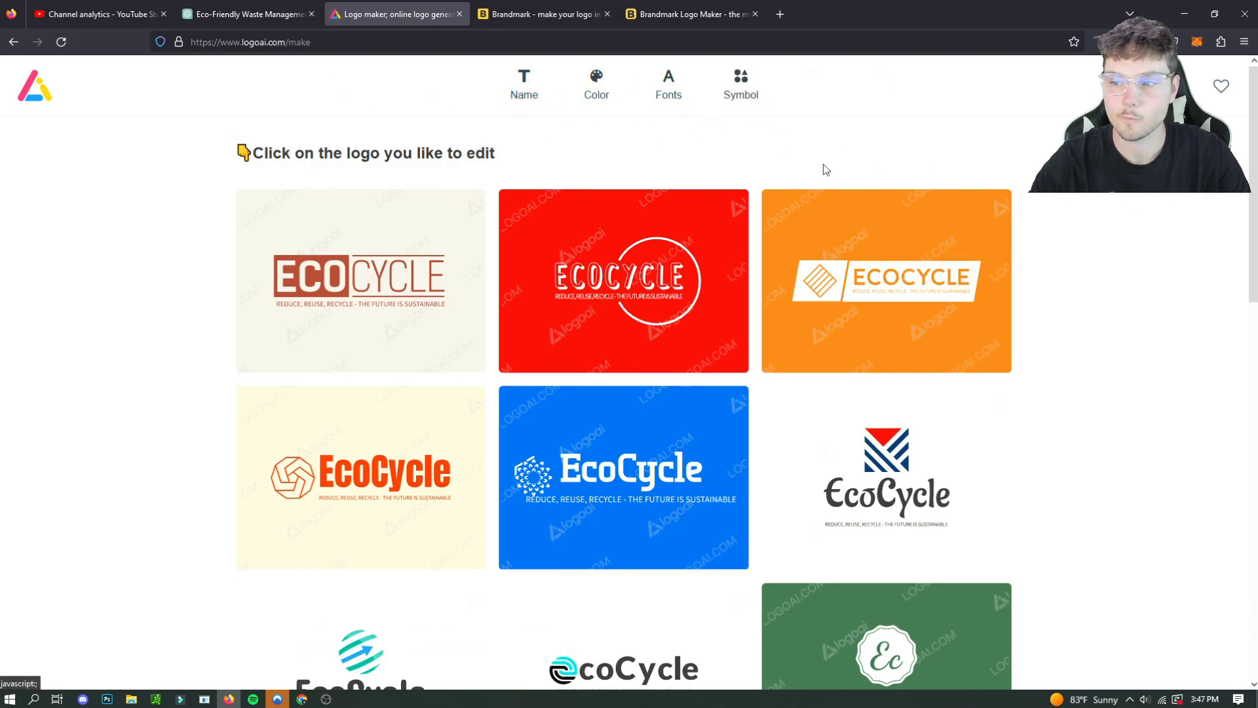
pyautogui.scroll(-2, 824, 166)
pyautogui.moveTo(637, 437)
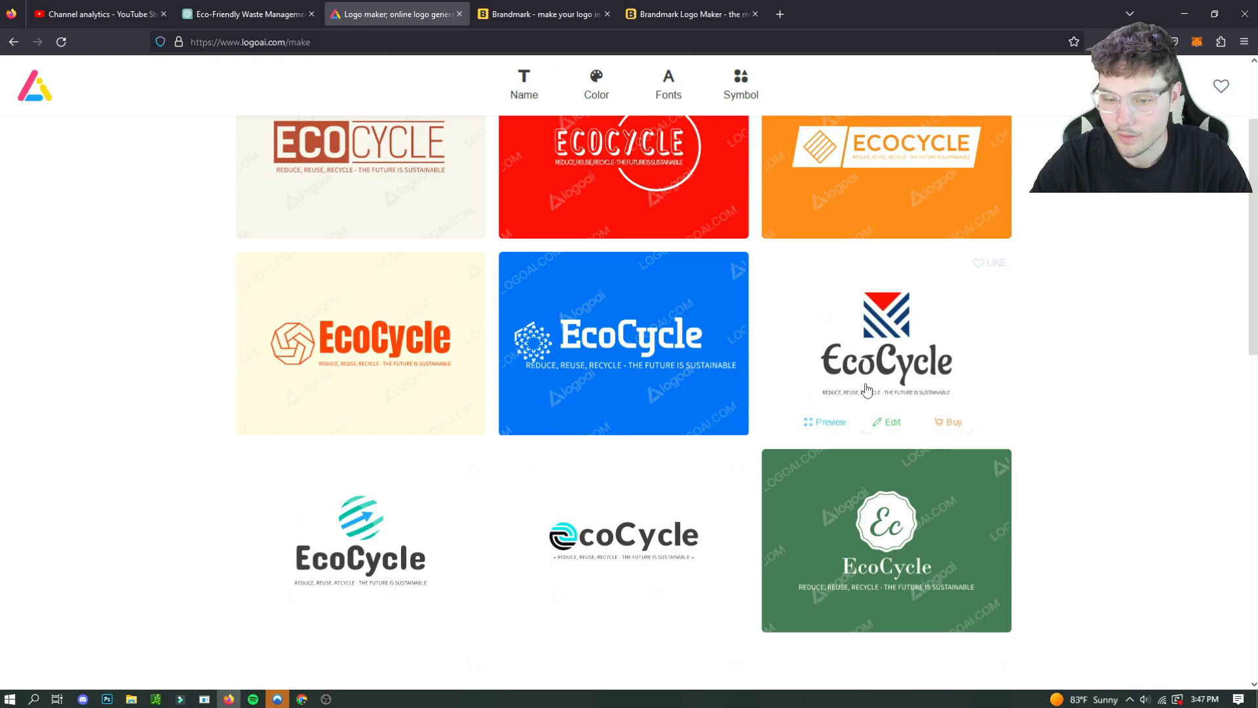
pyautogui.click(889, 423)
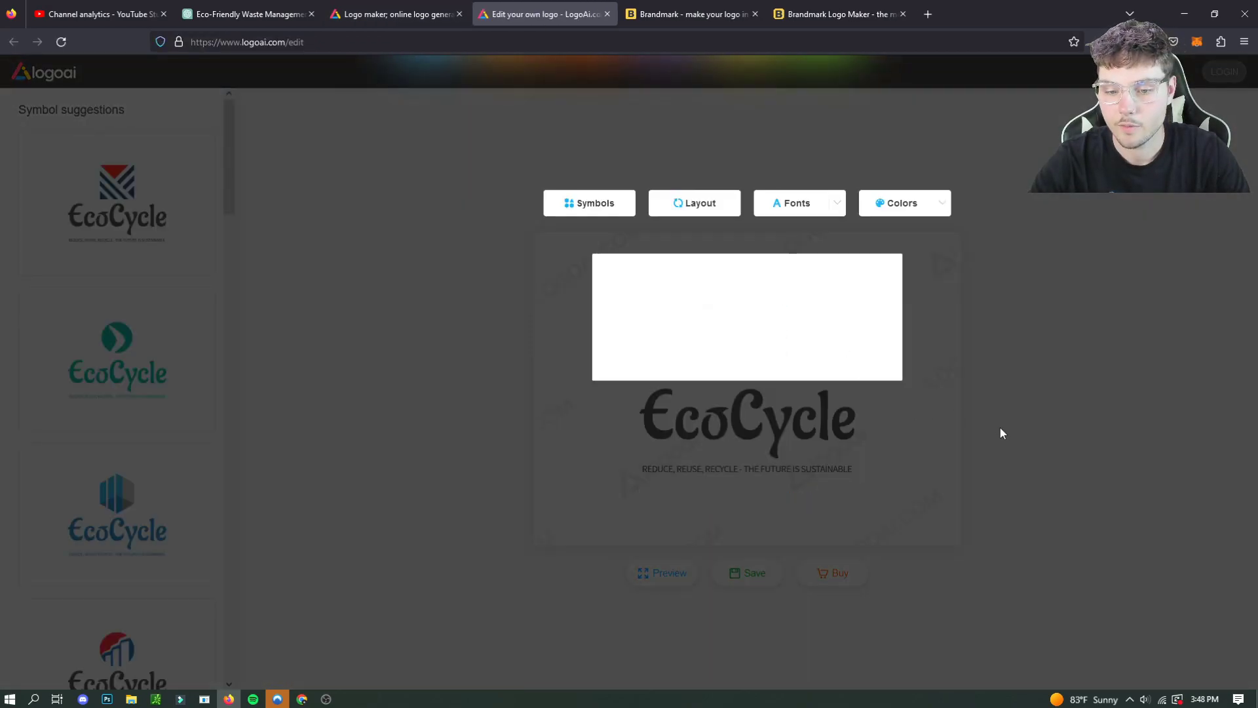
# - Dismiss the editor tour and swap the logo's symbol for the orange and blue pinwheel
pyautogui.click(1000, 432)
pyautogui.click(964, 279)
pyautogui.click(633, 217)
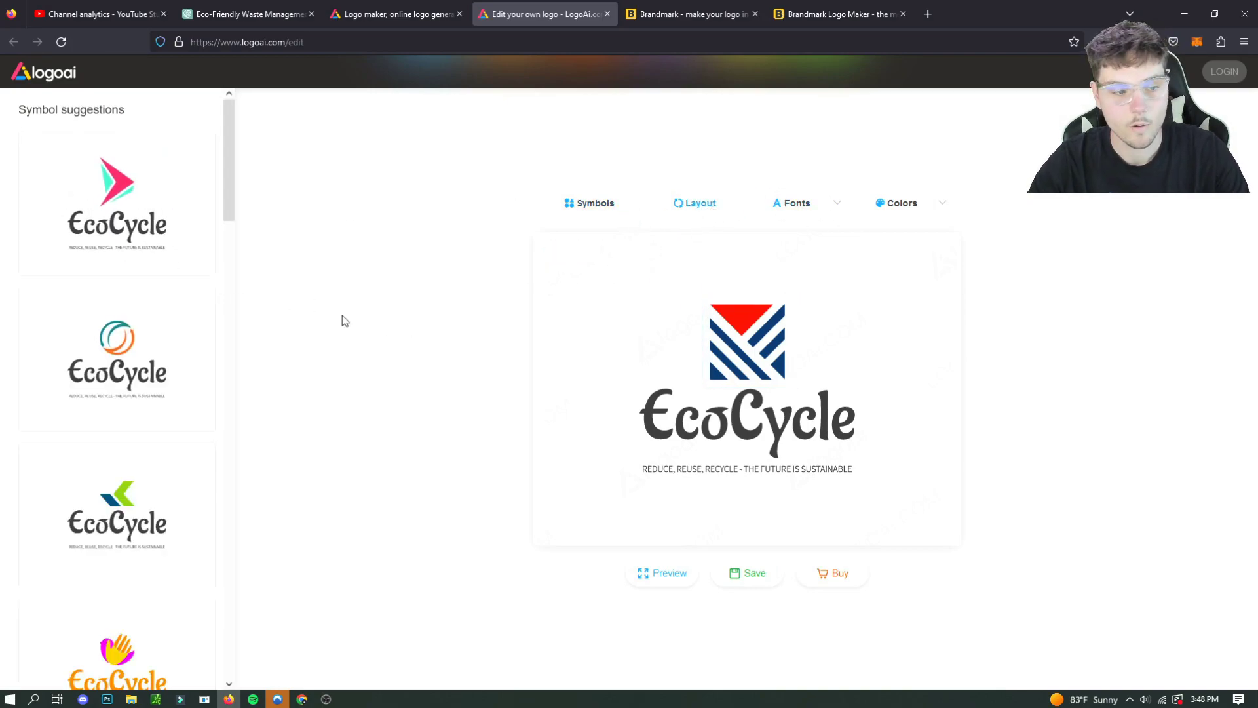
pyautogui.click(115, 360)
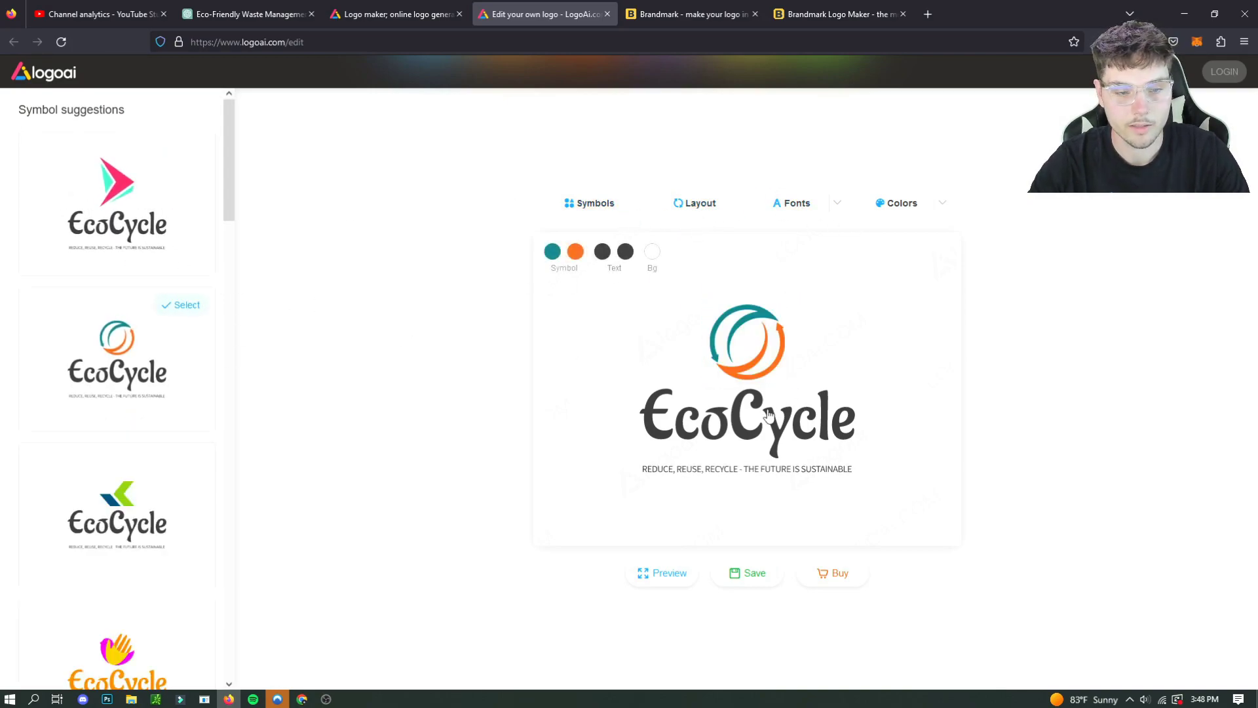
pyautogui.click(757, 346)
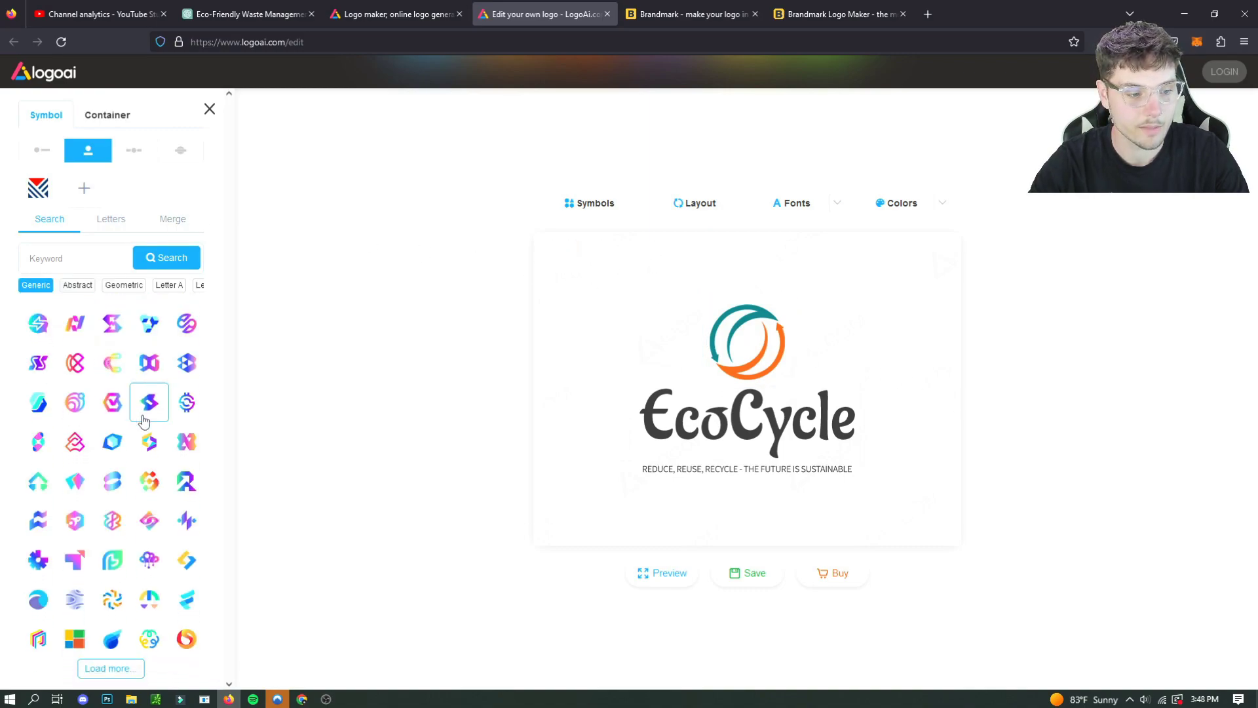
pyautogui.click(110, 599)
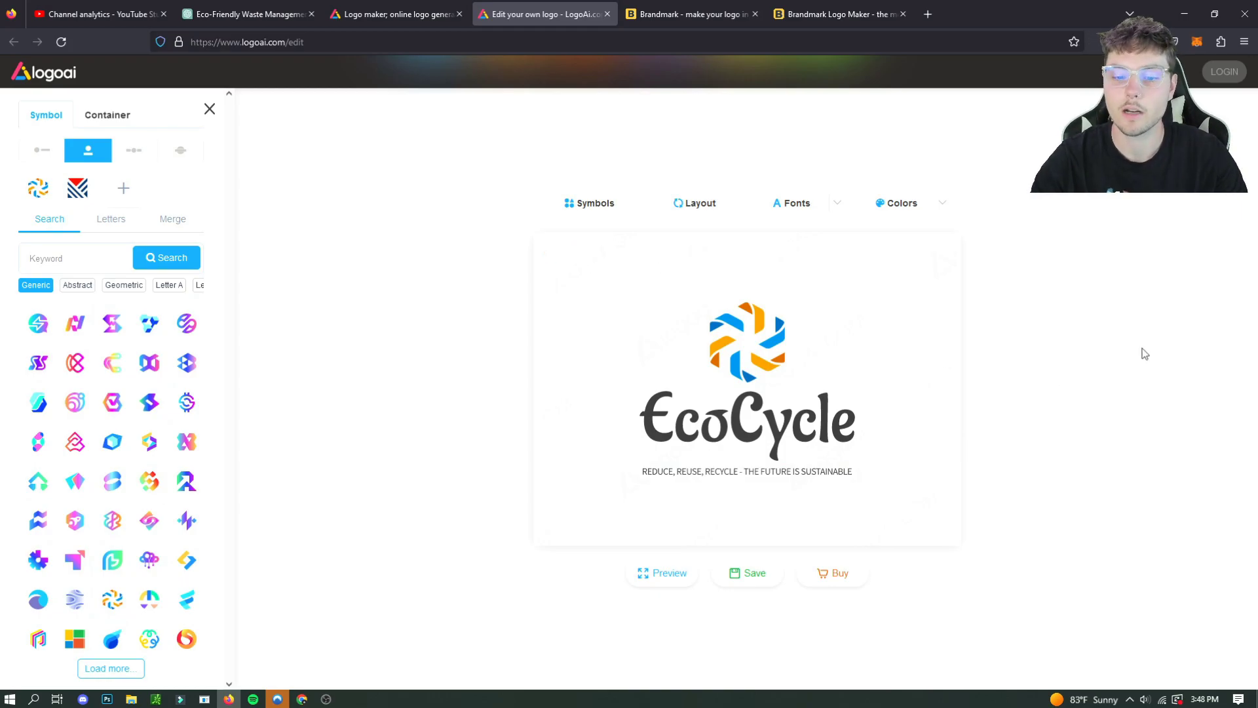
pyautogui.click(209, 113)
# - Scroll LogoAI's EcoCycle results, load another batch of logo options, and review them
pyautogui.click(396, 13)
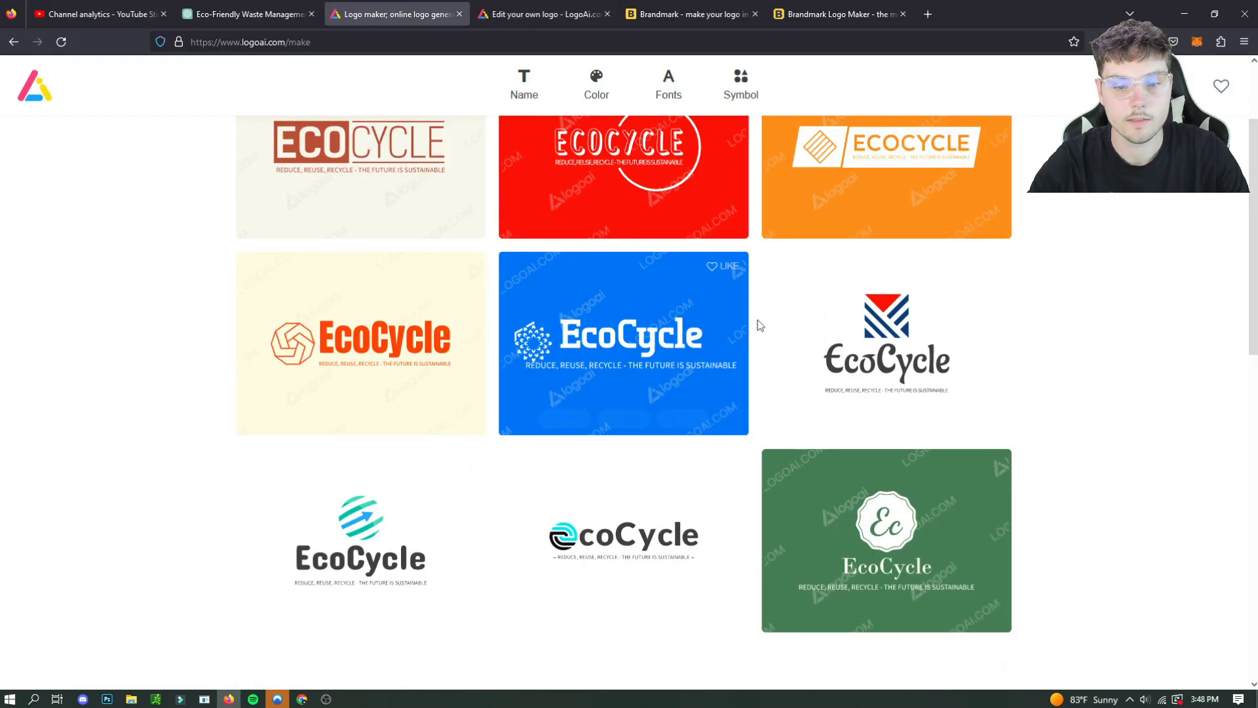
pyautogui.scroll(-7, 1180, 348)
pyautogui.scroll(9, 1120, 376)
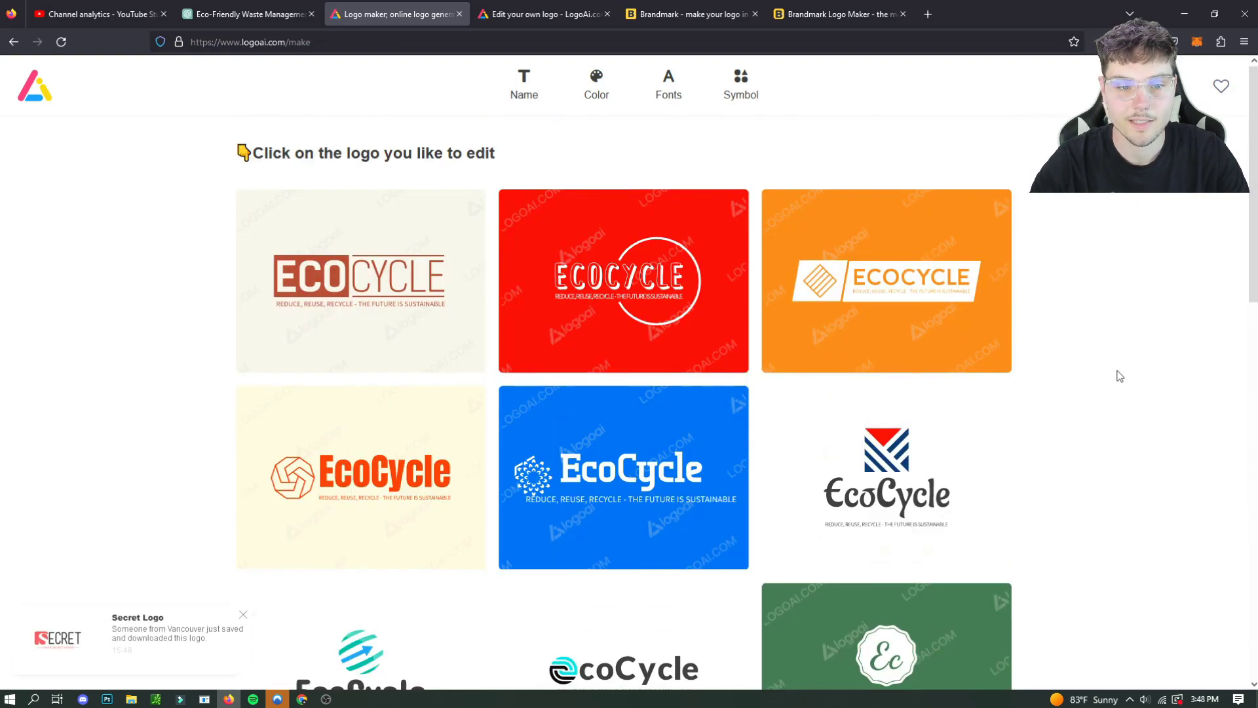
pyautogui.scroll(-12, 1093, 296)
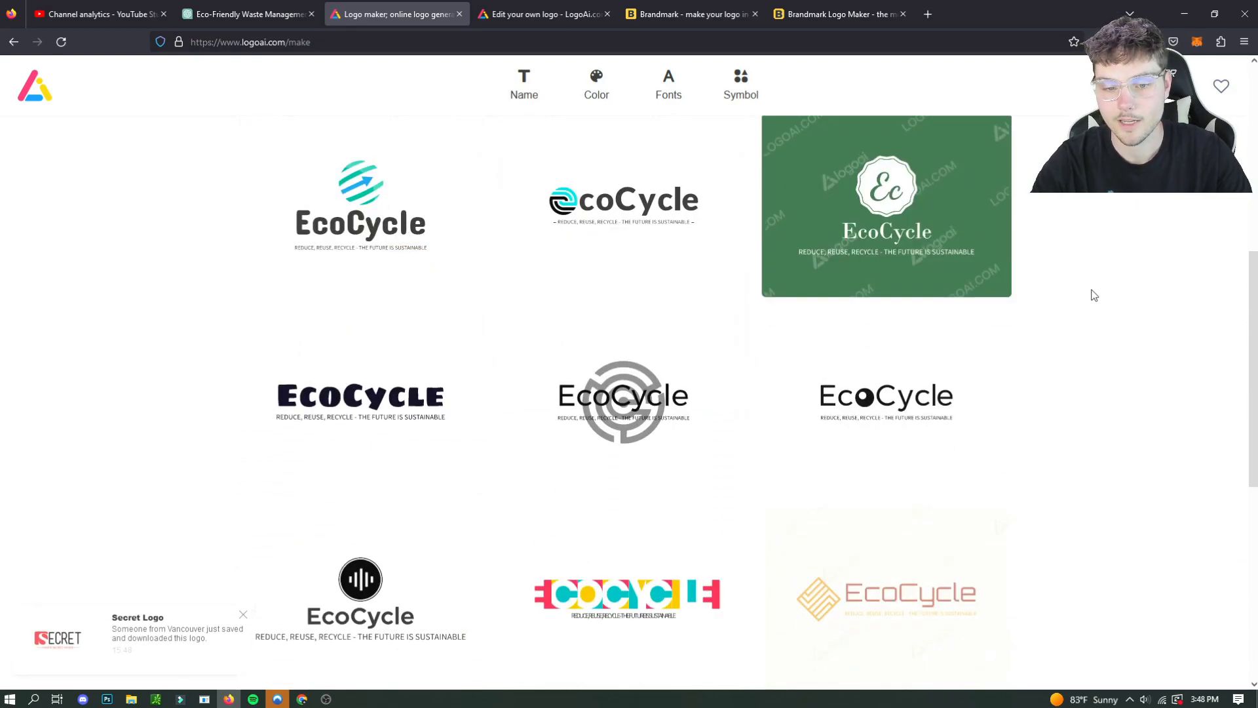
pyautogui.scroll(-3, 1094, 296)
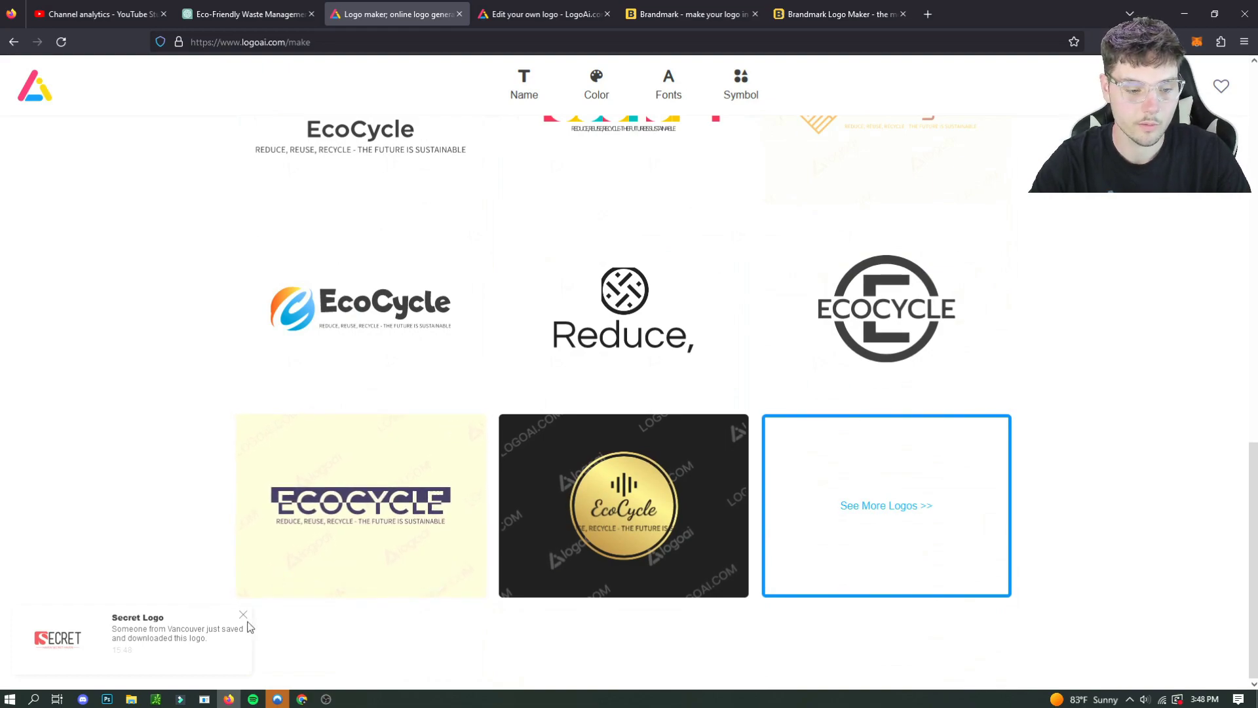
pyautogui.click(947, 534)
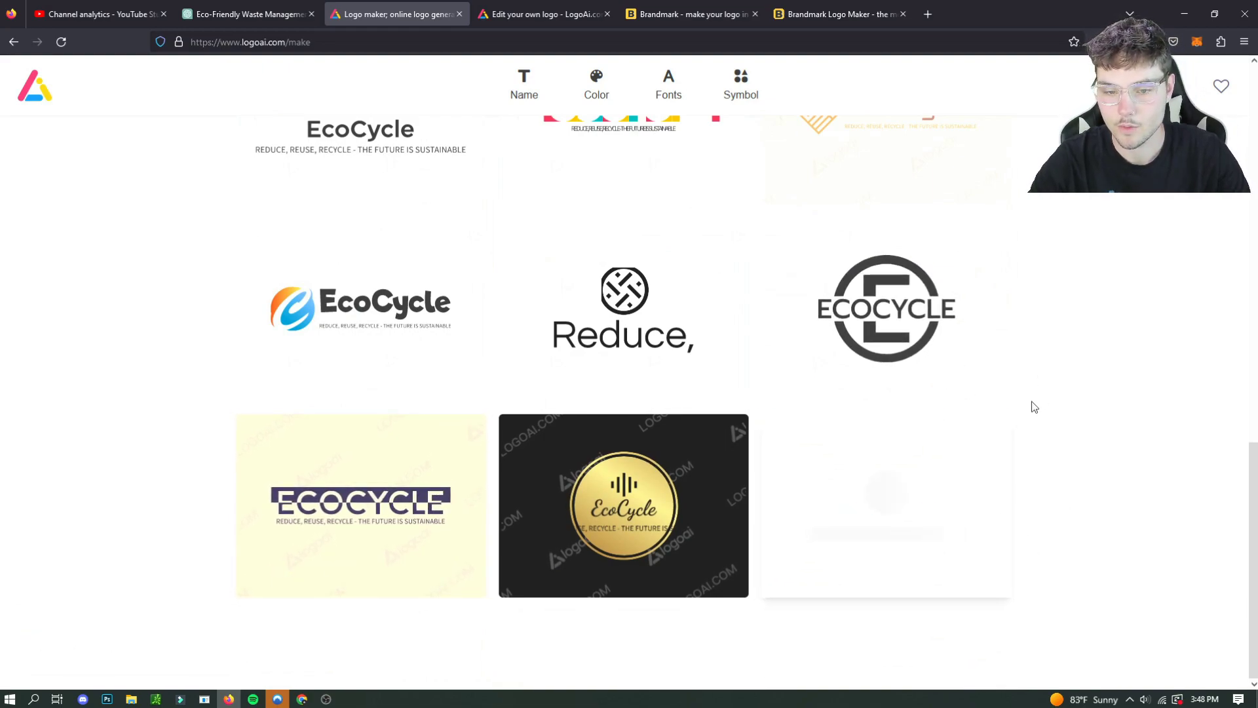
pyautogui.scroll(15, 1107, 303)
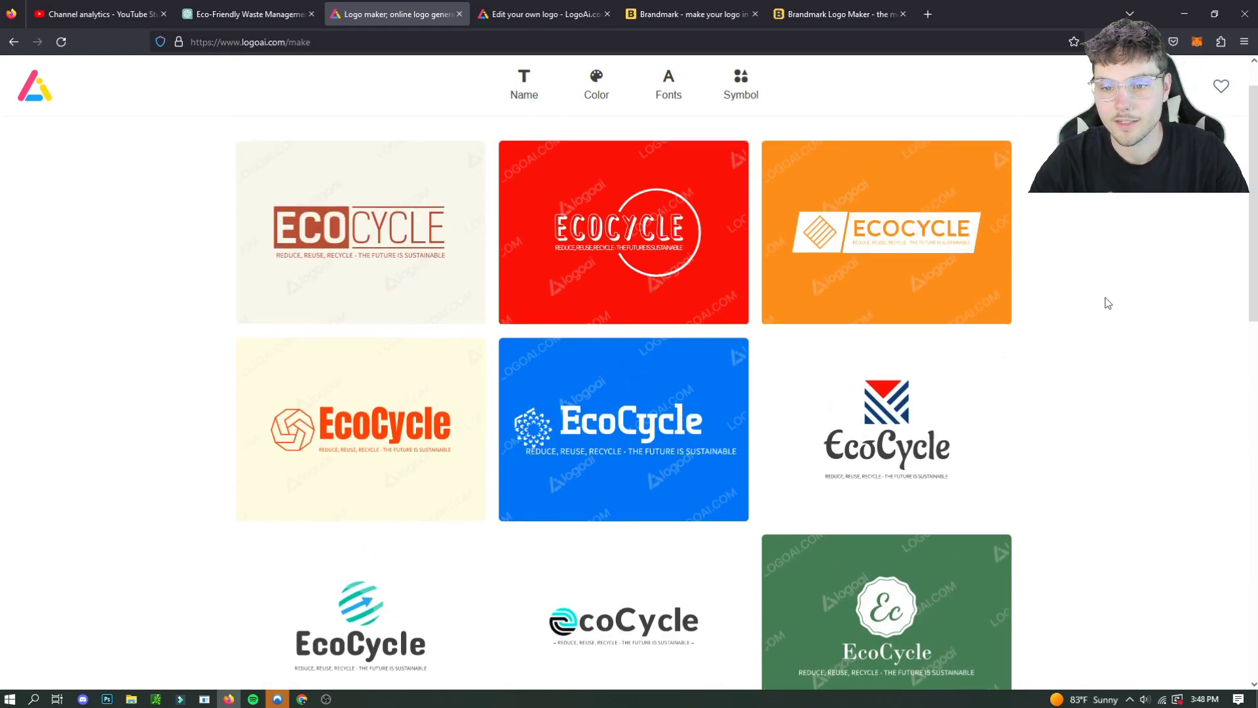
pyautogui.scroll(-5, 1121, 308)
pyautogui.scroll(-3, 983, 229)
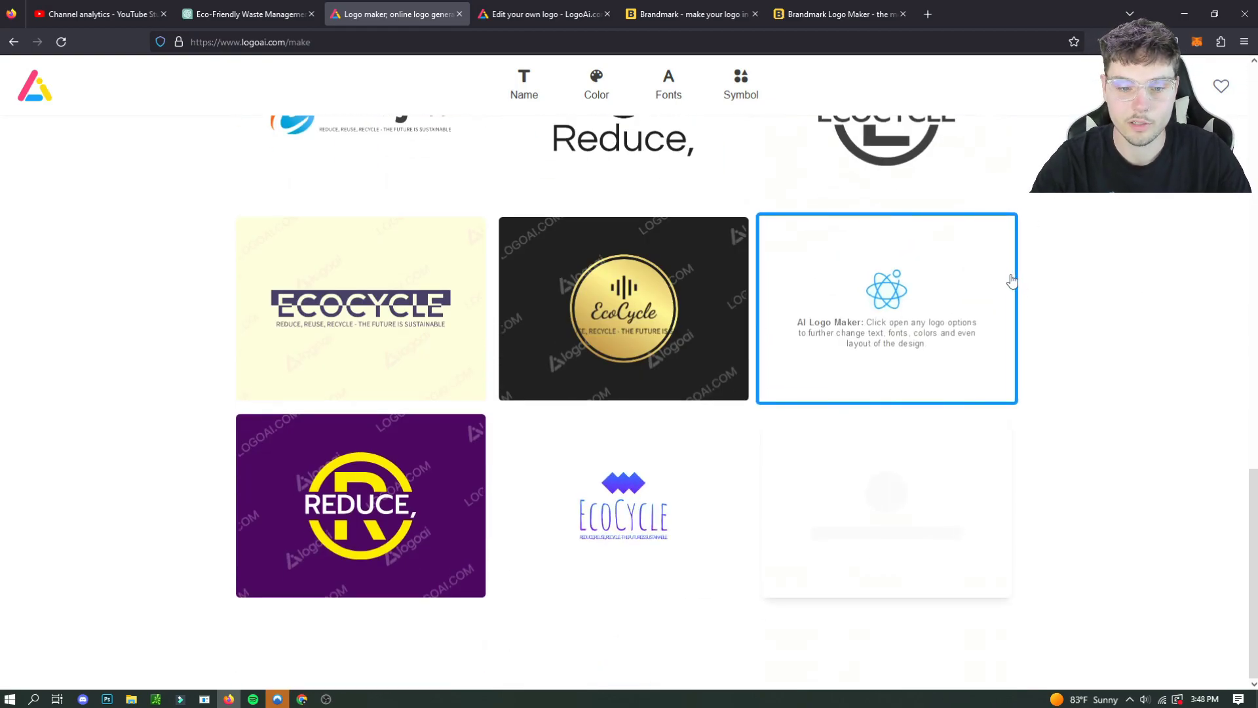
pyautogui.scroll(-3, 1070, 337)
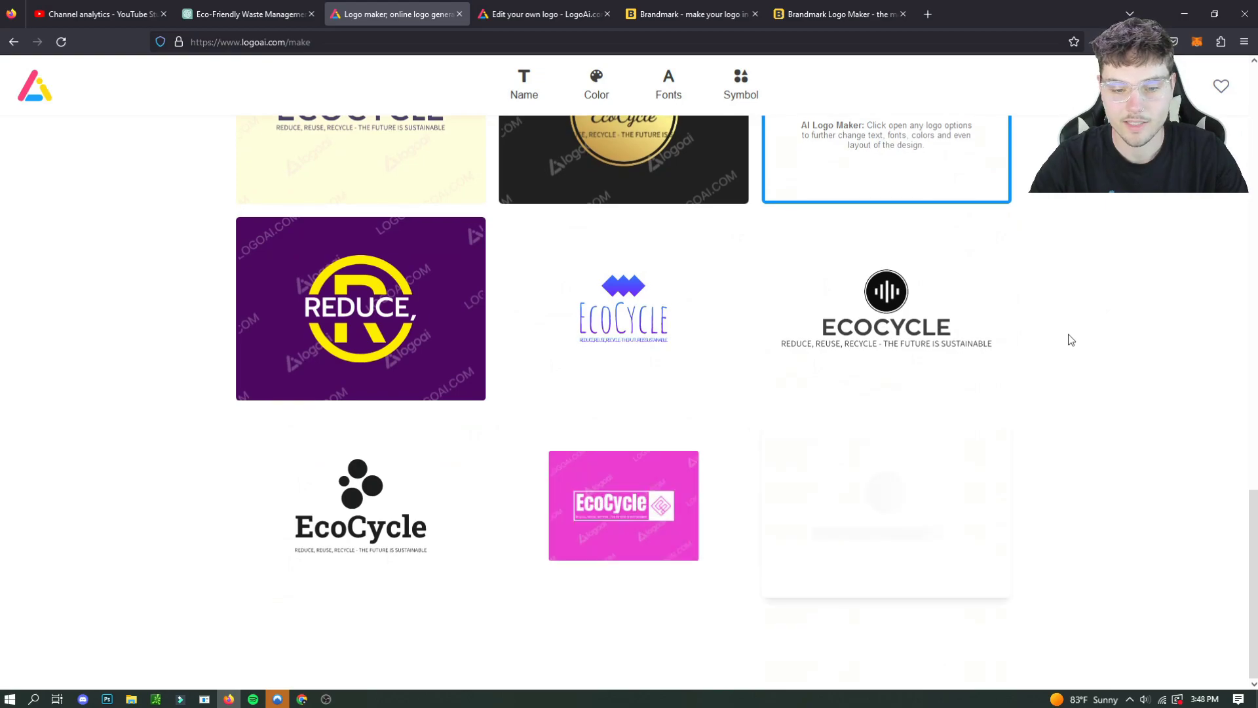
pyautogui.scroll(-3, 1088, 336)
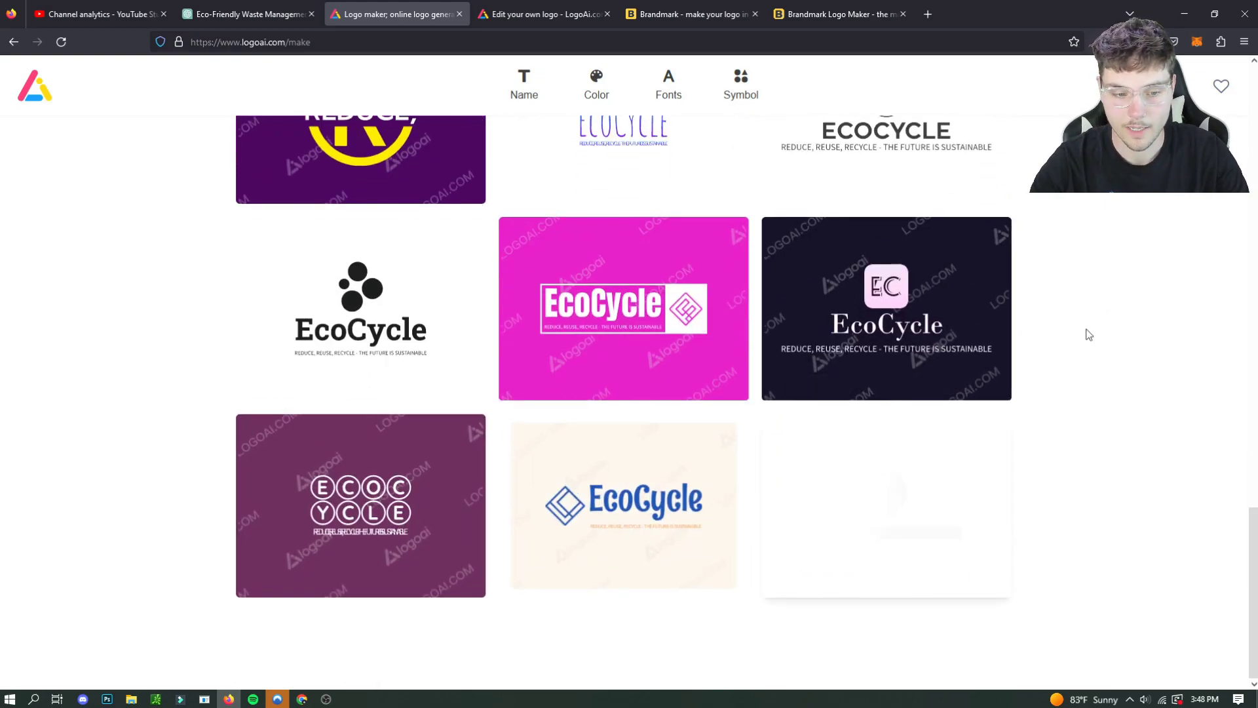
pyautogui.scroll(-3, 1088, 335)
# - Browse further down Brandmark's EcoCycle logo grid, then return to LogoAI's generated logo results
pyautogui.hotkey('ctrl', 'Tab')
pyautogui.hotkey('ctrl', 'Tab')
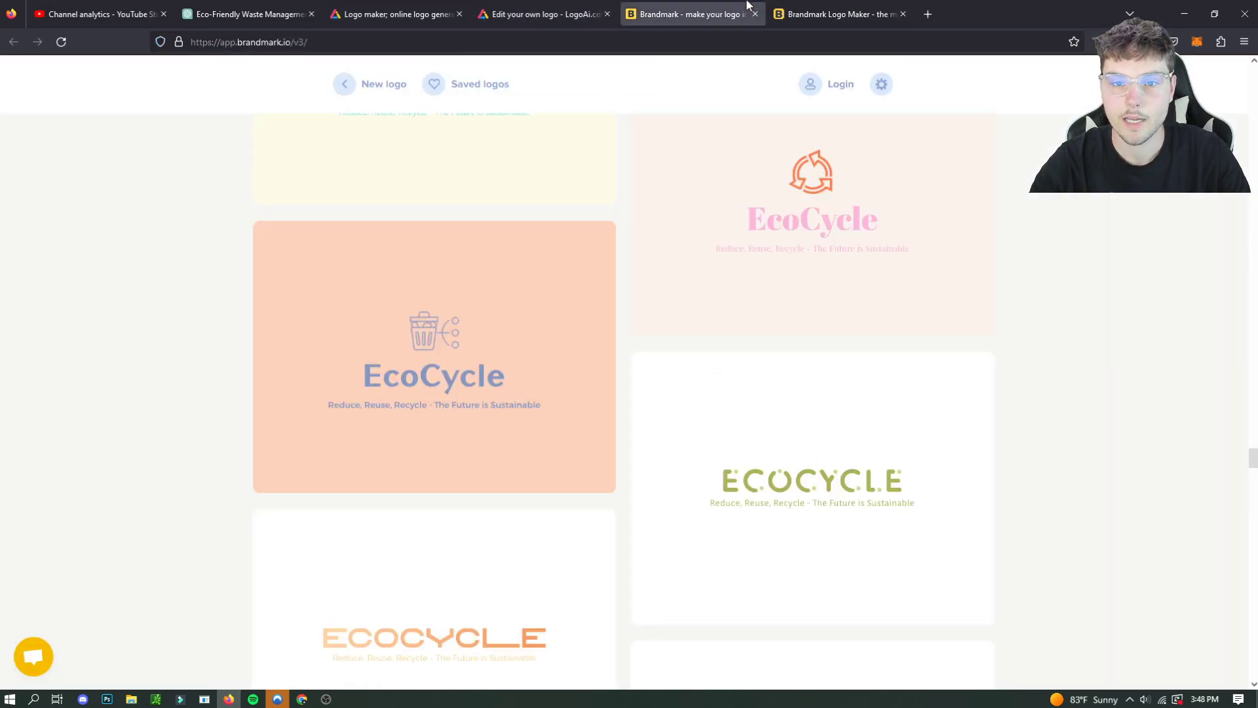
pyautogui.scroll(-2, 990, 381)
pyautogui.scroll(-20, 1005, 378)
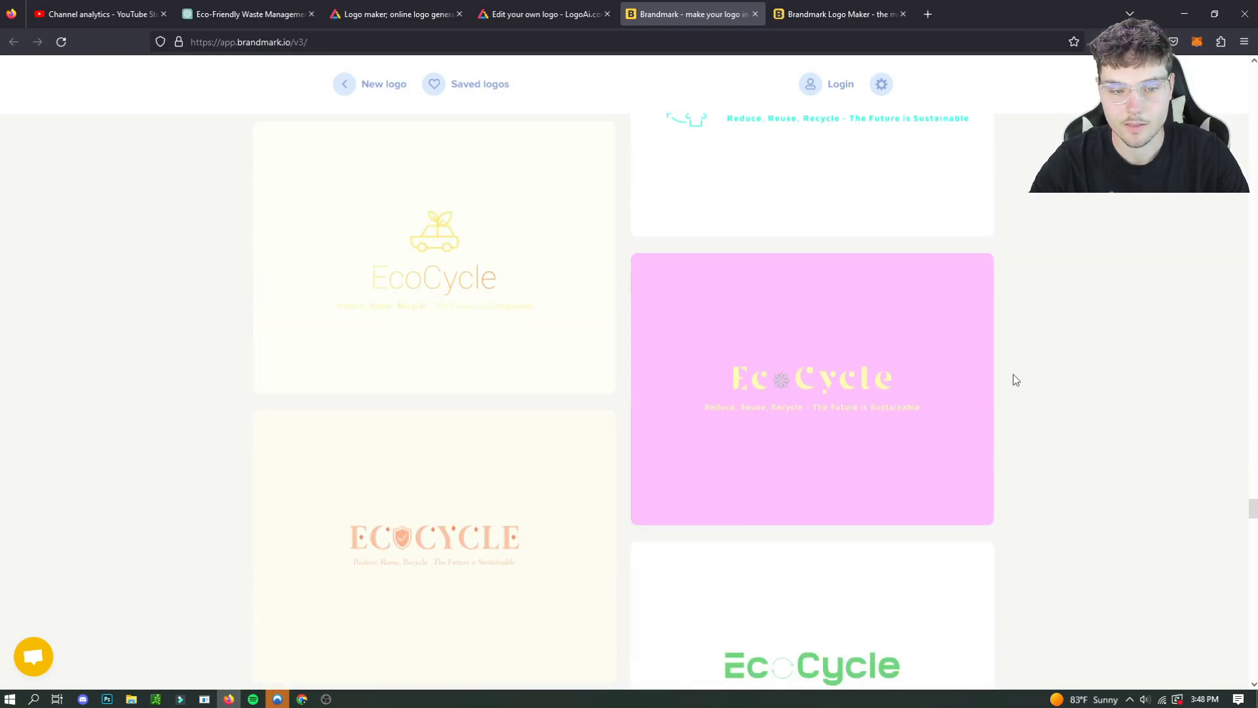
pyautogui.scroll(-8, 1079, 340)
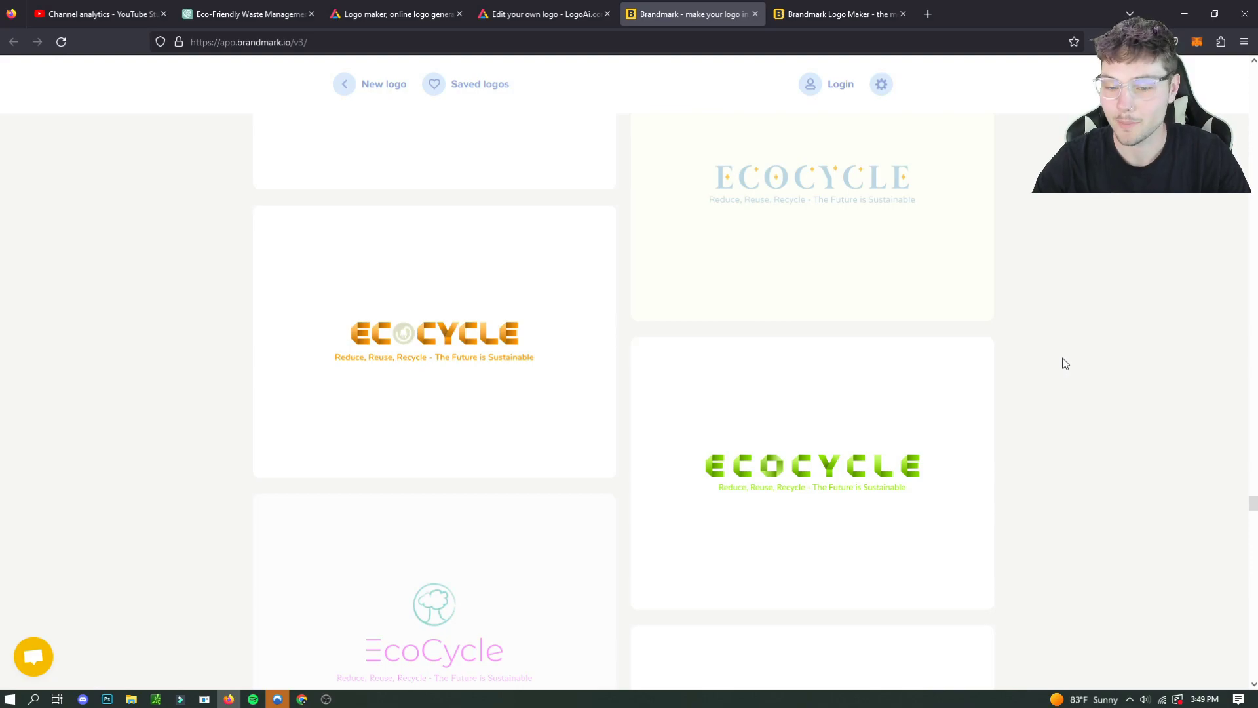
pyautogui.scroll(-4, 1065, 364)
pyautogui.scroll(-2, 1063, 366)
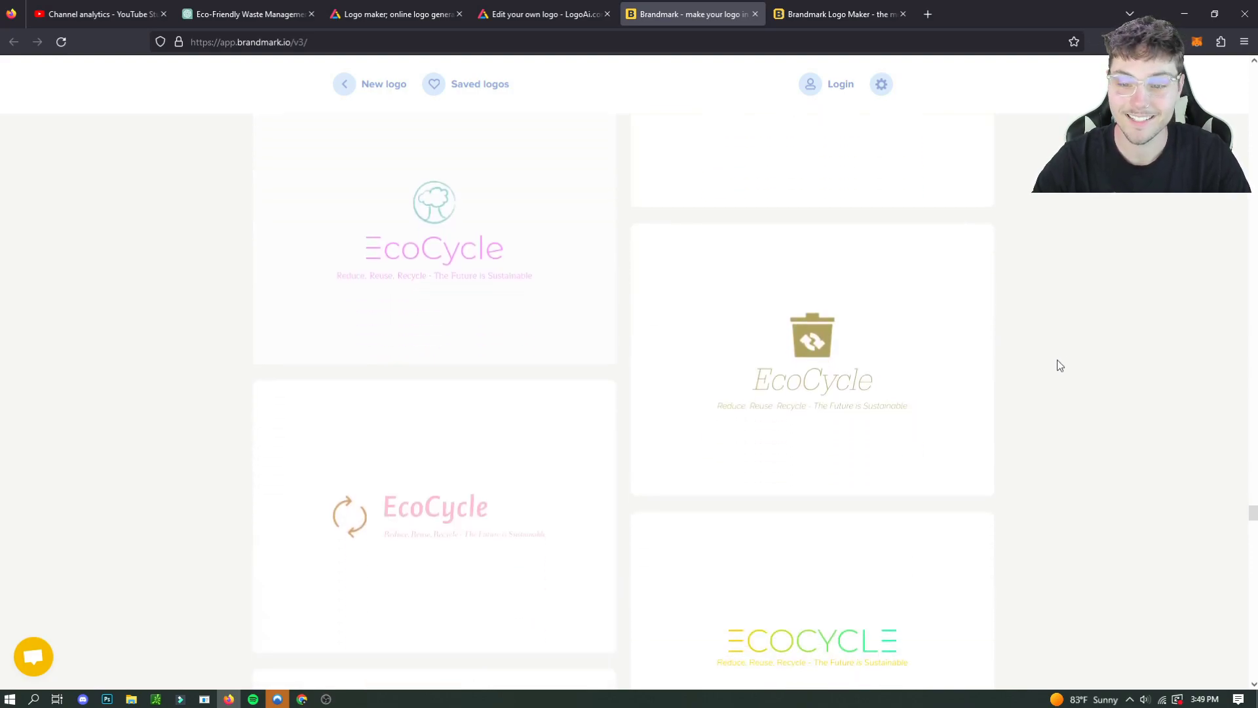
pyautogui.scroll(-11, 1061, 366)
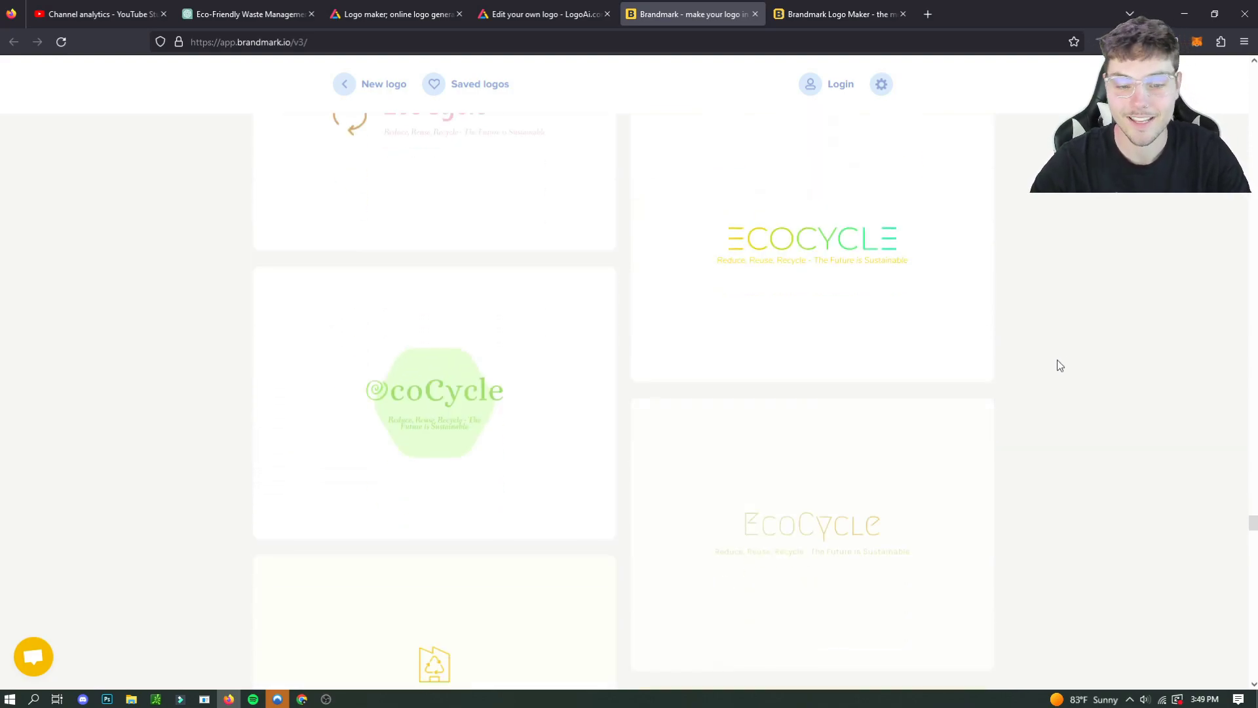
pyautogui.scroll(-6, 1153, 354)
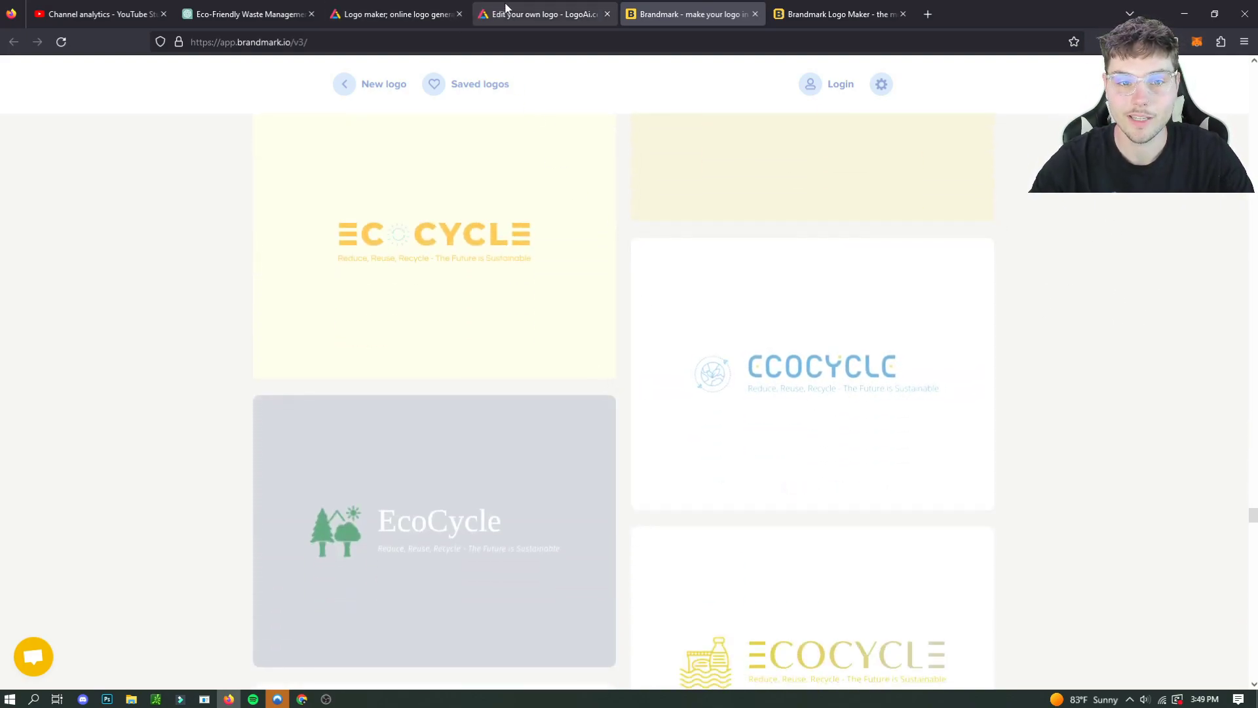
pyautogui.scroll(-15, 950, 308)
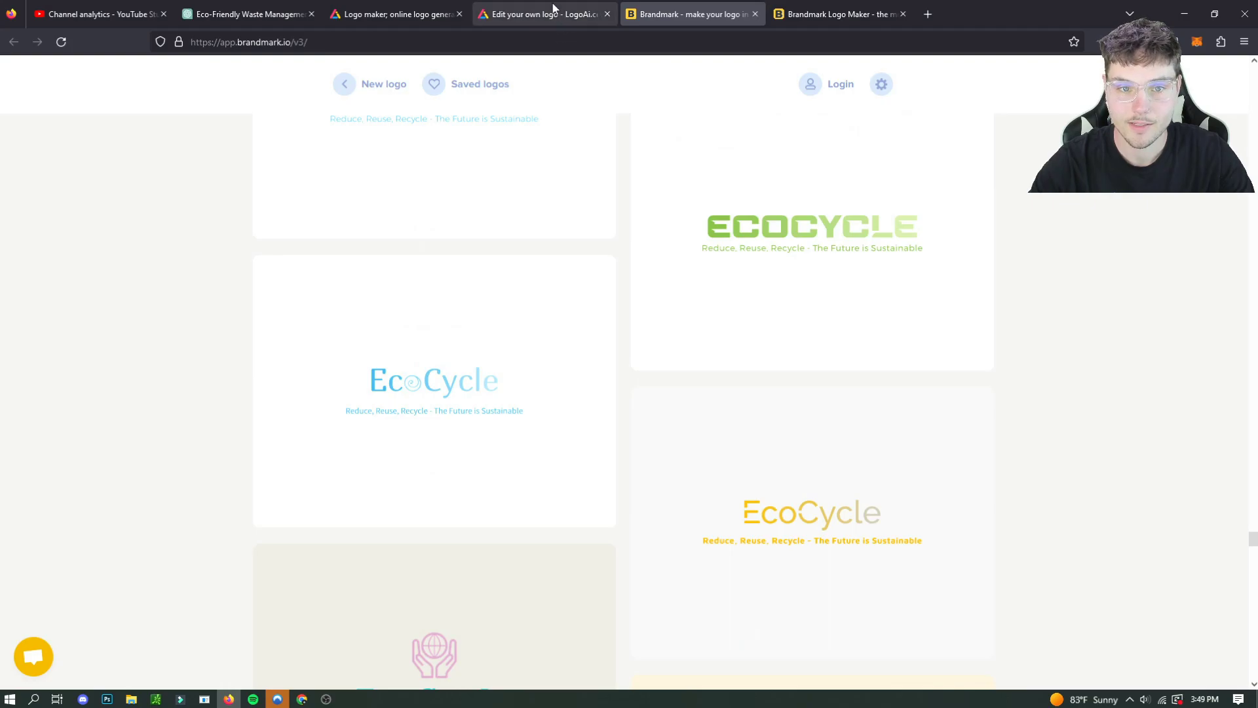
pyautogui.click(552, 8)
pyautogui.click(393, 13)
# - Review LogoAI's EcoCycle logo grid top to bottom, then go back to Brandmark's logo variations
pyautogui.scroll(-10, 1040, 343)
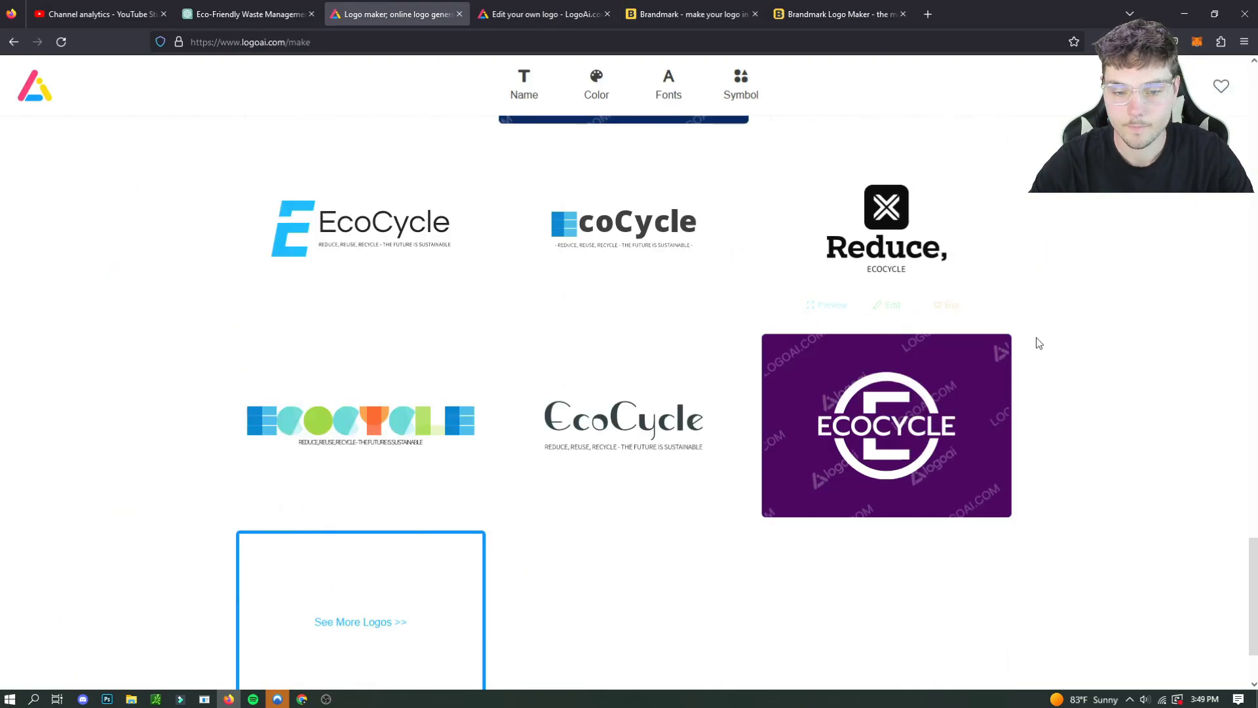
pyautogui.scroll(17, 1040, 344)
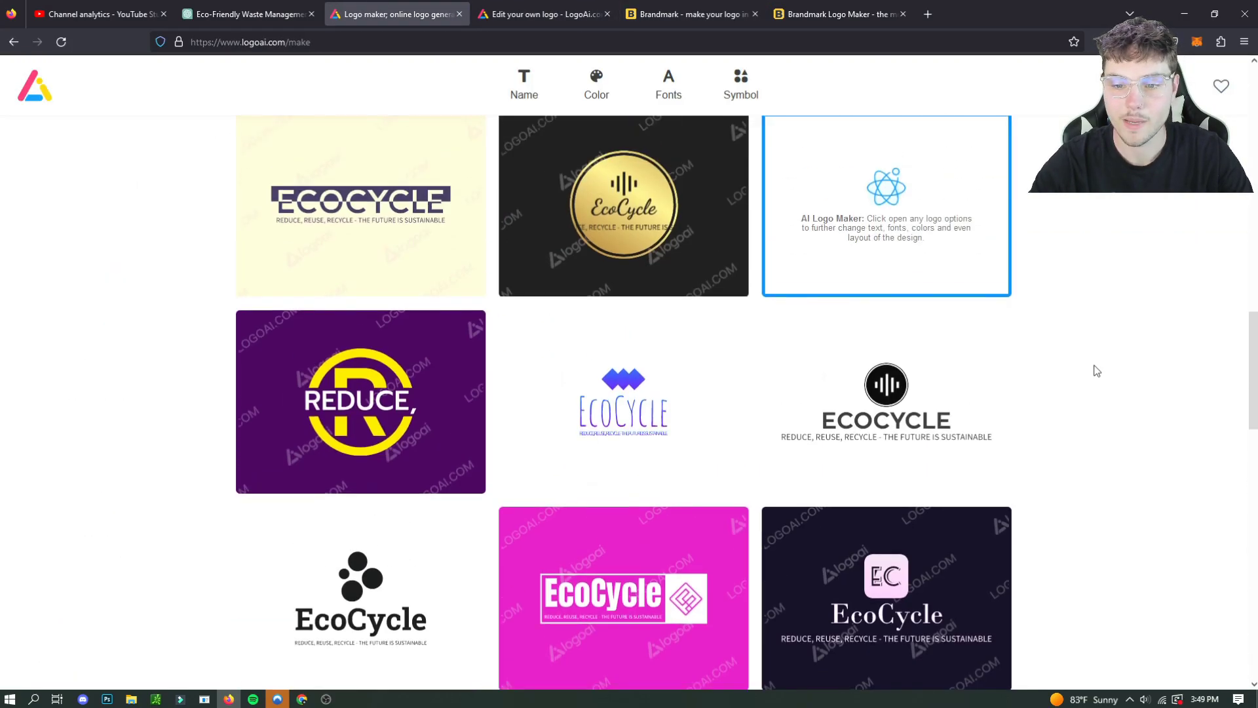
pyautogui.scroll(15, 1097, 371)
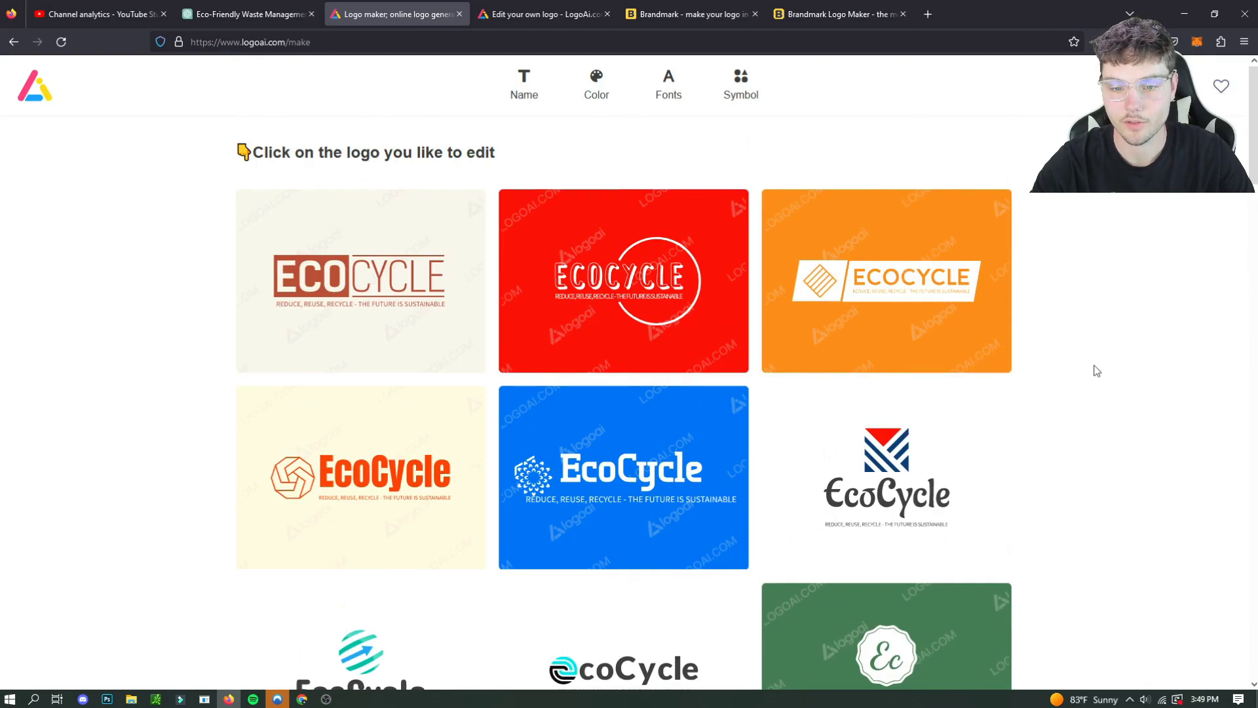
pyautogui.scroll(-20, 1117, 362)
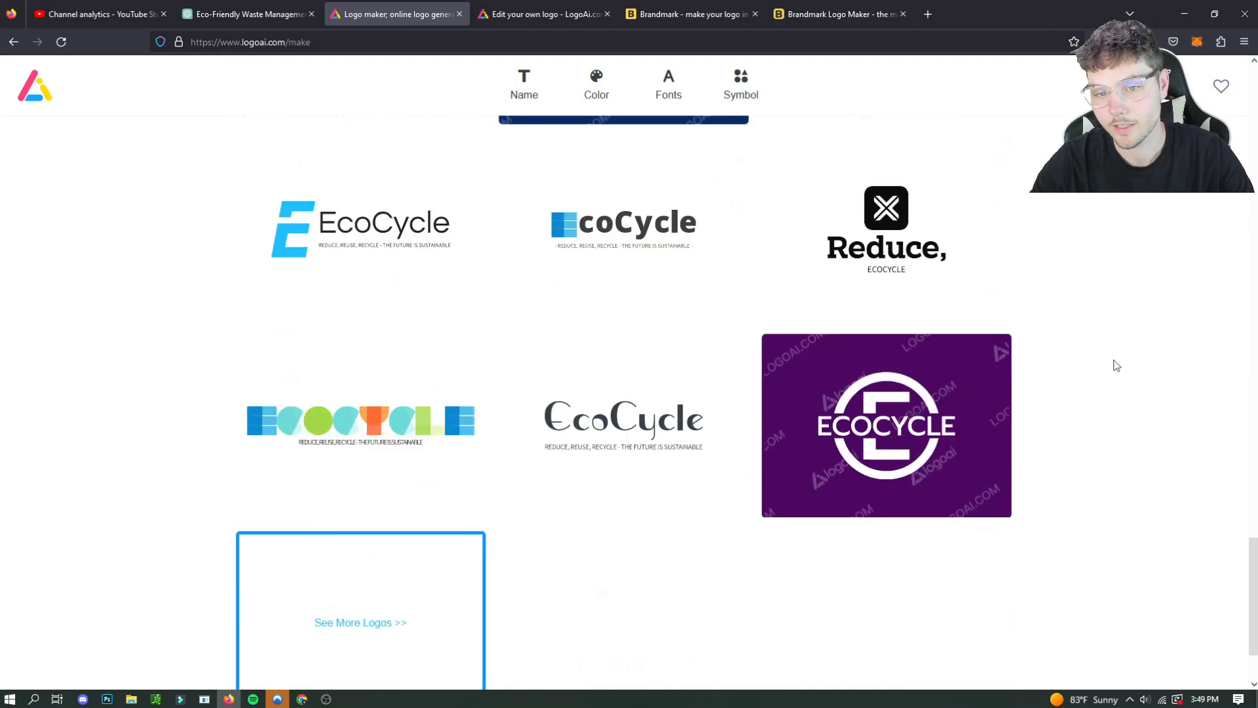
pyautogui.scroll(6, 1114, 367)
pyautogui.hotkey('ctrl', 'Tab')
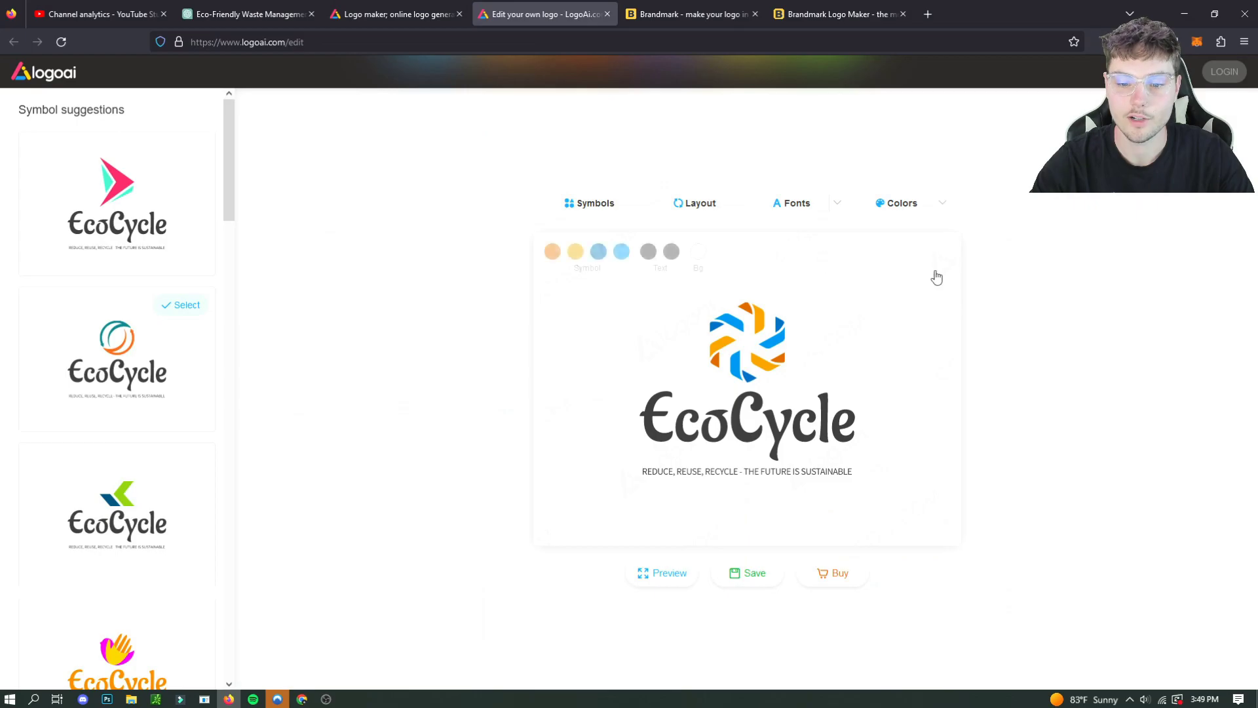
pyautogui.click(633, 6)
pyautogui.scroll(-15, 1019, 329)
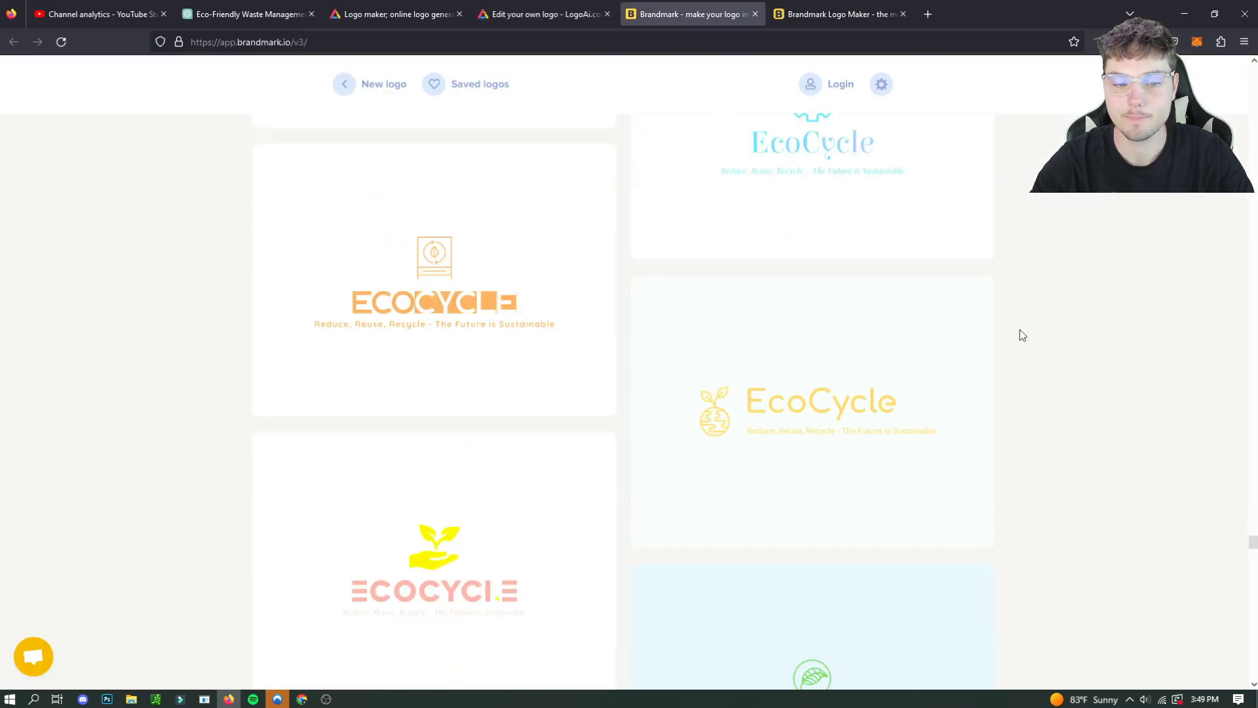
pyautogui.scroll(-10, 1019, 335)
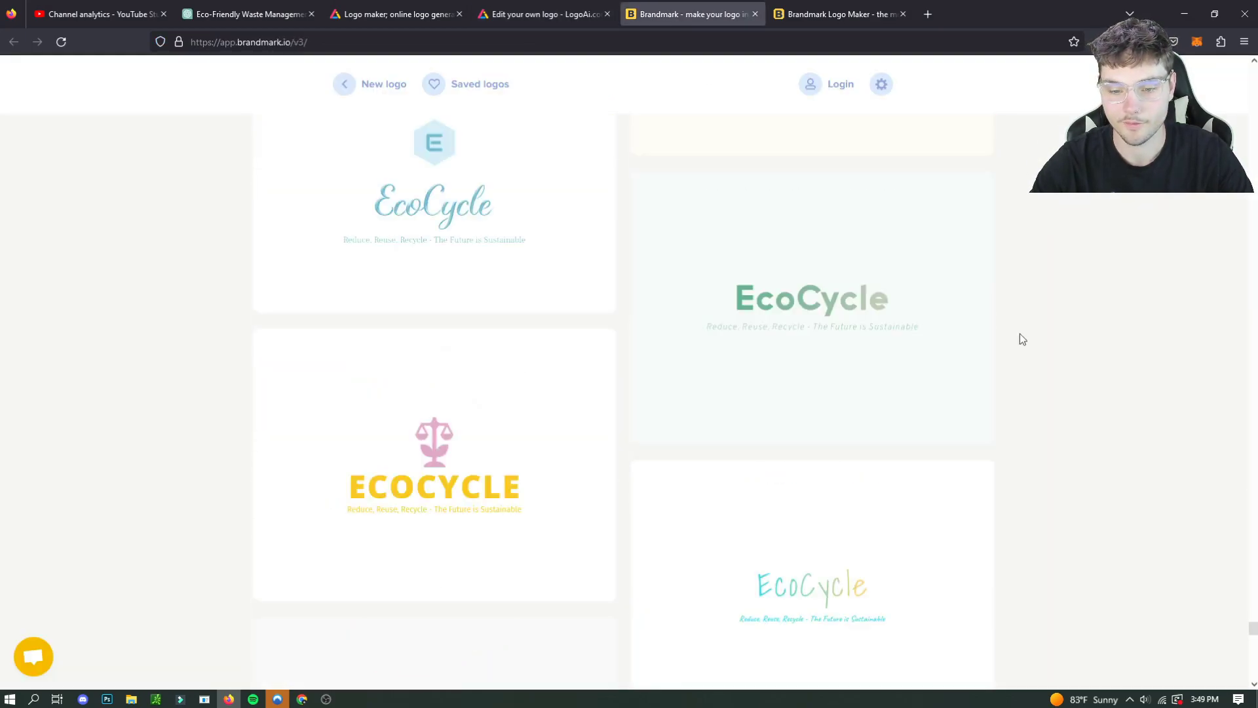
pyautogui.scroll(-10, 795, 436)
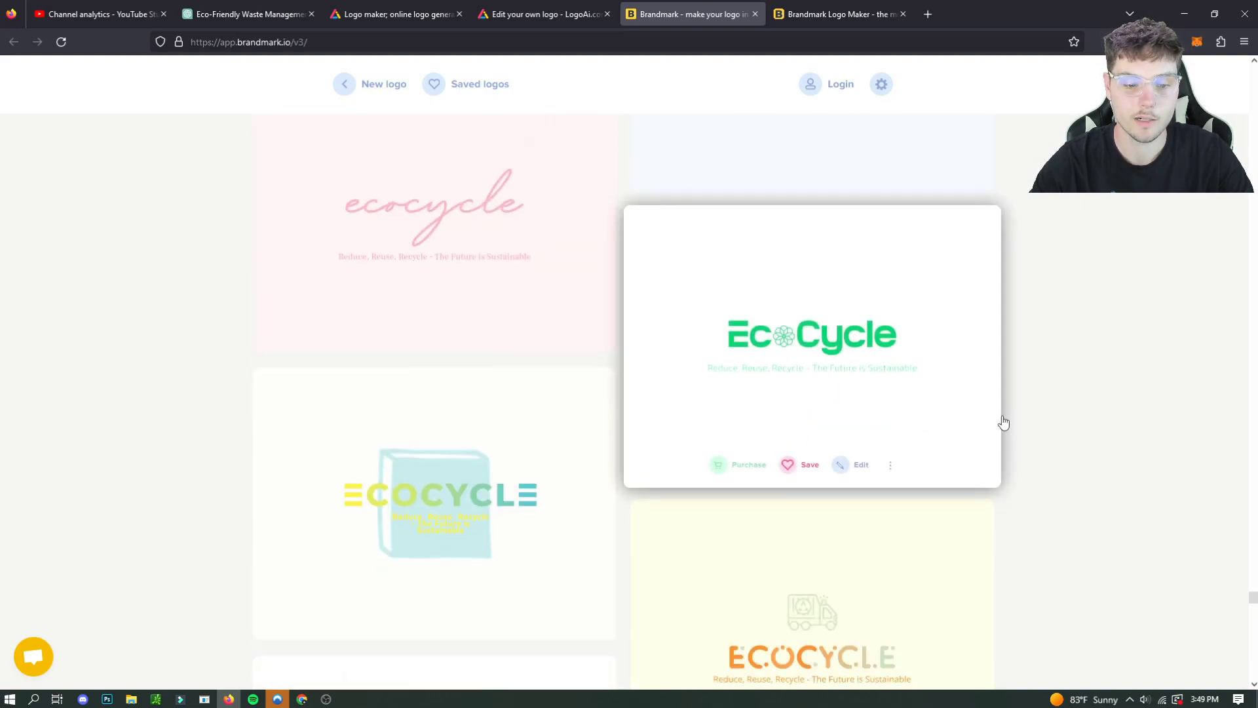
pyautogui.scroll(-10, 1075, 461)
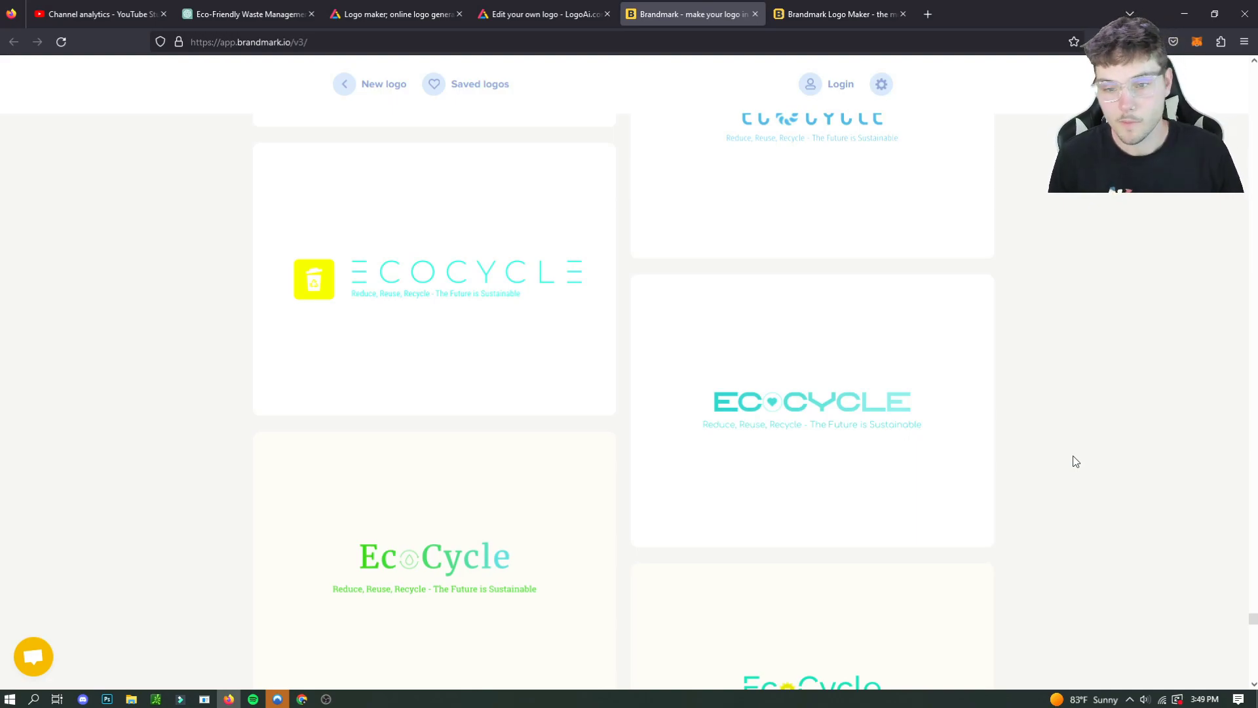
pyautogui.scroll(-5, 977, 436)
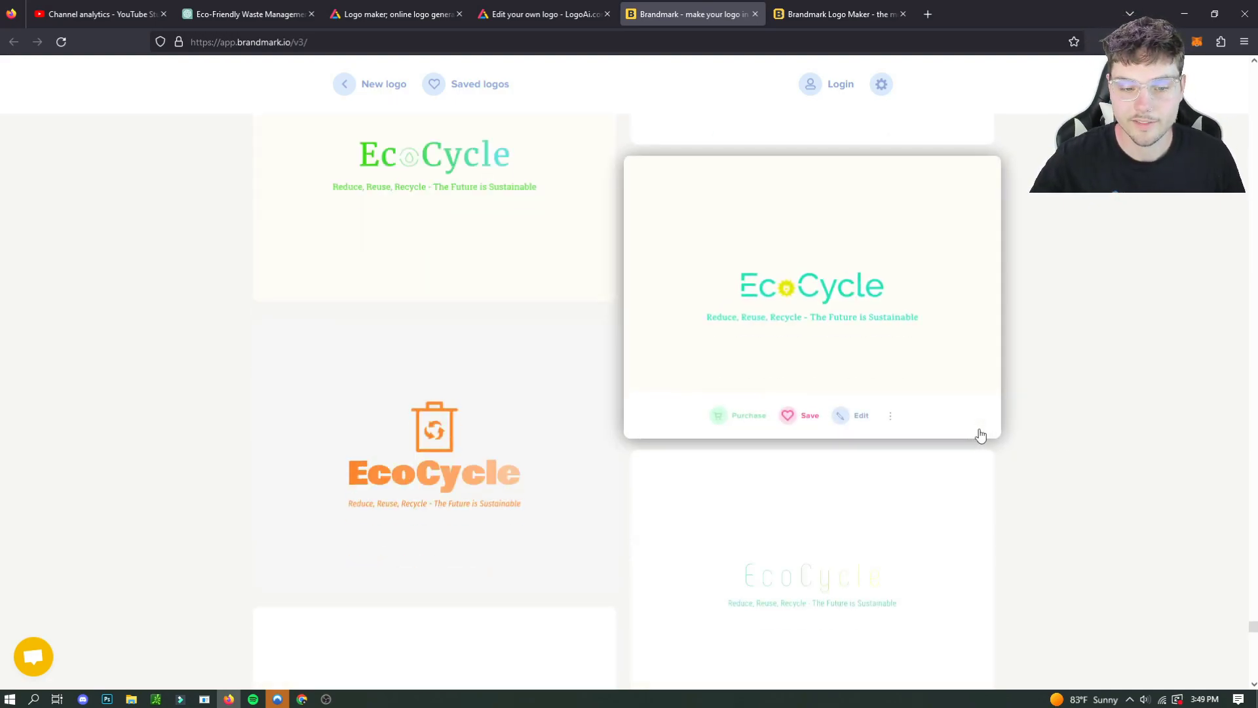
pyautogui.scroll(-5, 1099, 389)
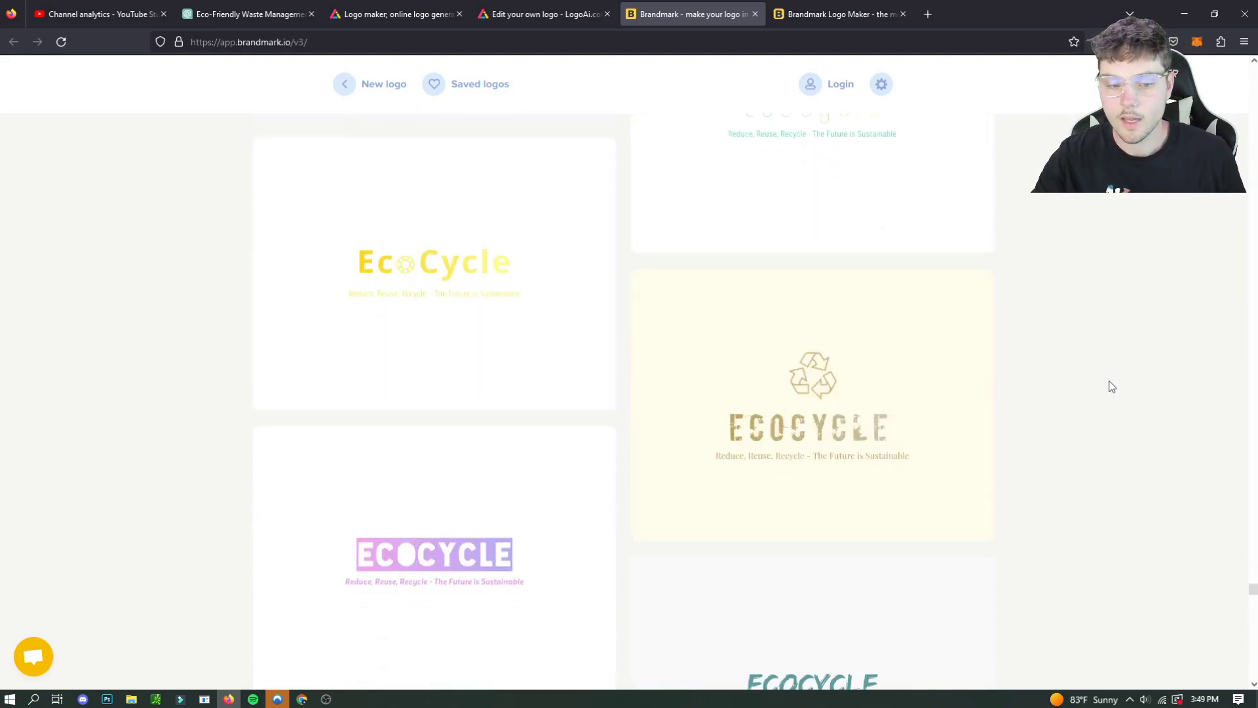
pyautogui.scroll(-3, 1099, 361)
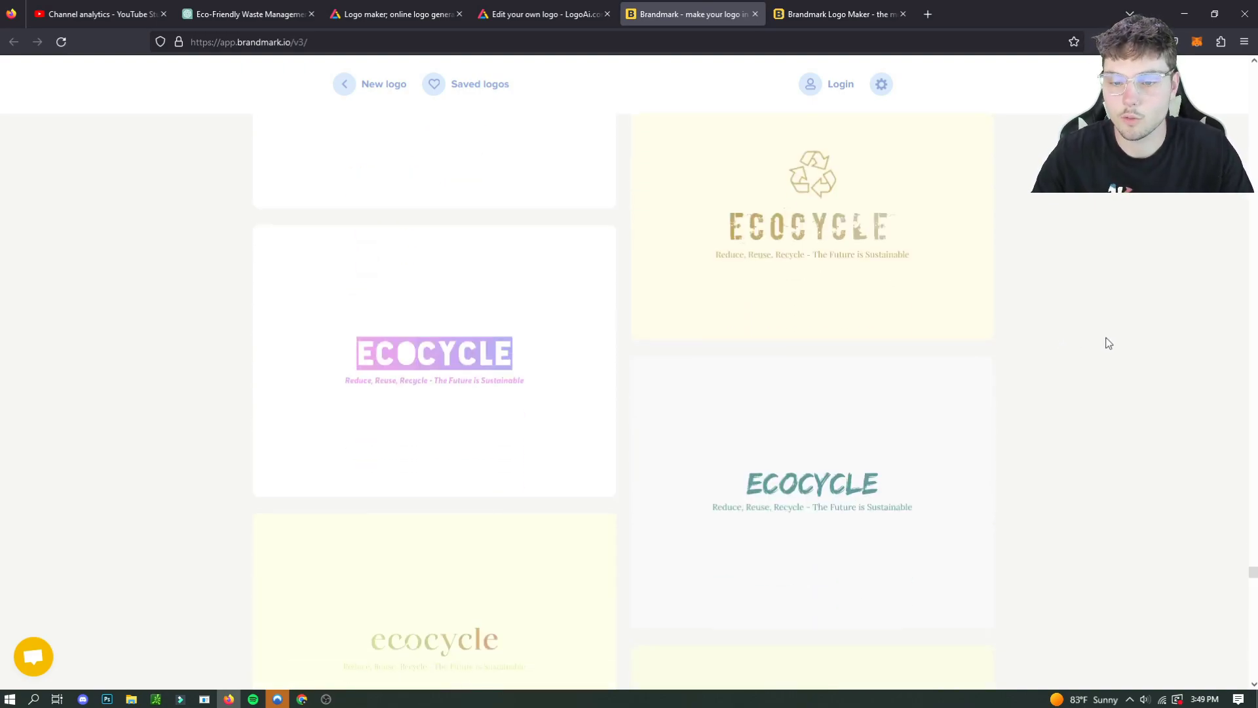
pyautogui.scroll(-4, 1107, 342)
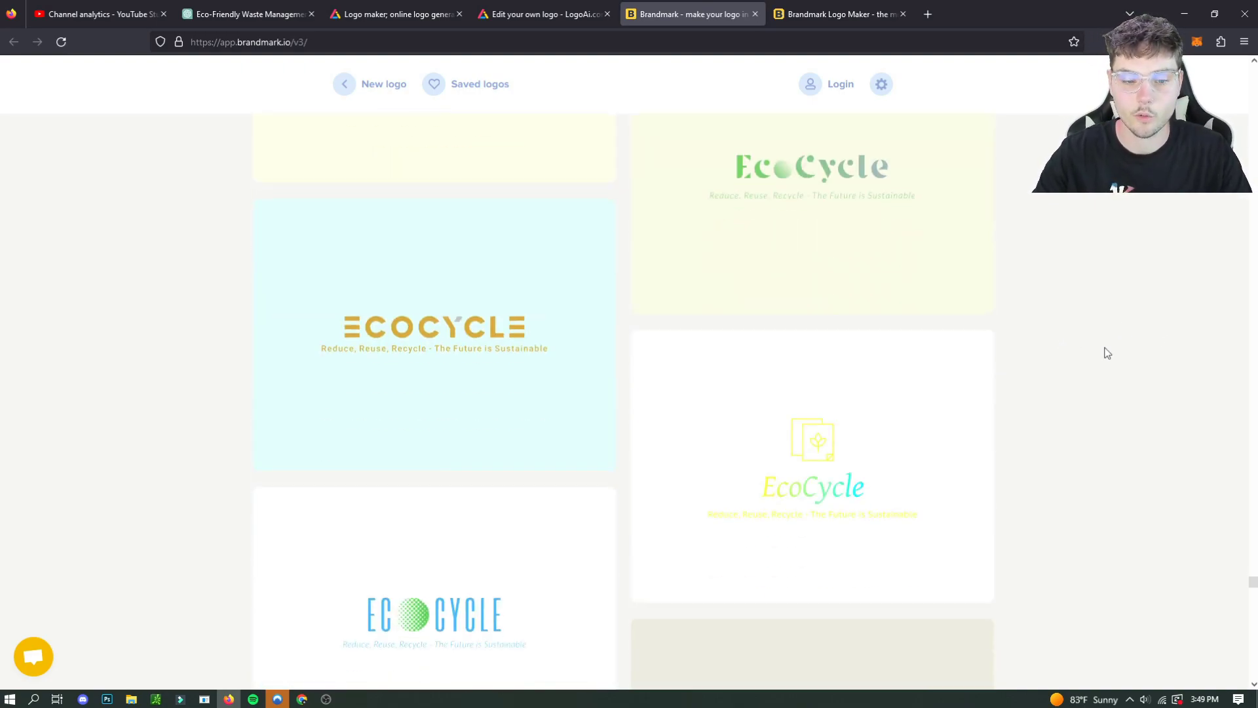
pyautogui.scroll(-5, 1119, 337)
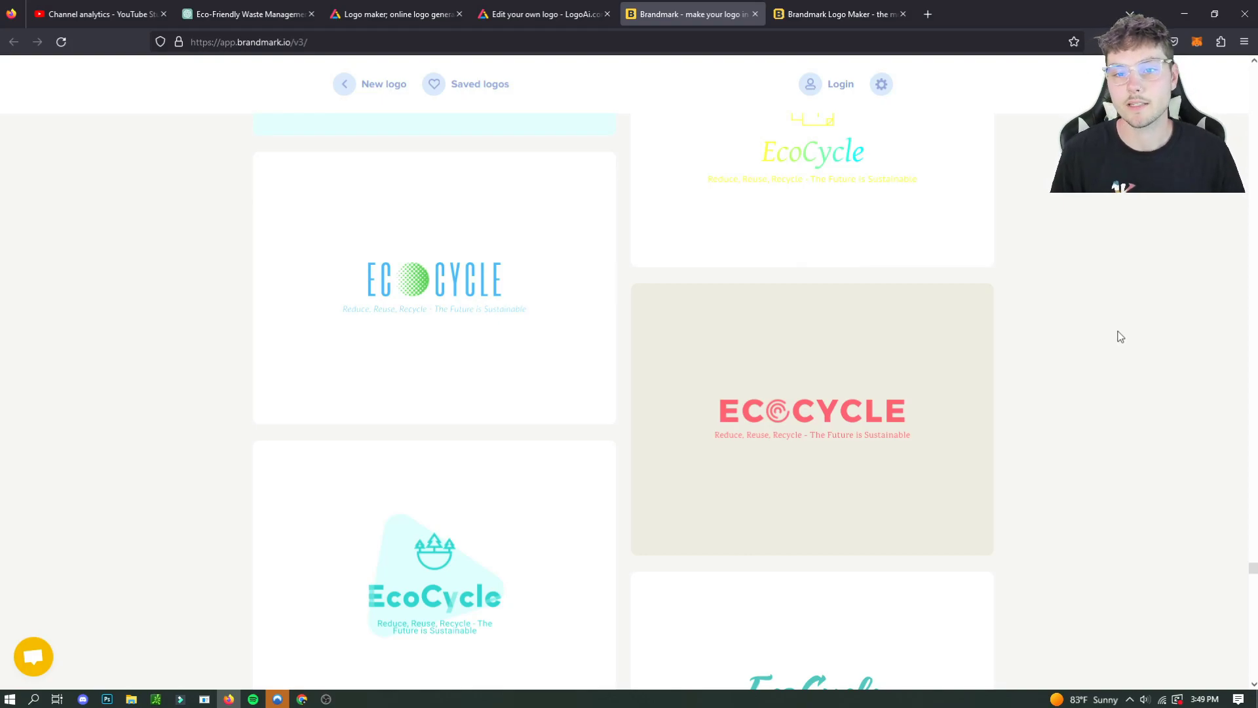
pyautogui.scroll(-4, 1120, 337)
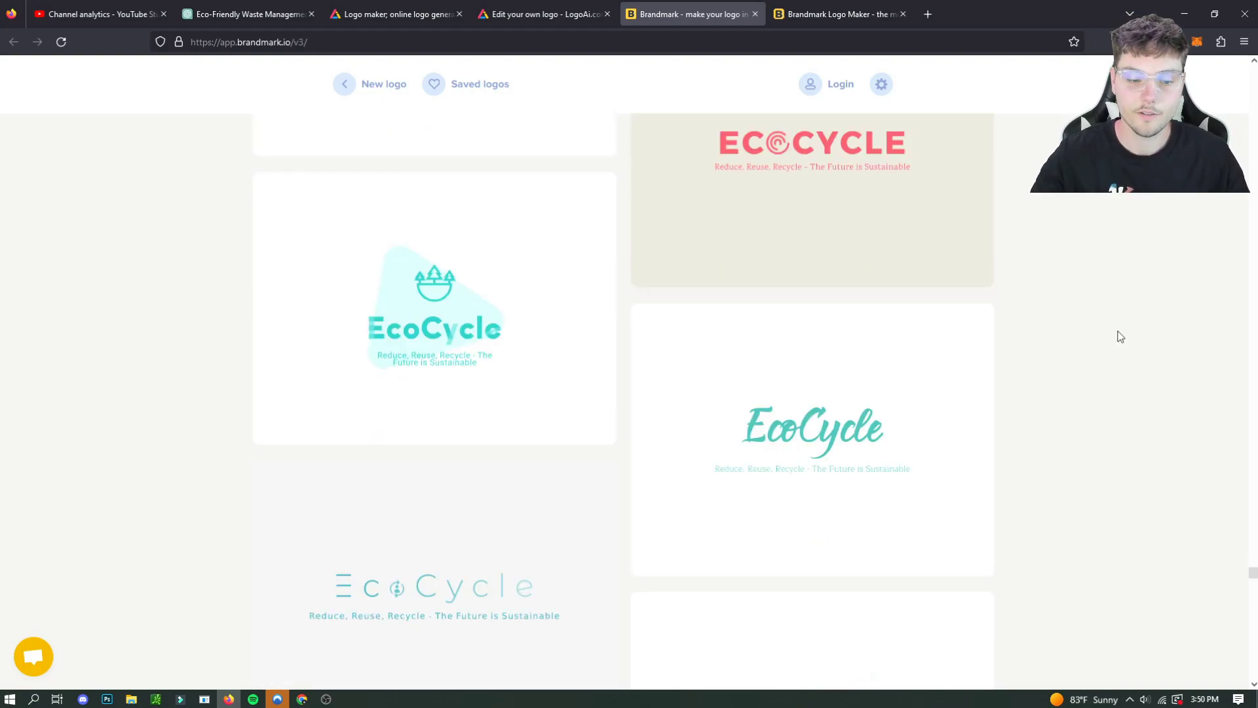
pyautogui.scroll(-7, 1076, 392)
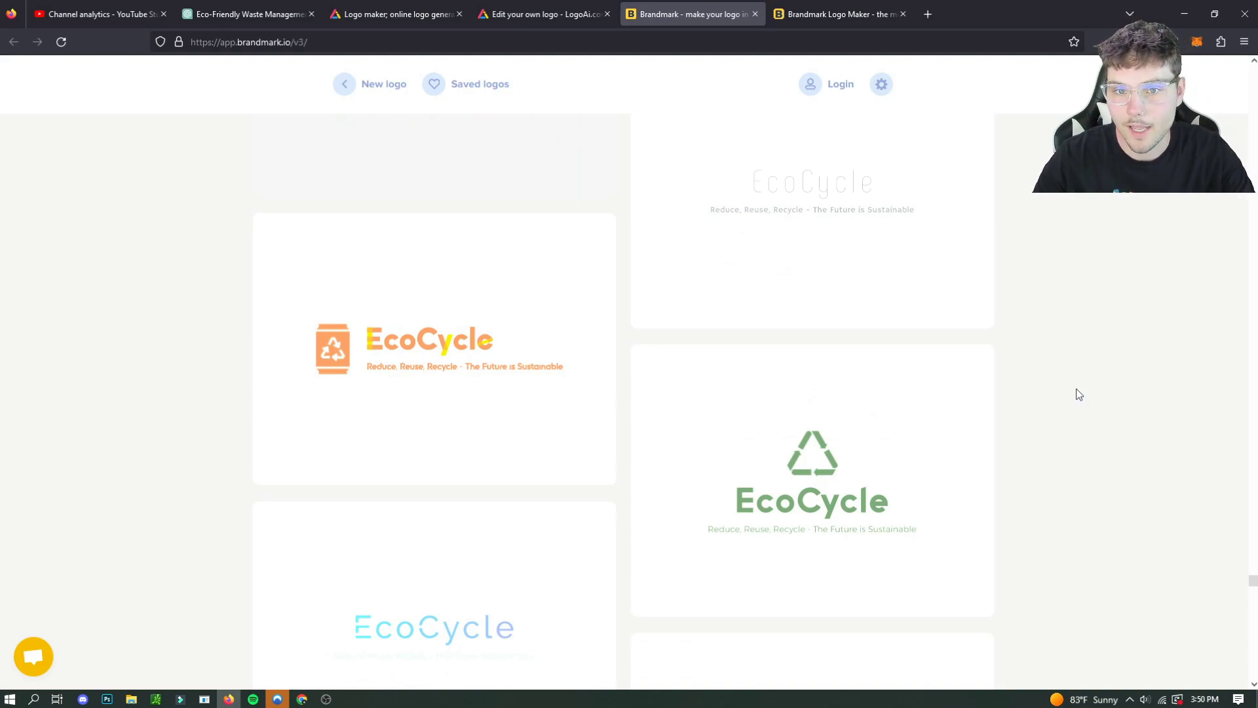
pyautogui.scroll(-3, 1079, 394)
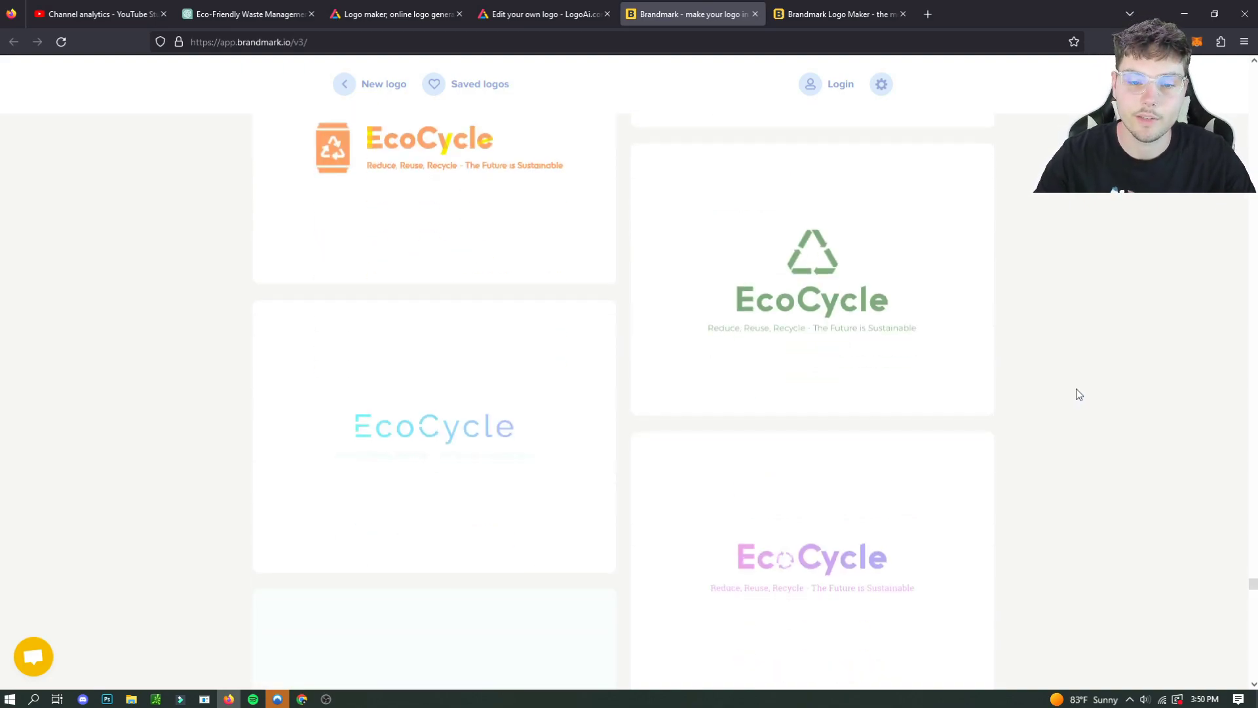
pyautogui.scroll(-4, 1078, 396)
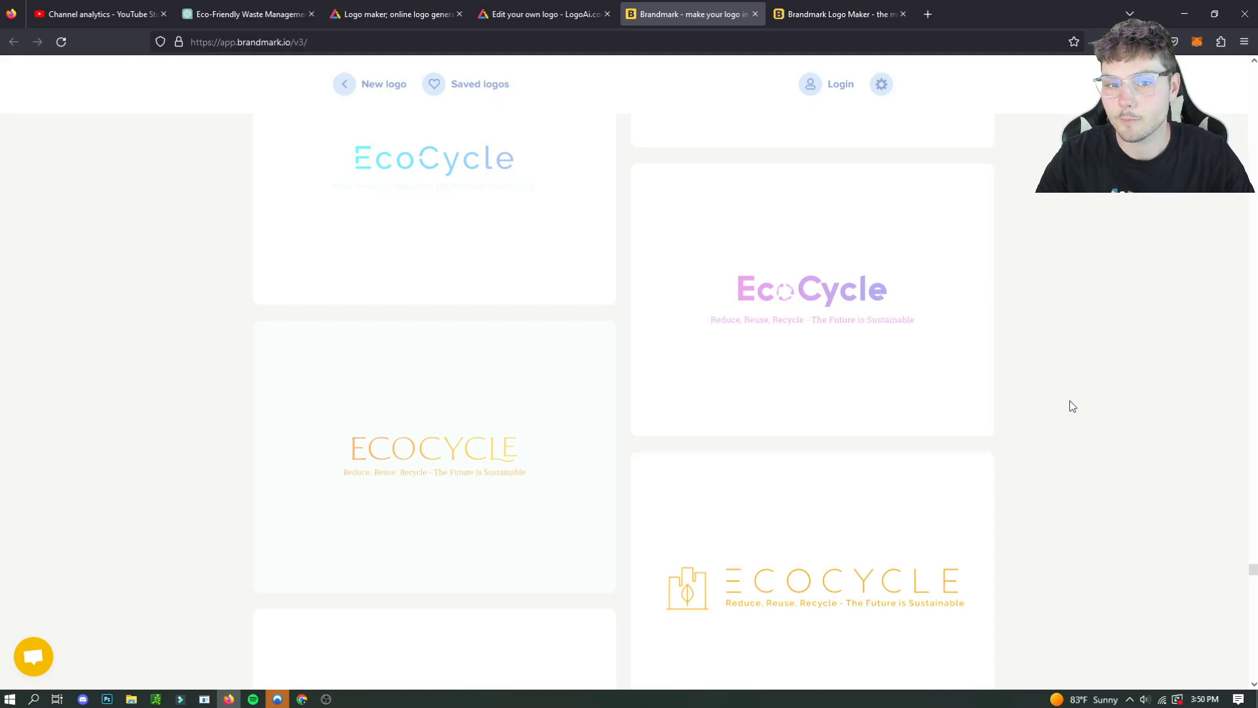